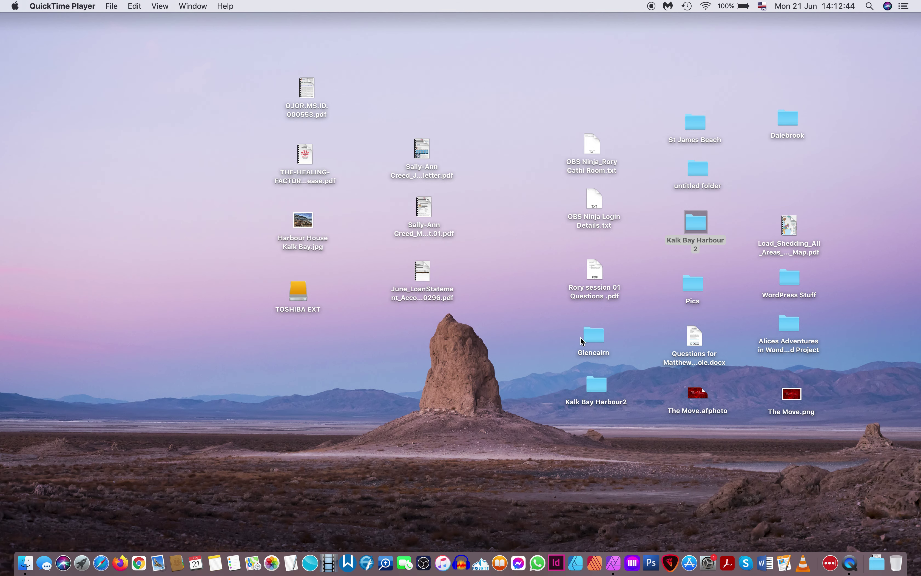
Open the harbour photo IMG_0171.CR2 from the Kalk Bay Harbour 2 folder in Affinity Photo.
click(19, 562)
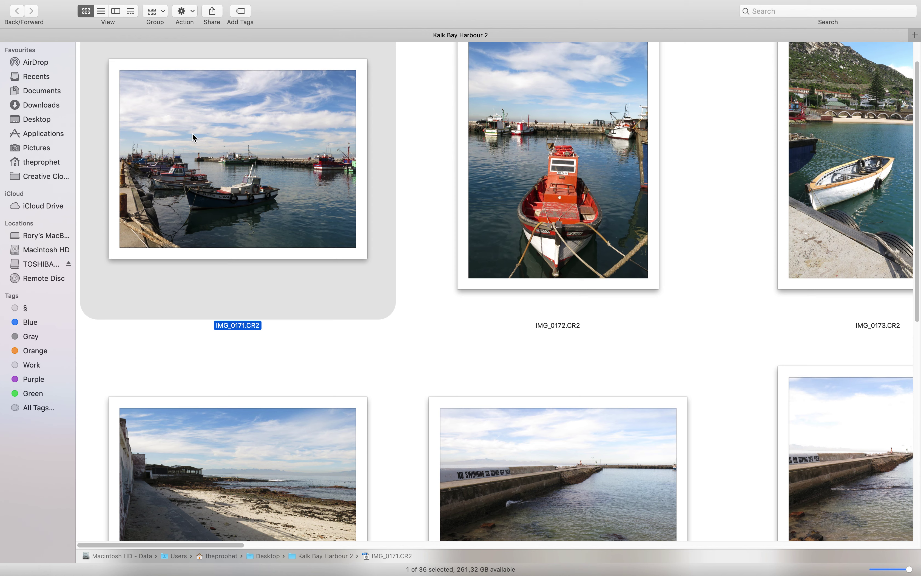
right_click(233, 132)
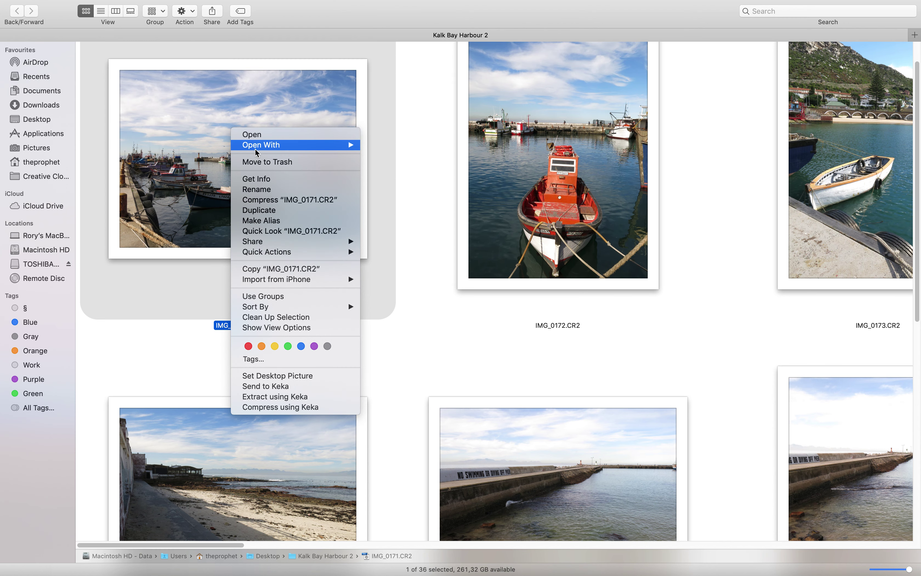
mouse_move(268, 146)
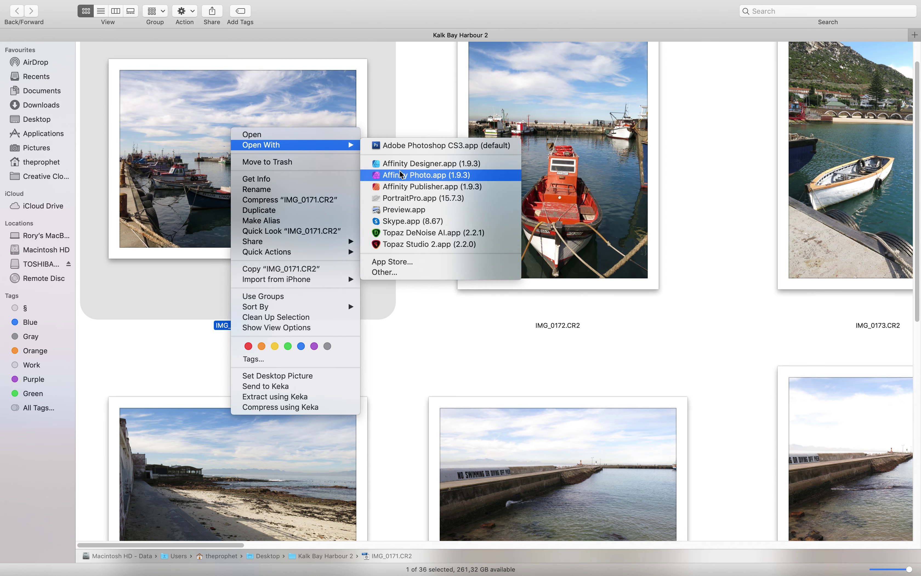
click(435, 176)
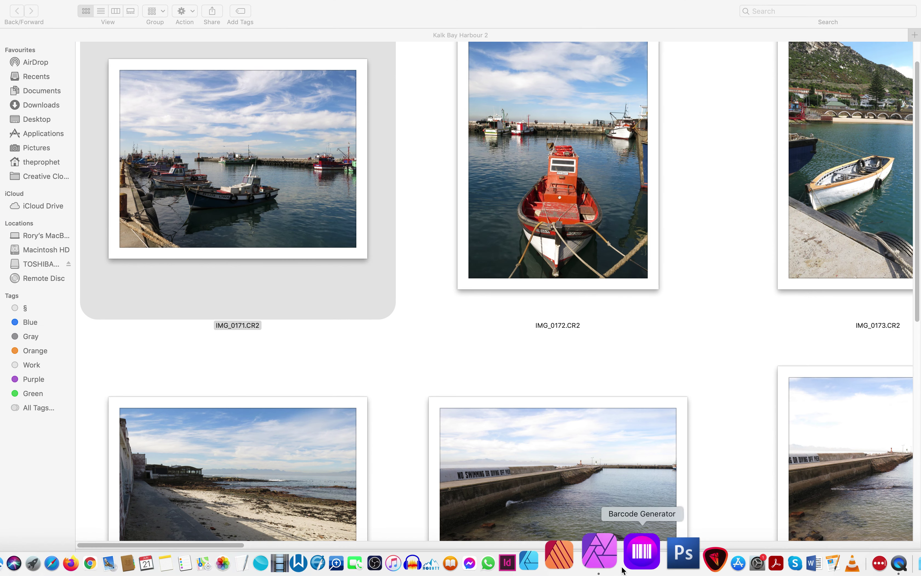
click(614, 557)
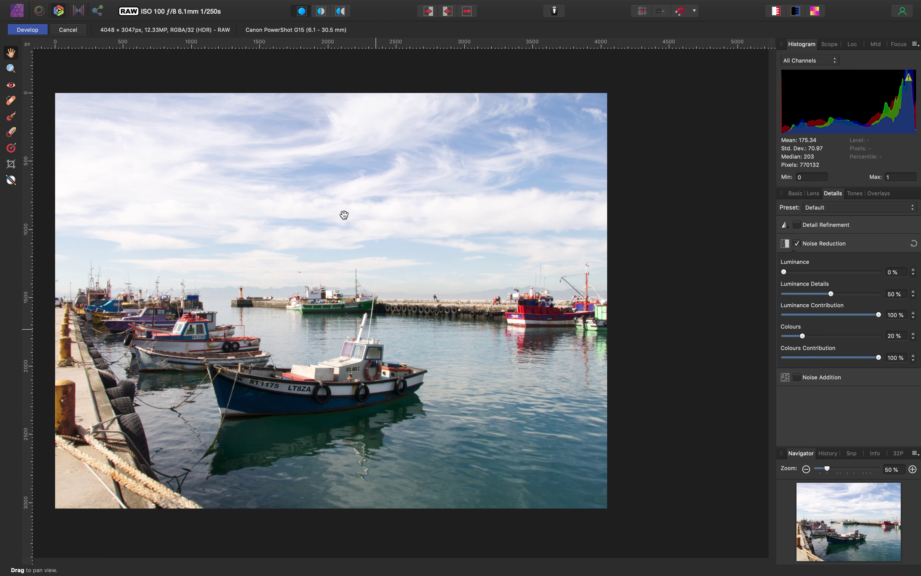
Try cropping the photo to about 3506 × 2555 px by trimming its bottom and right edges, and undo the crop.
click(11, 164)
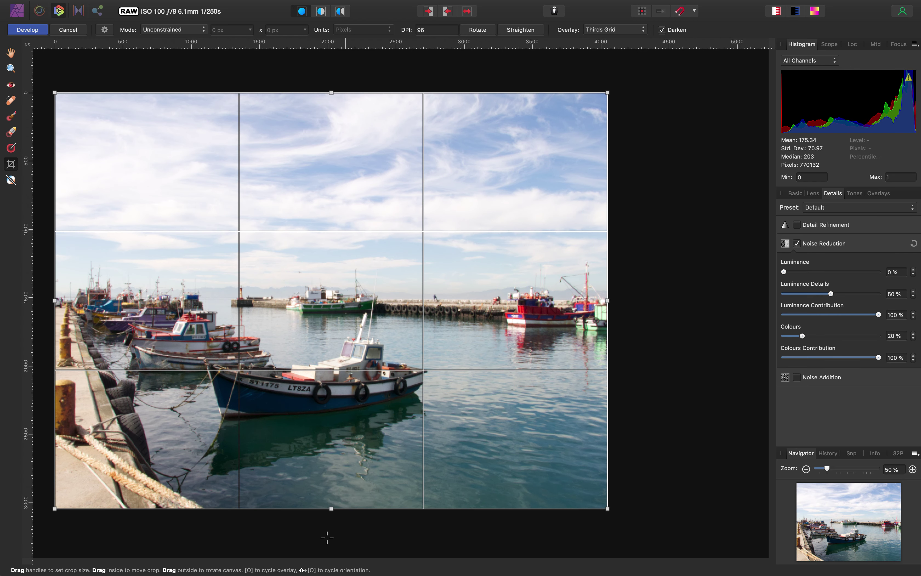
drag(331, 508, 330, 441)
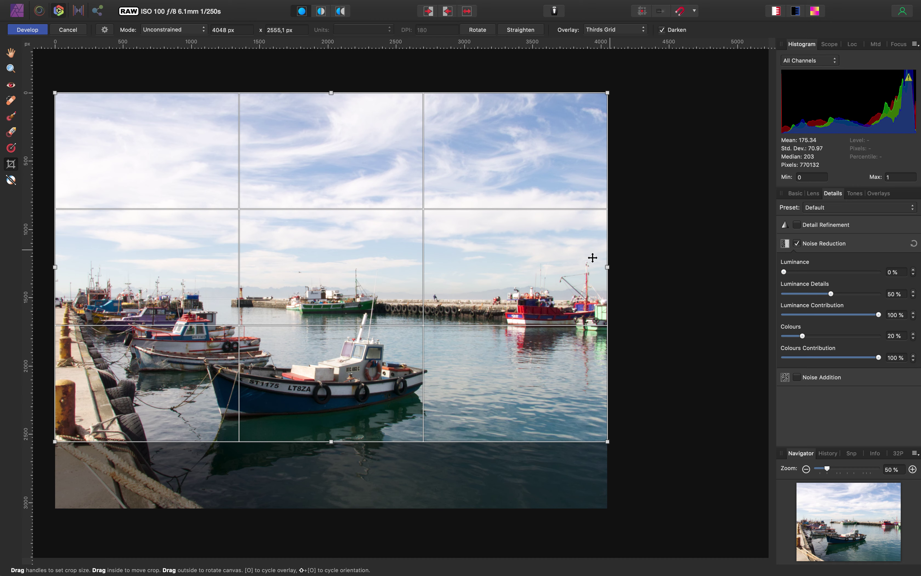
drag(608, 268, 534, 281)
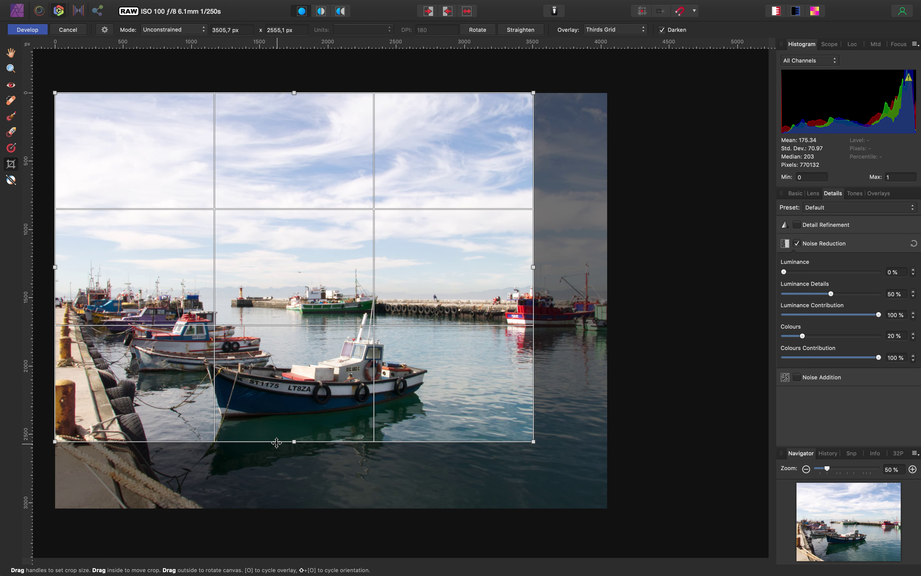
click(11, 53)
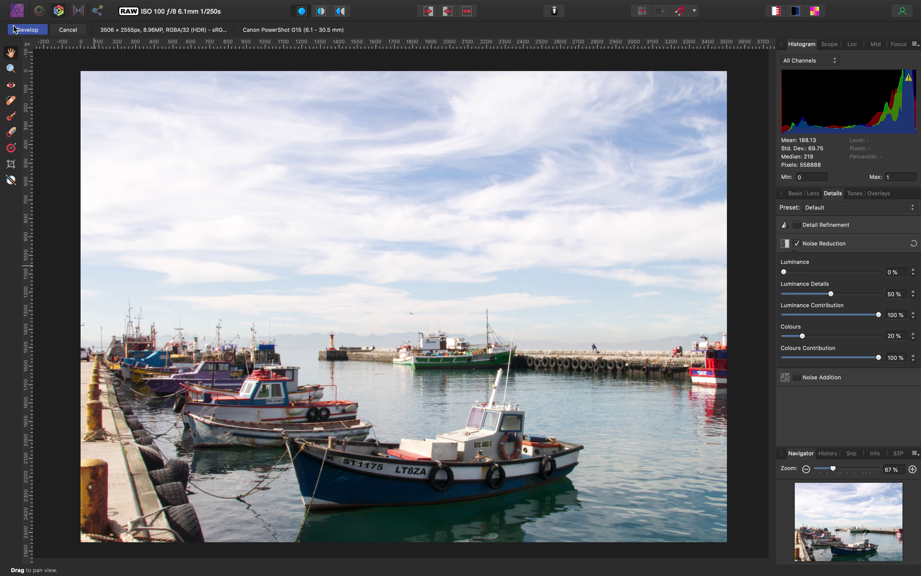
key(super+z)
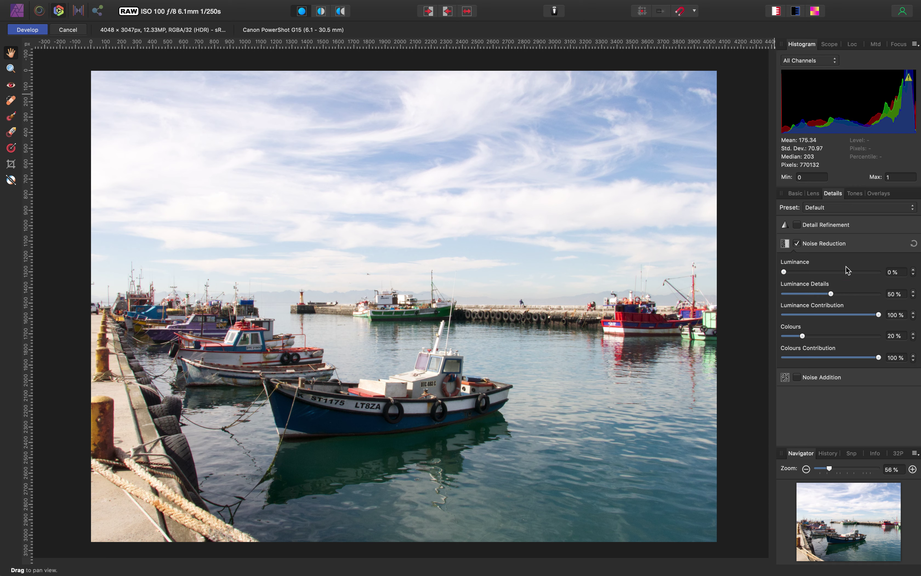
Lower the photo's exposure to about -2.075 in the basic development settings, keeping brightness at 0 %.
click(799, 194)
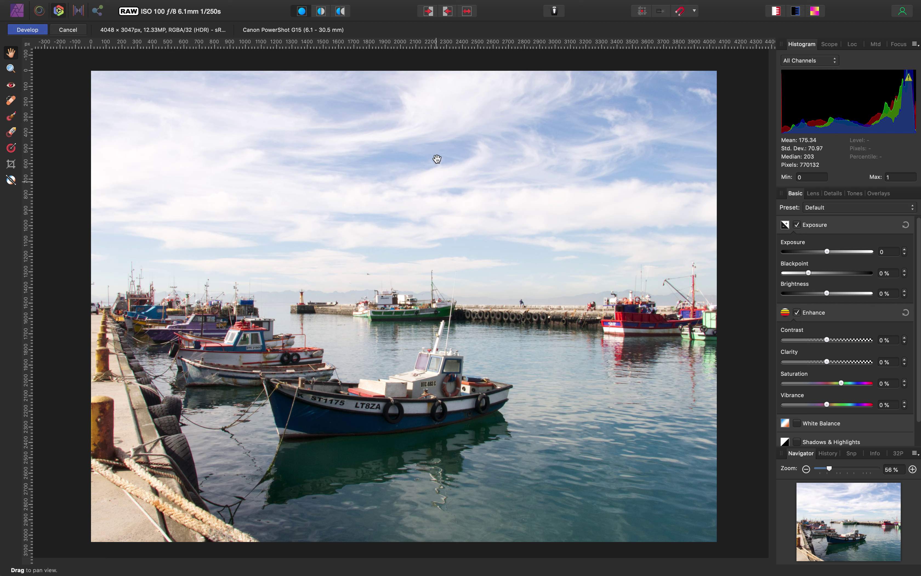
drag(828, 254, 808, 255)
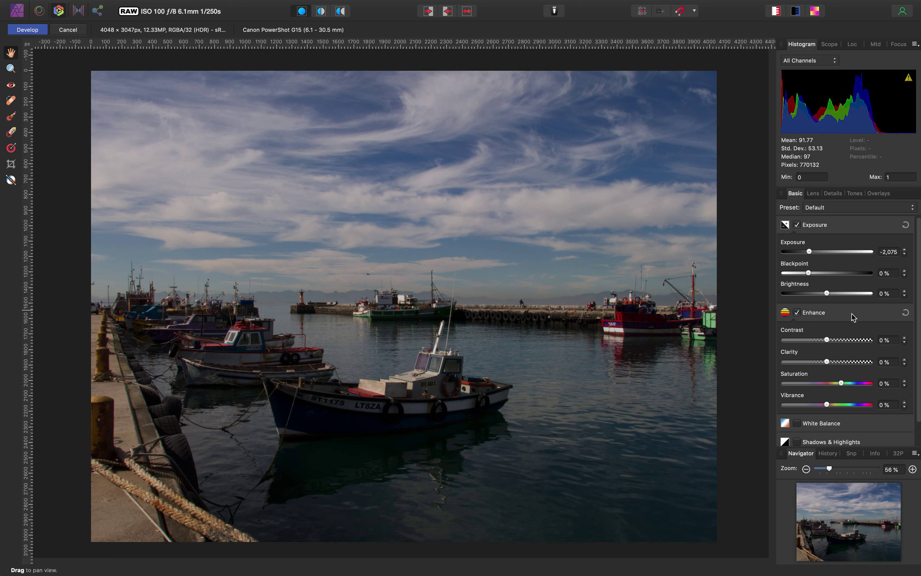
mouse_move(827, 294)
mouse_down()
mouse_move(864, 301)
mouse_move(824, 302)
mouse_move(872, 303)
mouse_move(815, 300)
mouse_move(827, 293)
mouse_up()
Raise the photo's contrast to 13 % and its clarity to 37 %.
drag(829, 340, 836, 341)
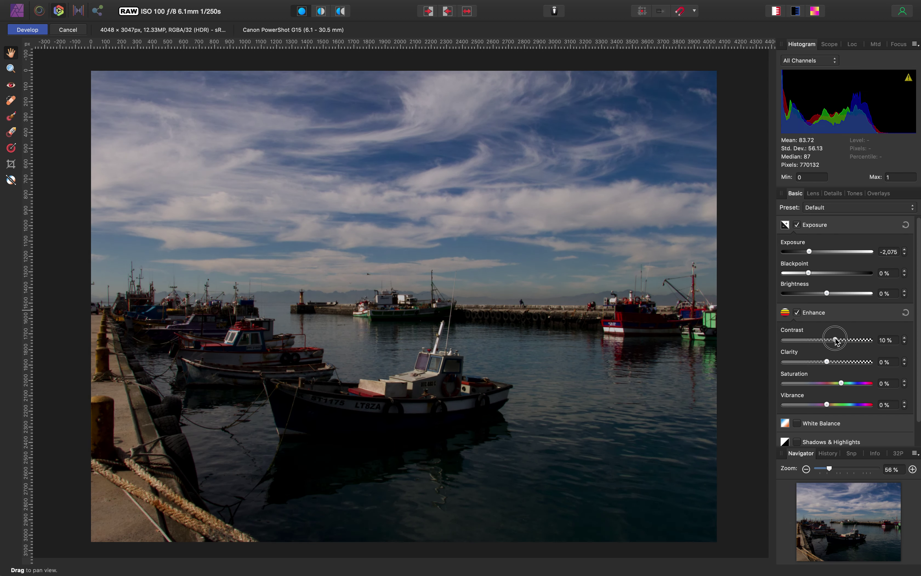
drag(836, 341, 836, 343)
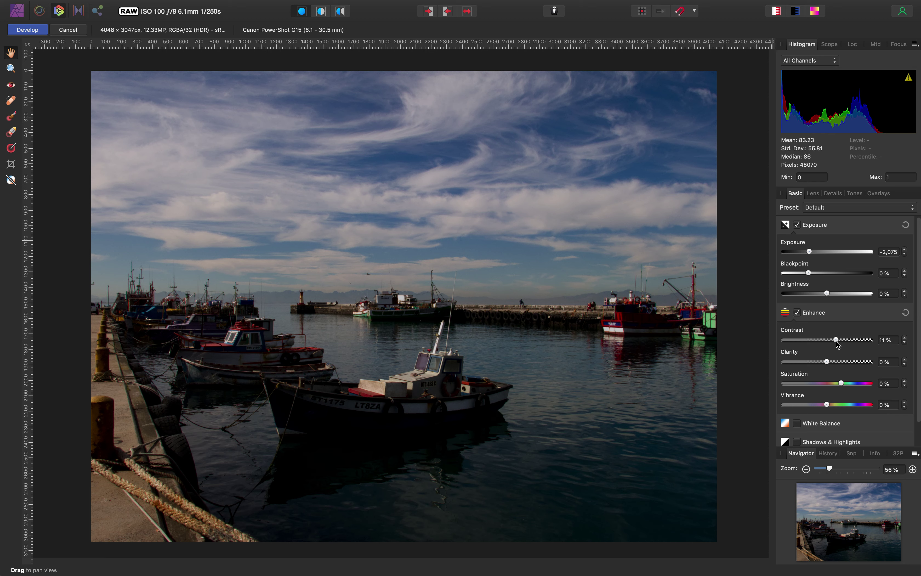
drag(835, 341, 838, 341)
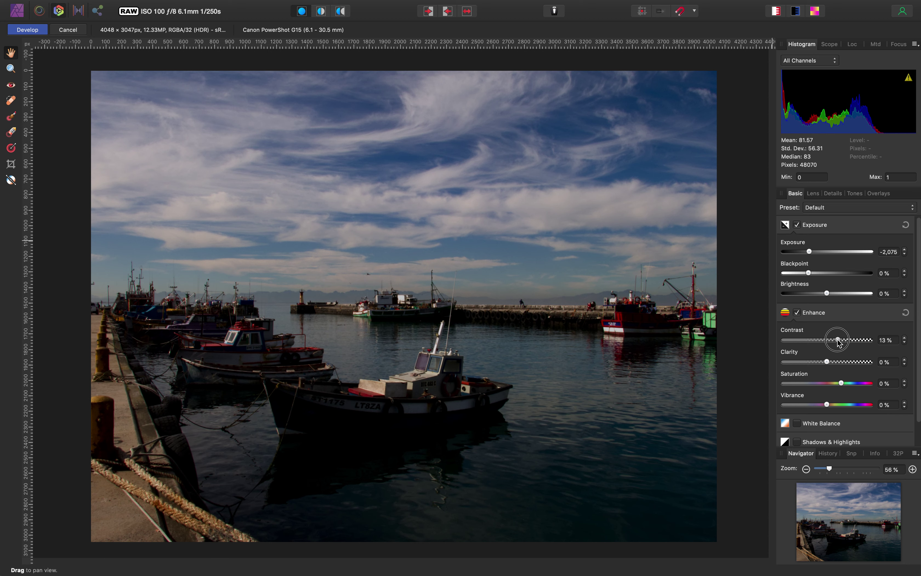
mouse_move(827, 363)
mouse_down()
mouse_move(909, 369)
mouse_move(838, 368)
mouse_move(842, 363)
mouse_up()
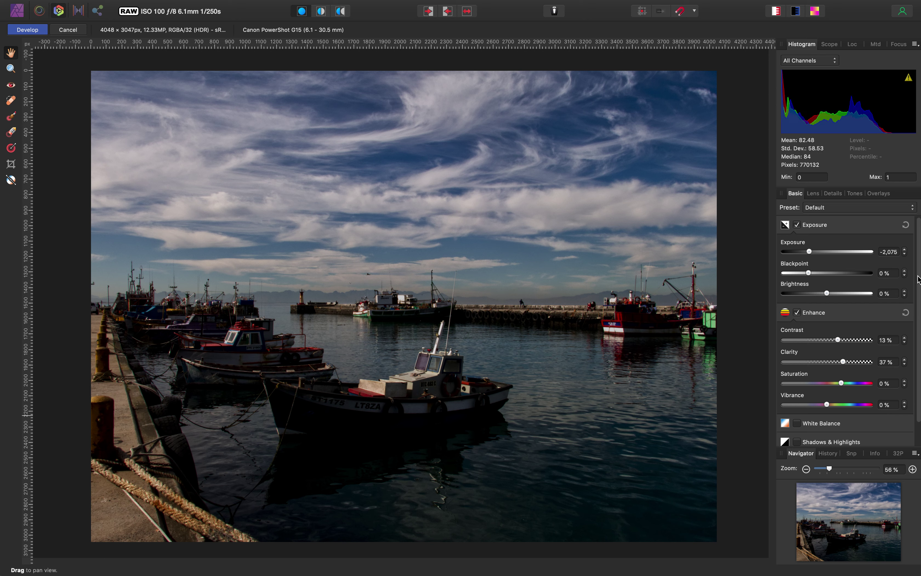
Set the vibrance to 18 %, and try a stronger saturation before resetting it to 0 %.
scroll(919, 269, down, 2)
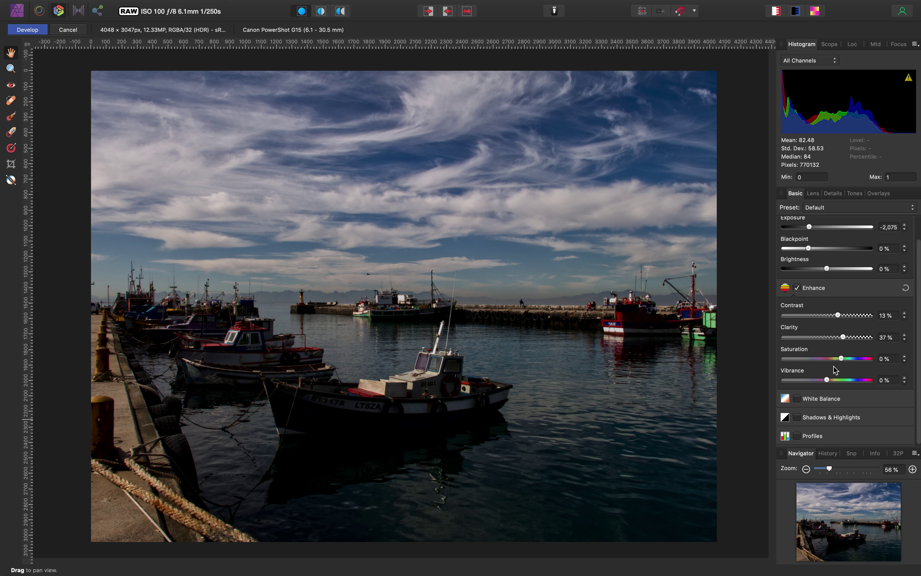
drag(827, 380, 843, 384)
mouse_move(841, 360)
mouse_down()
mouse_move(867, 364)
mouse_move(855, 365)
mouse_up()
double_click(855, 357)
Enable Shadows & Highlights, set shadows to 46 %, and reset highlights to 0 % after trying a higher value.
click(797, 417)
scroll(919, 313, down, 3)
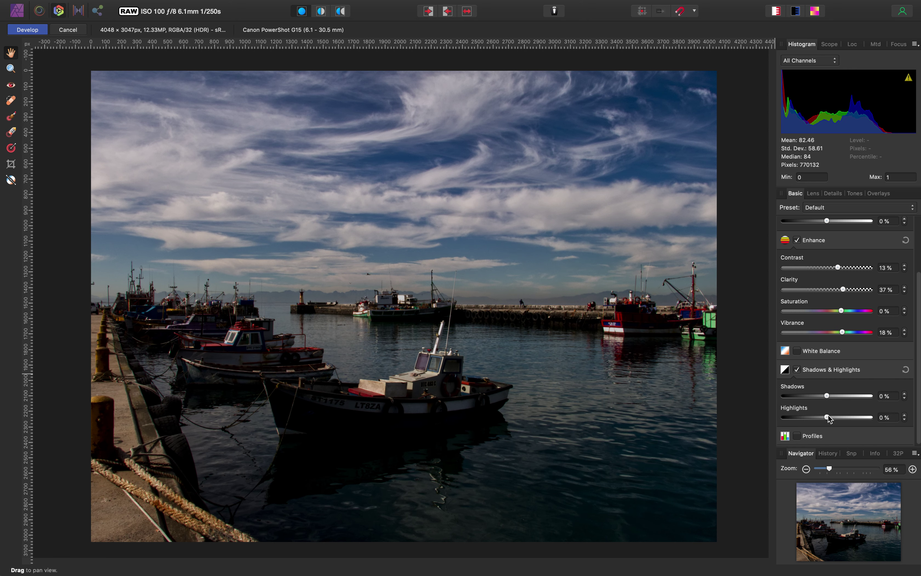
drag(827, 418, 846, 396)
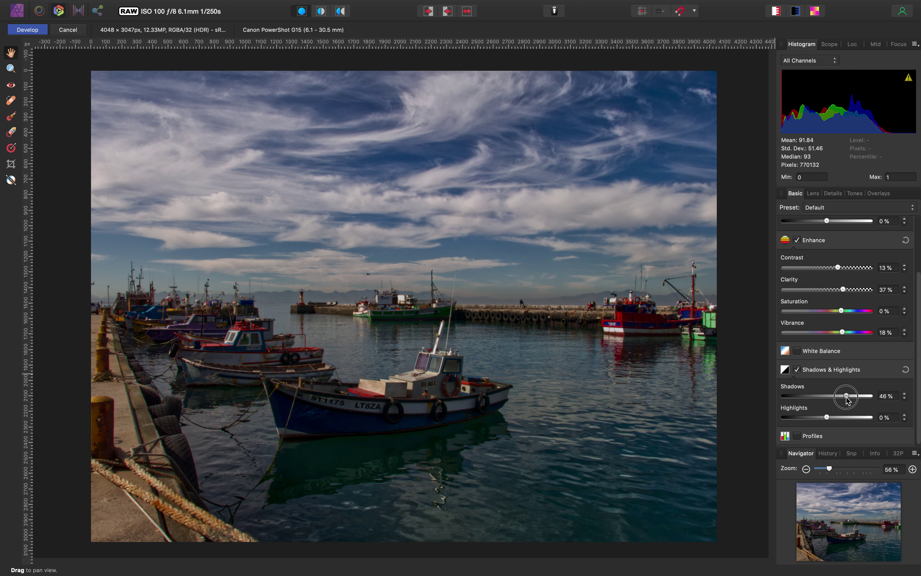
mouse_move(827, 417)
mouse_down()
mouse_move(752, 414)
mouse_move(882, 419)
mouse_move(729, 423)
mouse_move(832, 419)
mouse_up()
double_click(832, 419)
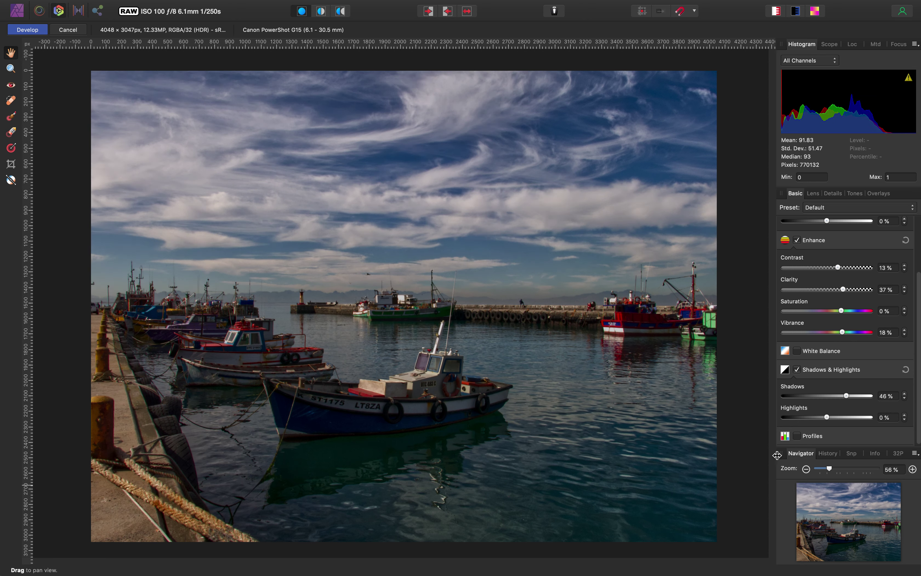
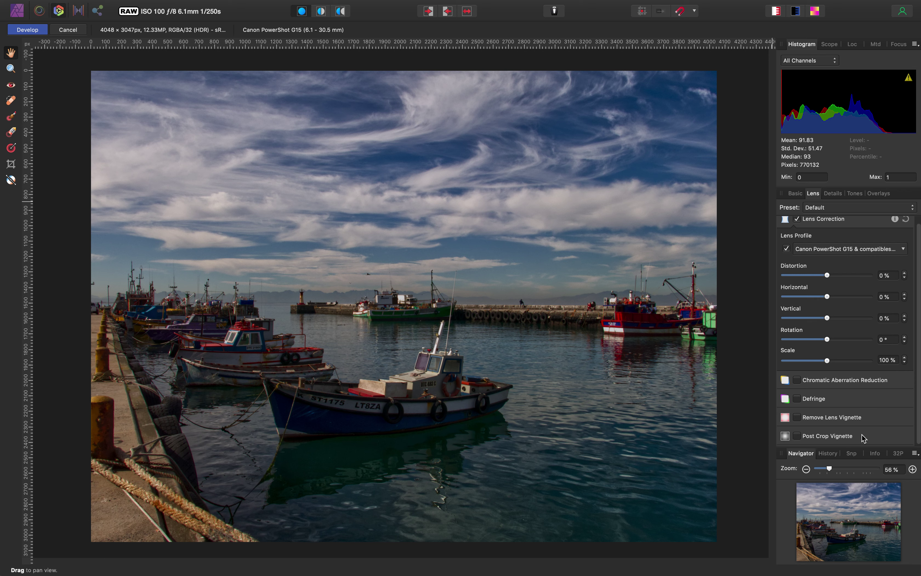
Enable Post Crop Vignette, Remove Lens Vignette and Defringe among the photo's lens adjustments.
click(797, 437)
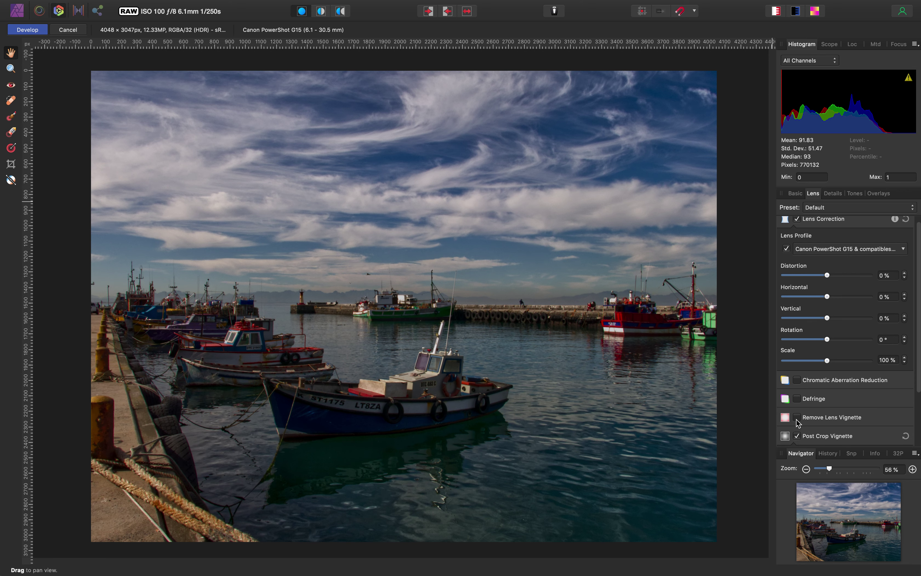
click(797, 418)
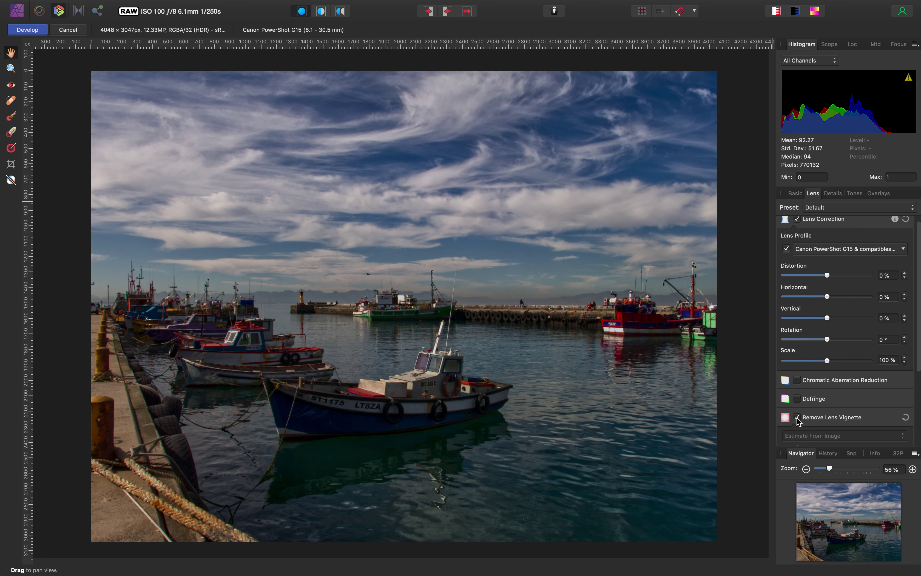
click(797, 399)
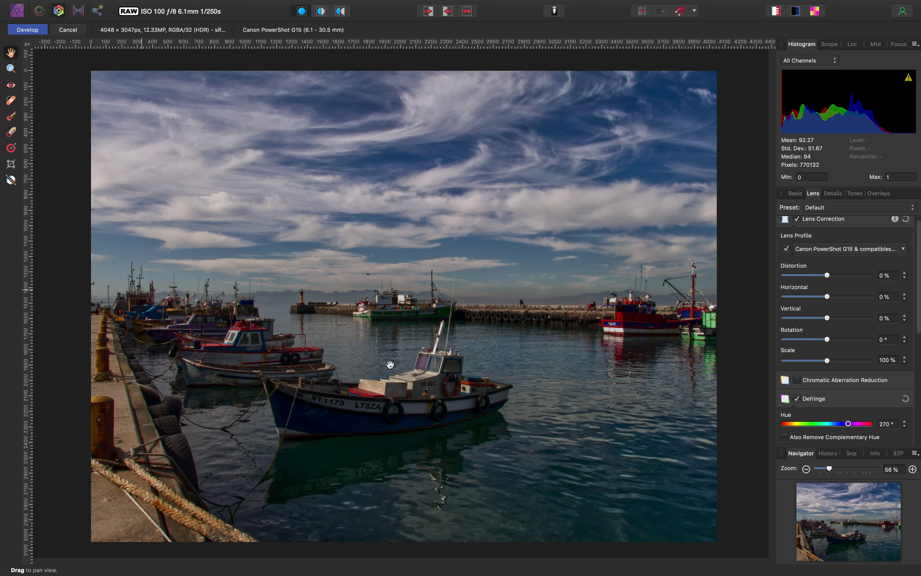
Inspect the edges of the moored boats for colour fringing and enable Chromatic Aberration Reduction.
scroll(355, 279, up, 5)
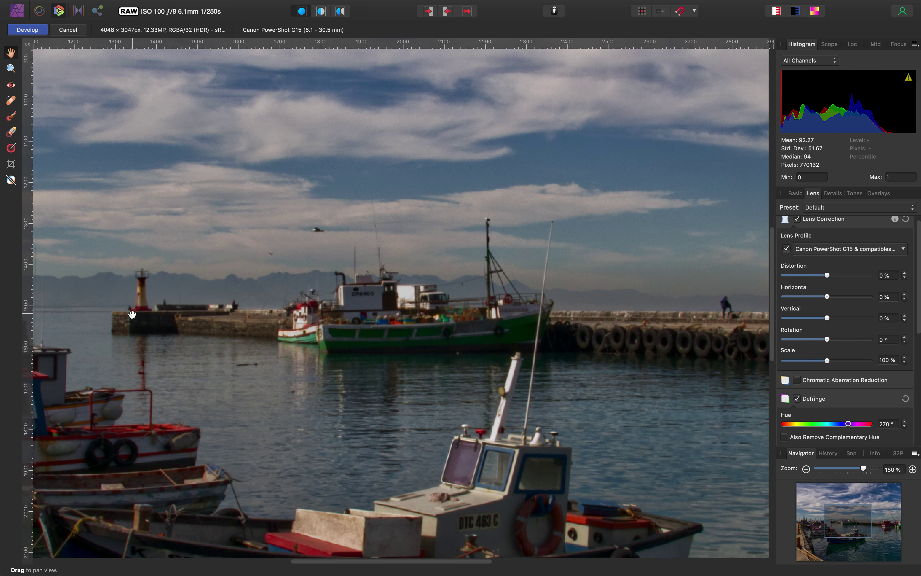
drag(175, 303, 348, 285)
drag(82, 291, 410, 321)
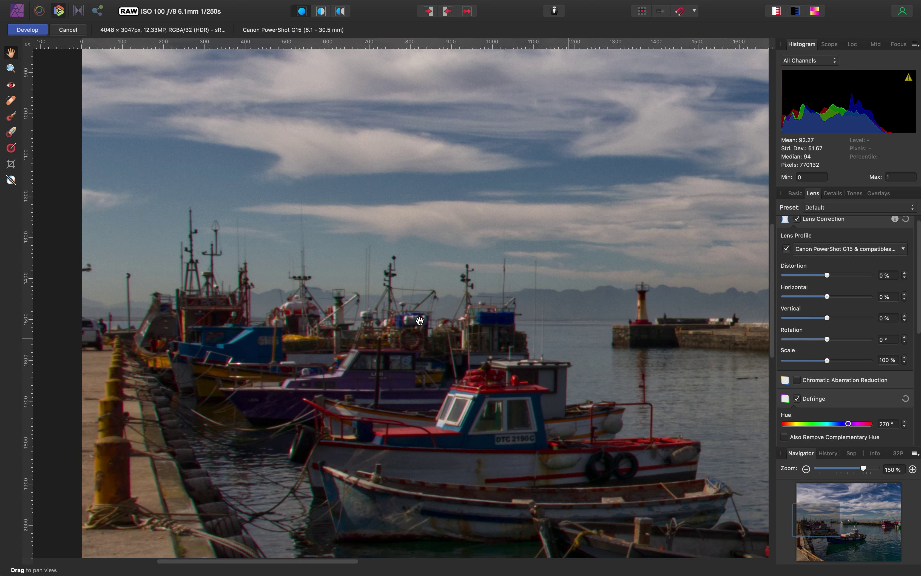
click(796, 380)
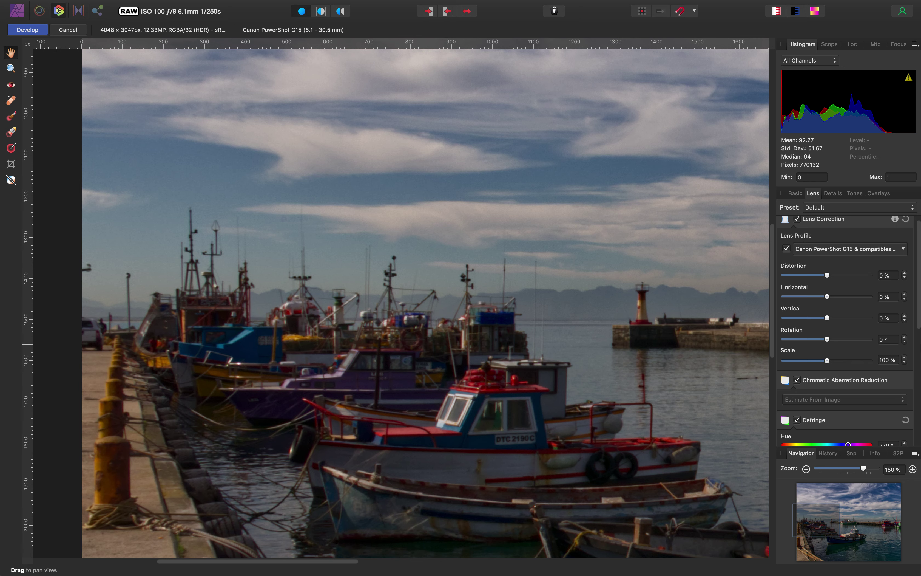
key(super+0)
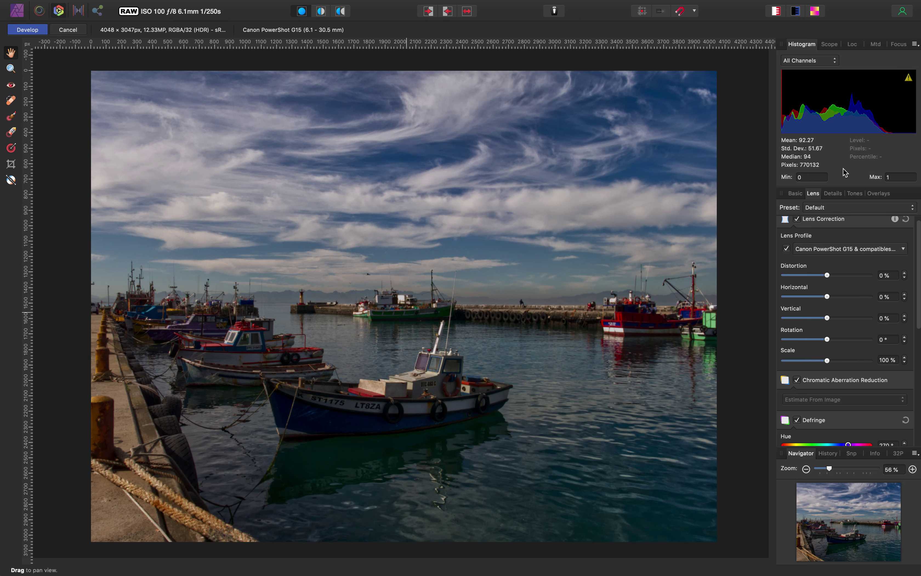
Make Defringe also remove the complementary hue, and review the remaining lens and vignette settings.
scroll(875, 319, down, 1)
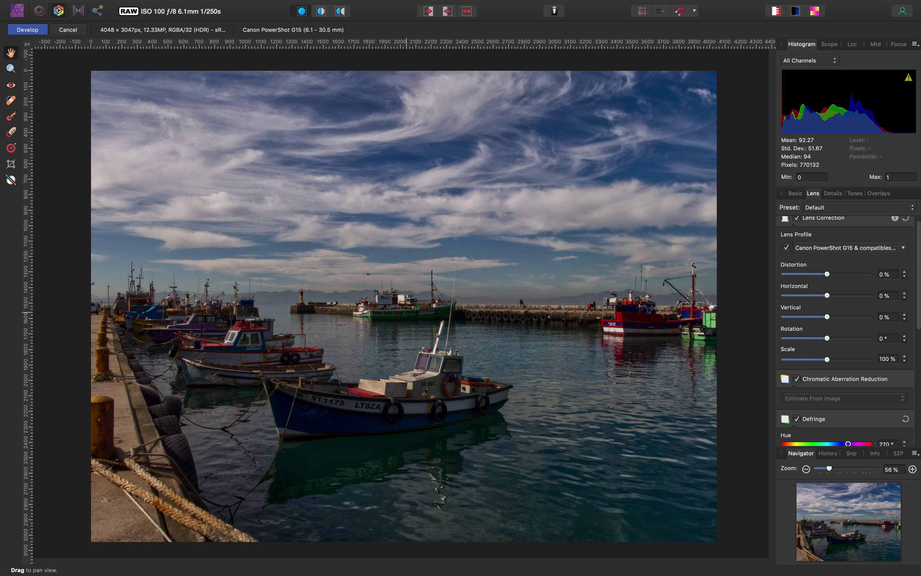
scroll(917, 333, down, 10)
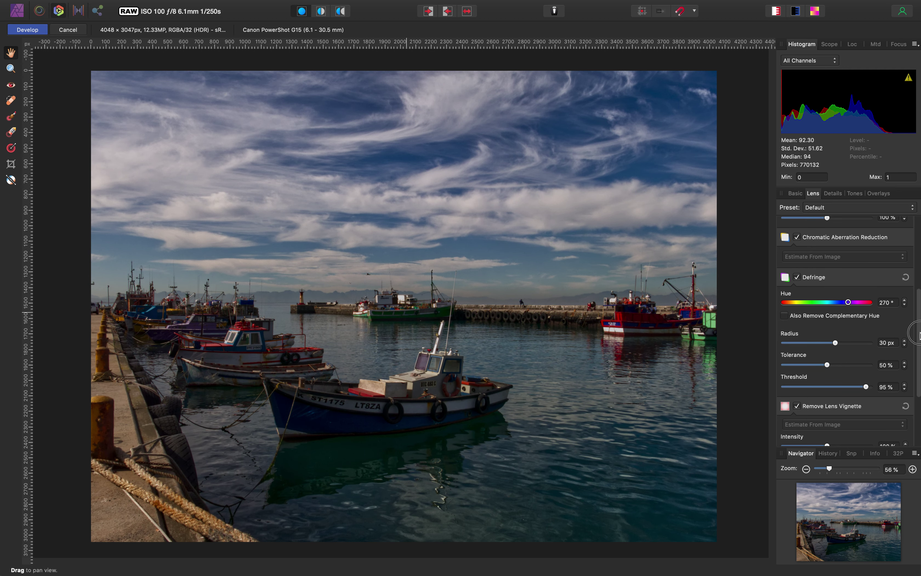
scroll(919, 334, down, 3)
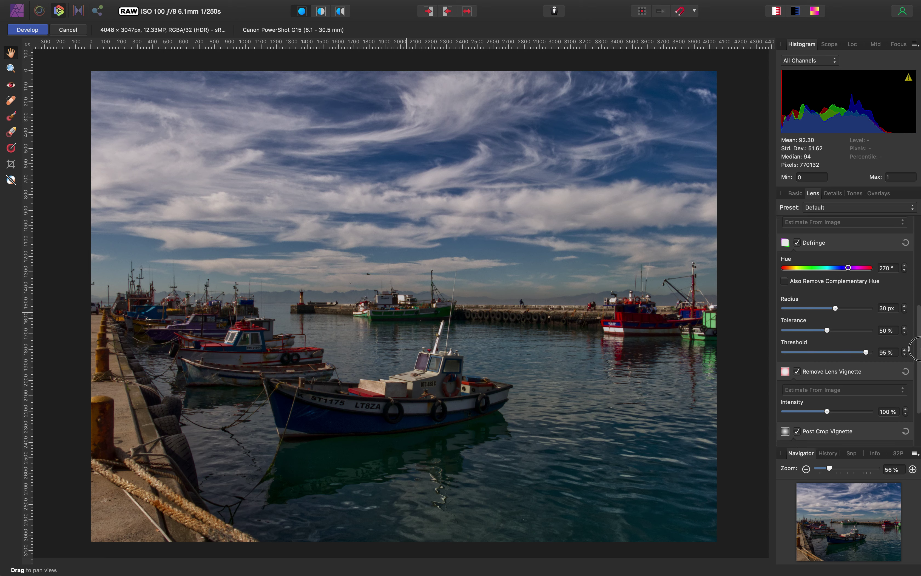
scroll(917, 355, down, 2)
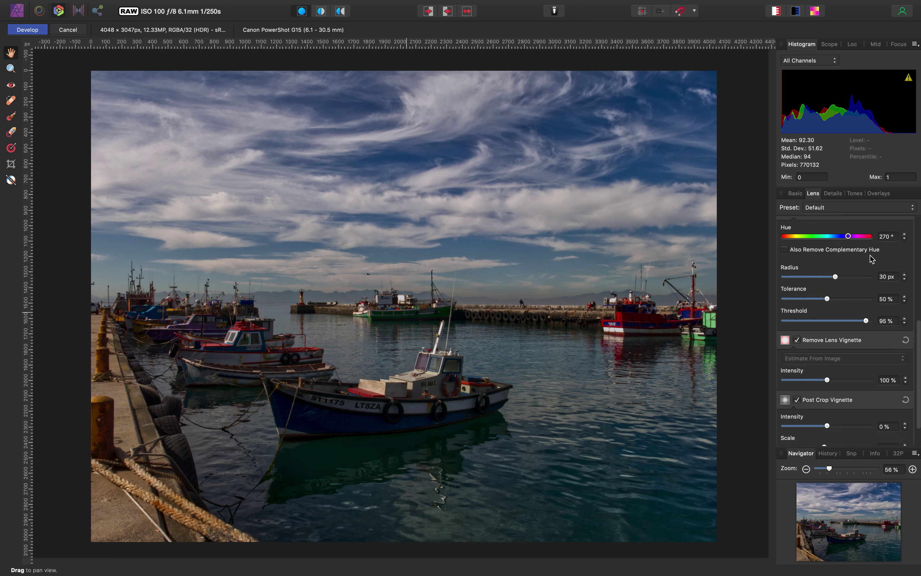
click(785, 250)
scroll(919, 384, down, 3)
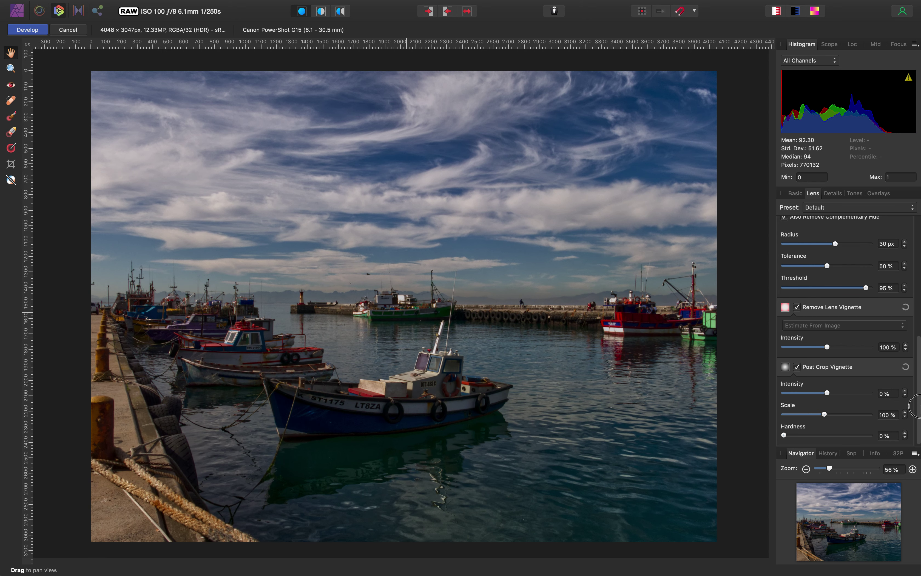
scroll(875, 343, up, 10)
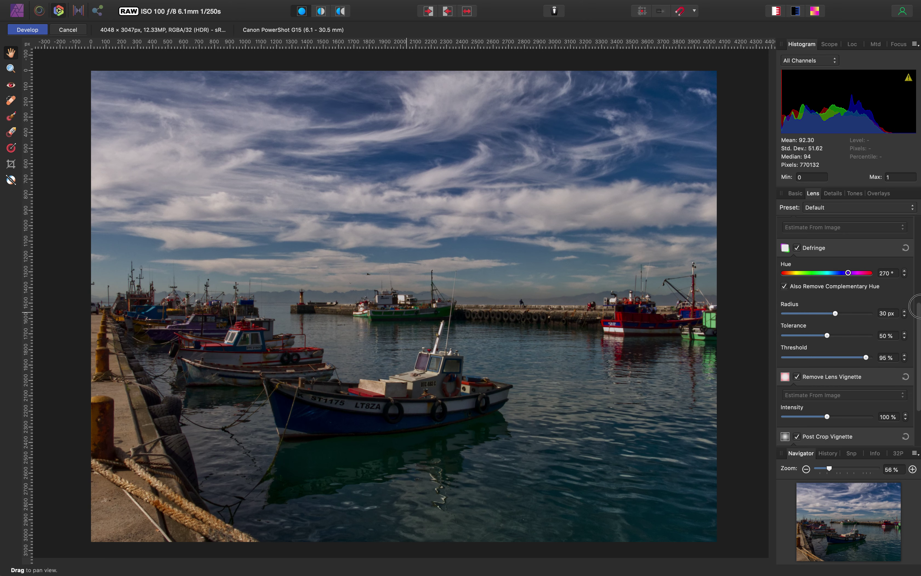
Enable Detail Refinement for the photo and set its radius to 10 % and amount to 85 %.
click(833, 193)
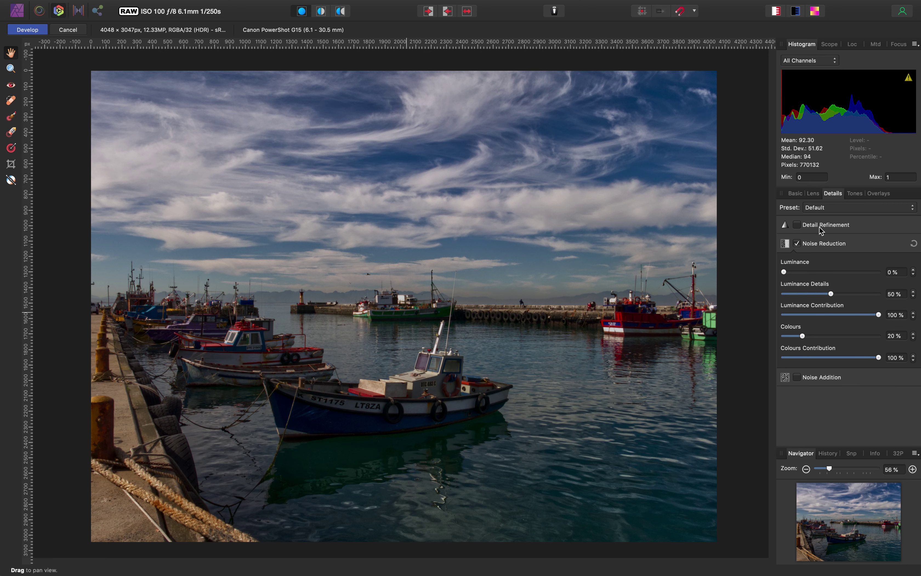
click(797, 224)
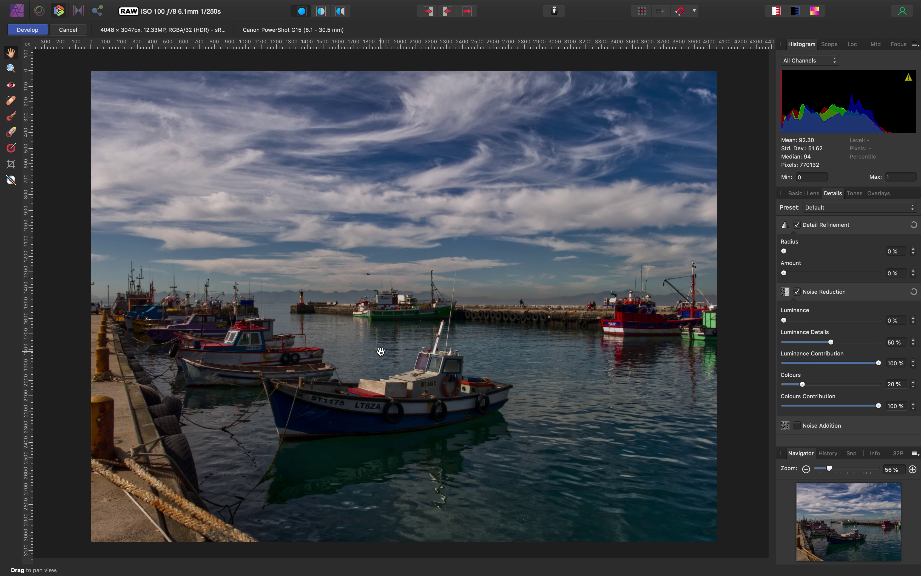
scroll(381, 350, up, 5)
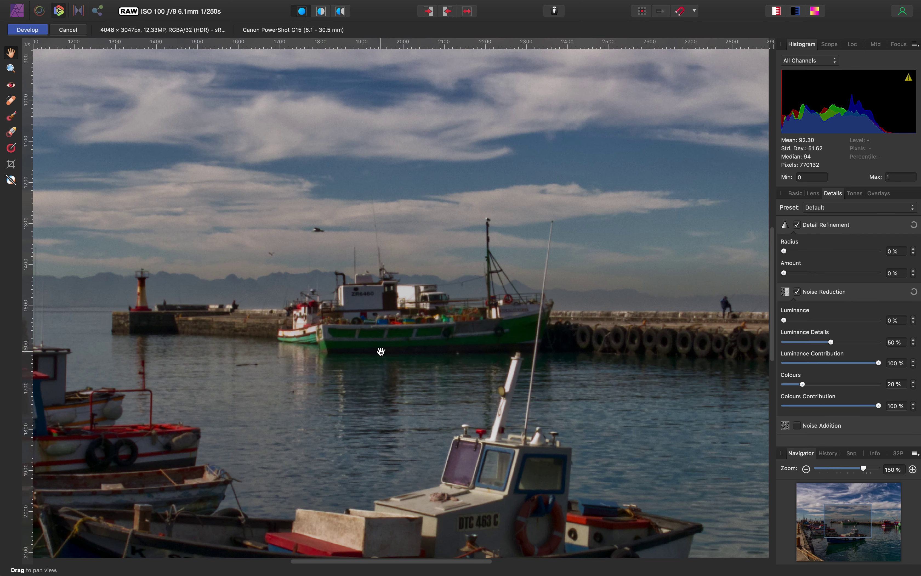
scroll(541, 371, down, 5)
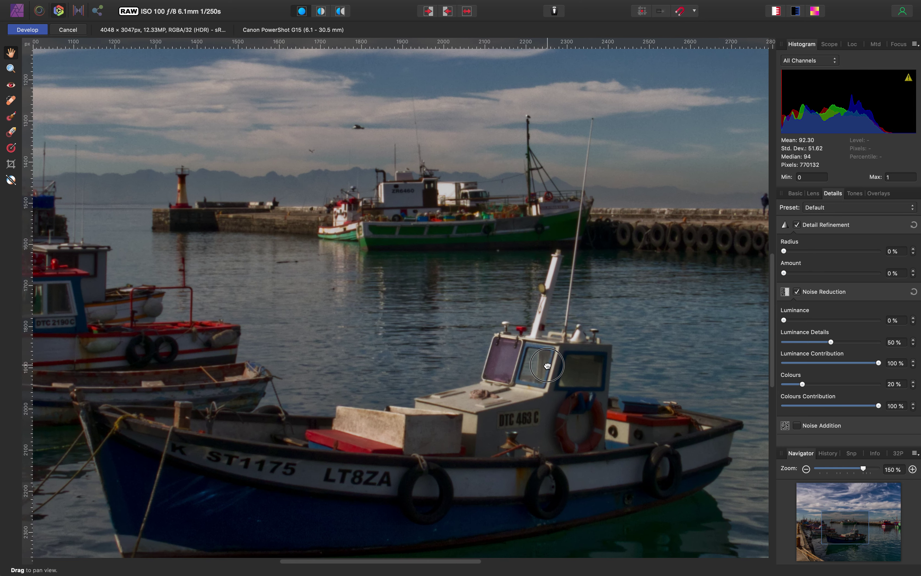
click(789, 251)
drag(788, 251, 796, 254)
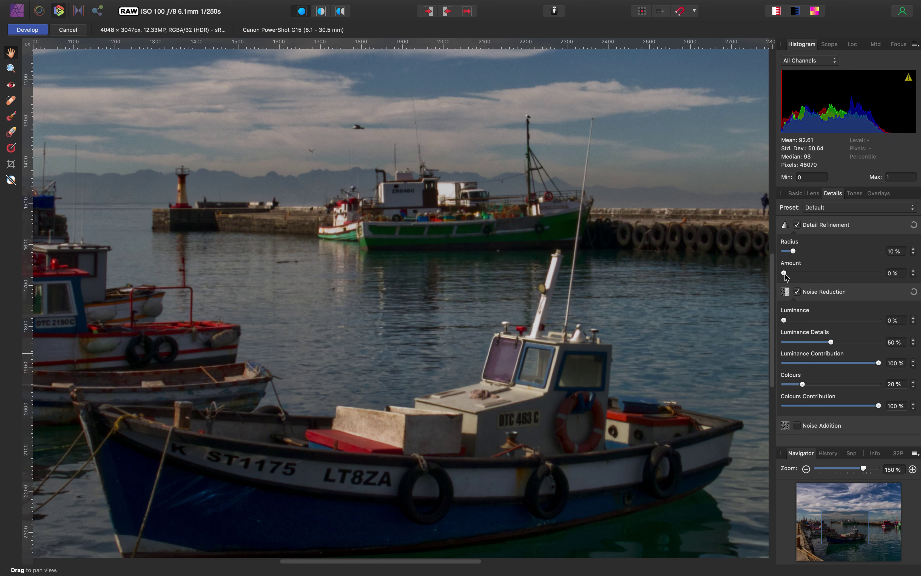
drag(785, 275, 858, 282)
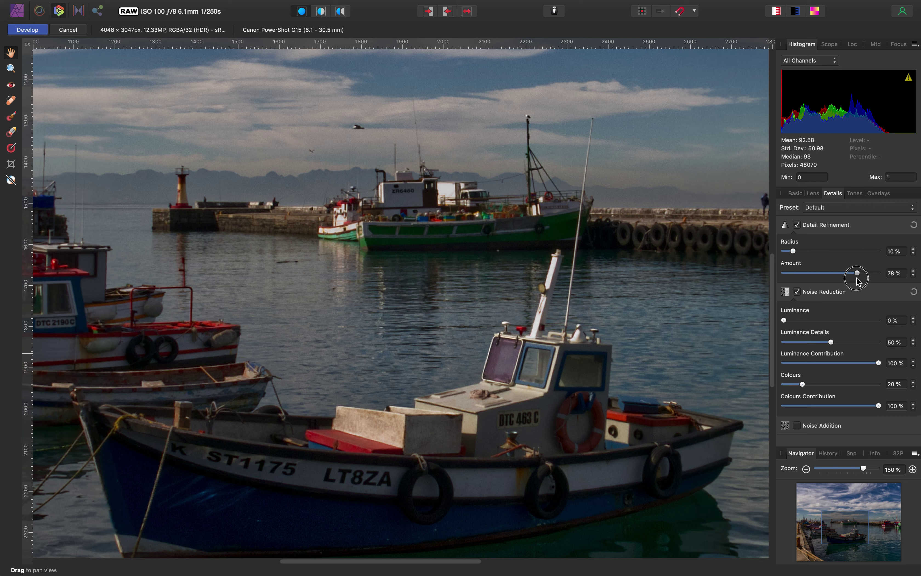
drag(858, 282, 865, 273)
click(865, 273)
mouse_move(639, 573)
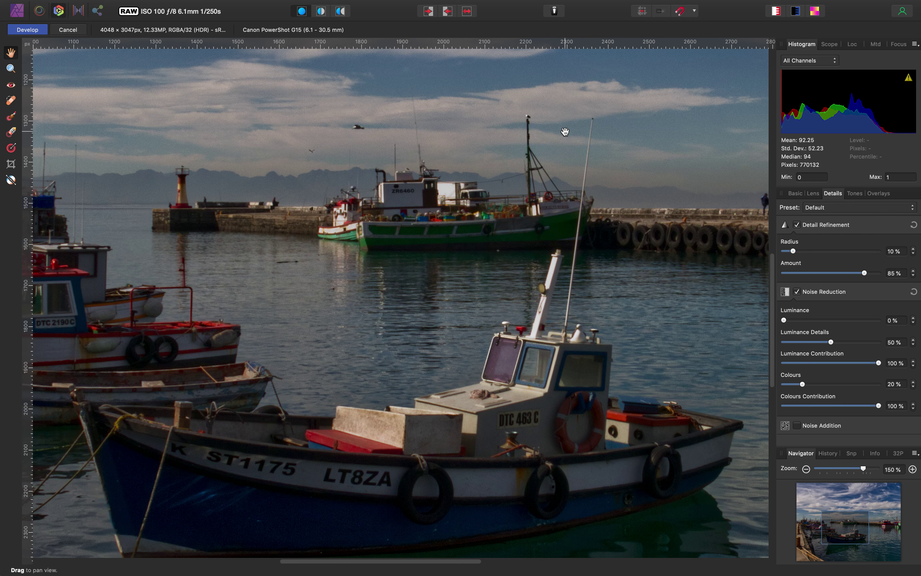
Apply the development of the RAW photo with the adjustments made so far.
key(super+0)
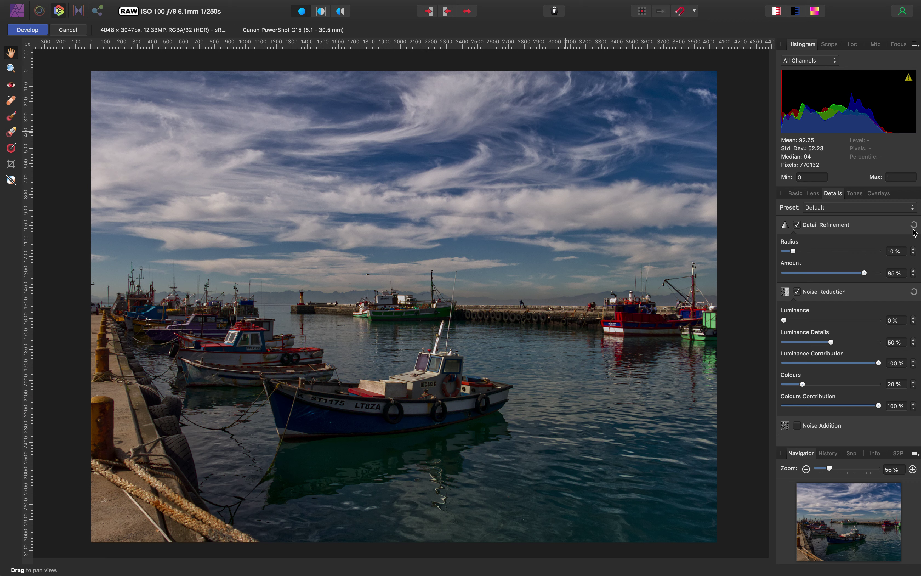
scroll(895, 273, down, 1)
click(73, 31)
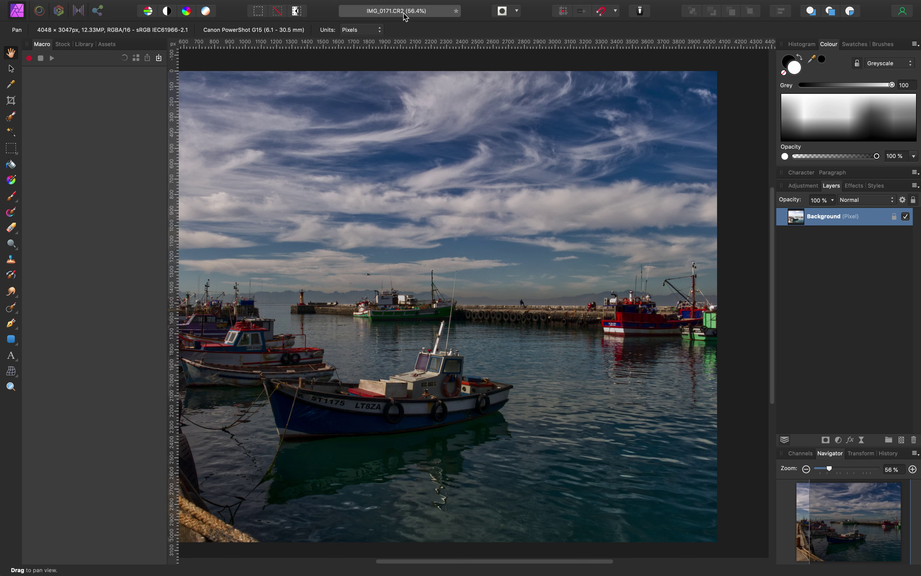
key(super+0)
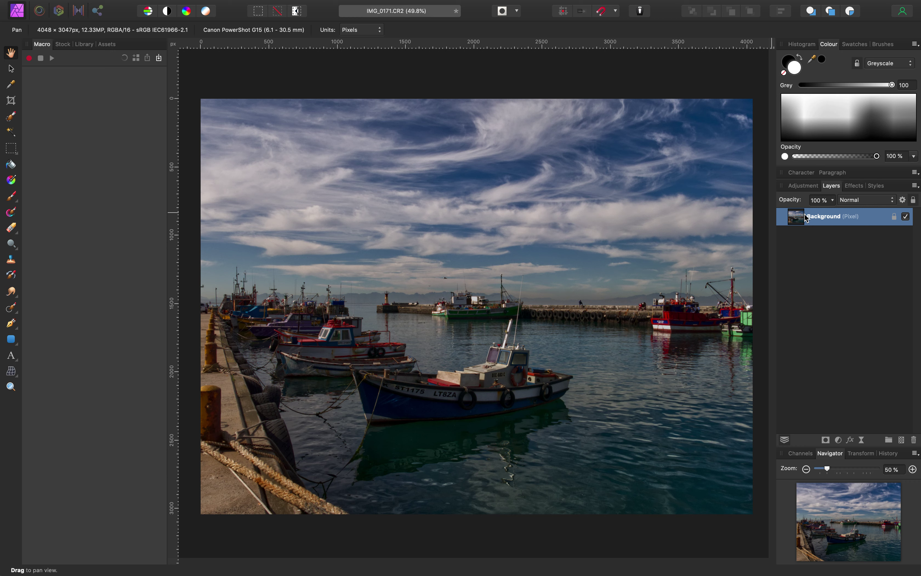
Duplicate the developed Background layer and open the copy in the Develop persona.
key(super+j)
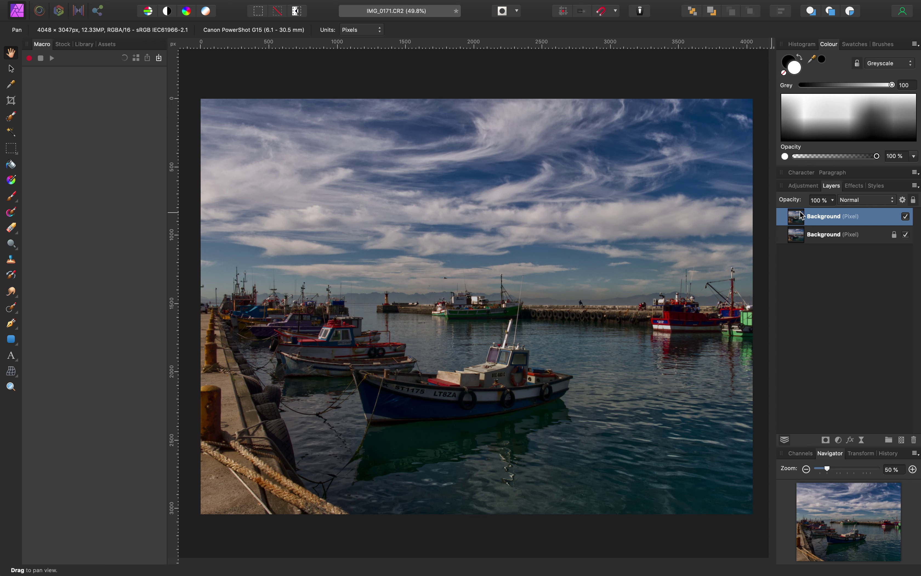
click(60, 11)
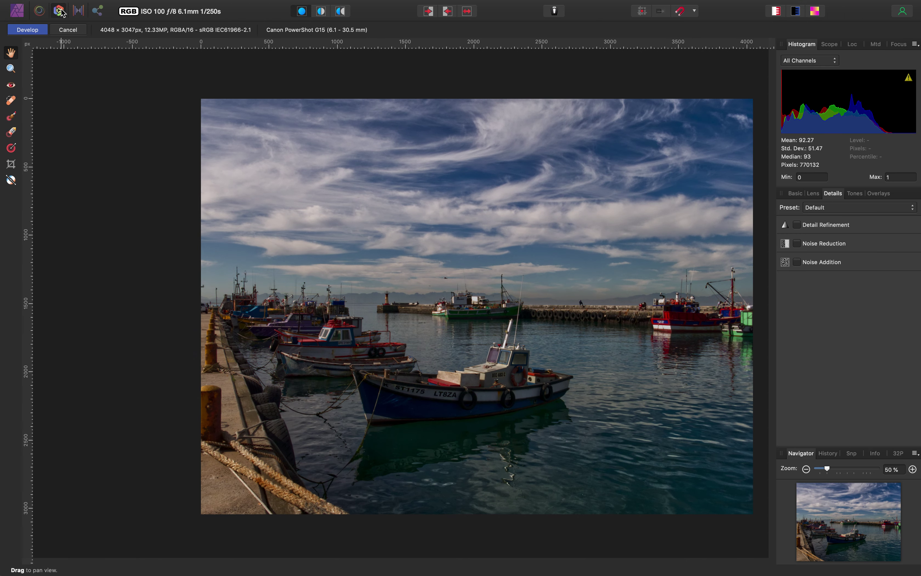
Set the copy's exposure to 0,924 and blackpoint to 3 %, and enable Shadows & Highlights with shadows at 18 % and highlights at 0 %.
click(795, 193)
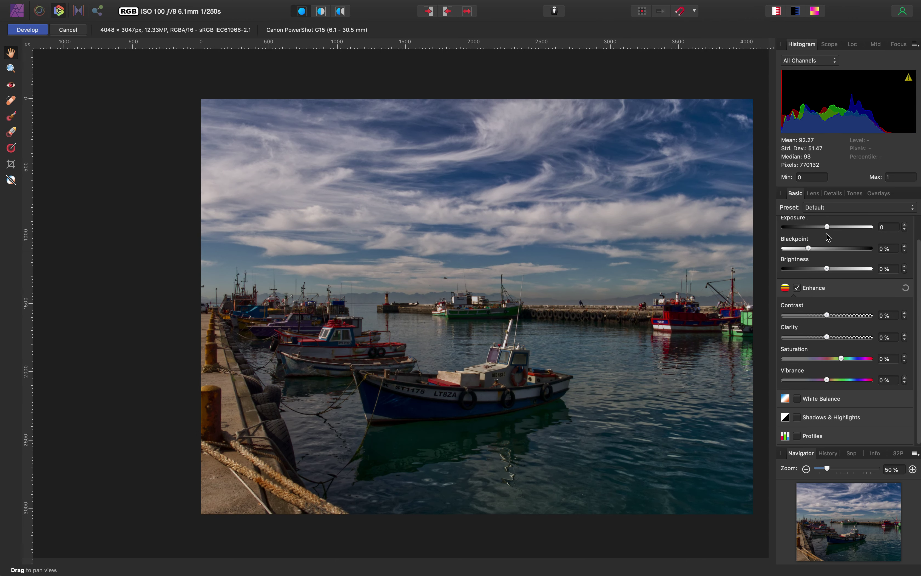
drag(828, 227, 827, 269)
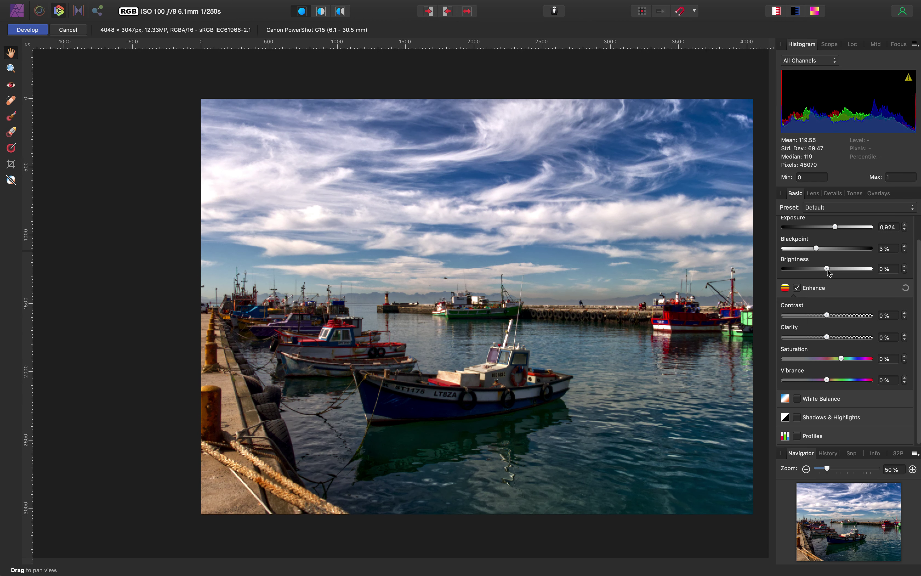
click(799, 418)
scroll(882, 409, down, 2)
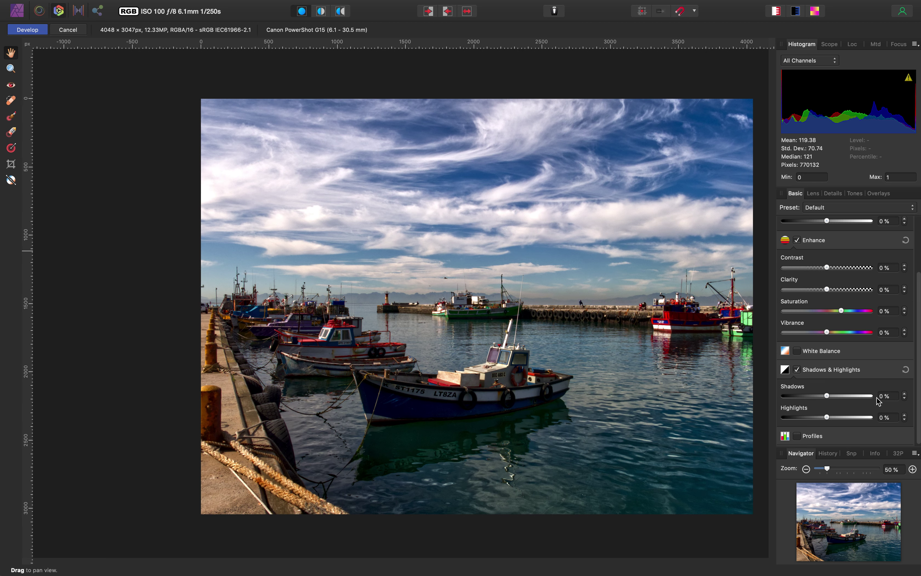
mouse_move(827, 417)
mouse_down()
mouse_move(890, 421)
mouse_move(778, 420)
mouse_move(847, 423)
mouse_move(840, 425)
mouse_move(835, 396)
mouse_move(842, 400)
mouse_move(821, 403)
mouse_move(836, 403)
mouse_up()
double_click(841, 417)
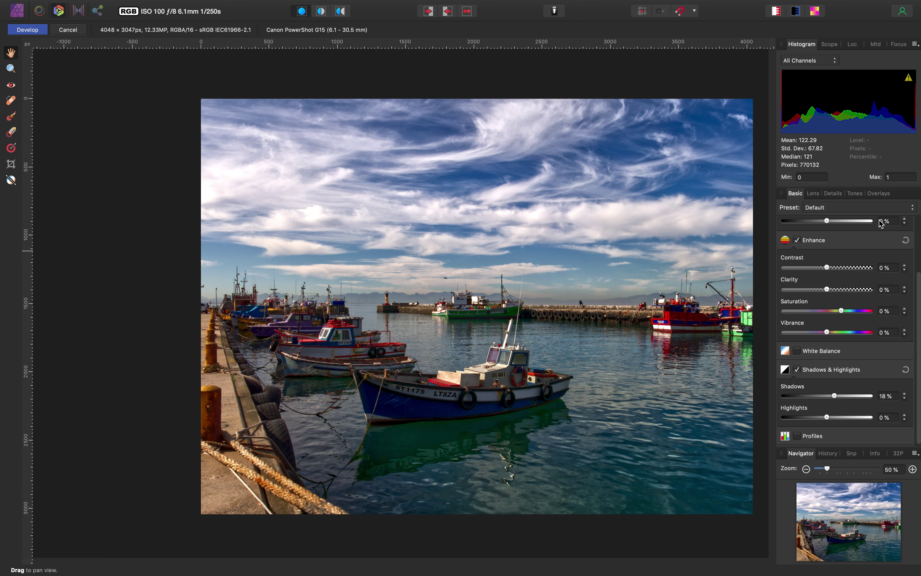
Reduce the saturation of the duplicated layer to -8 %.
scroll(919, 284, up, 3)
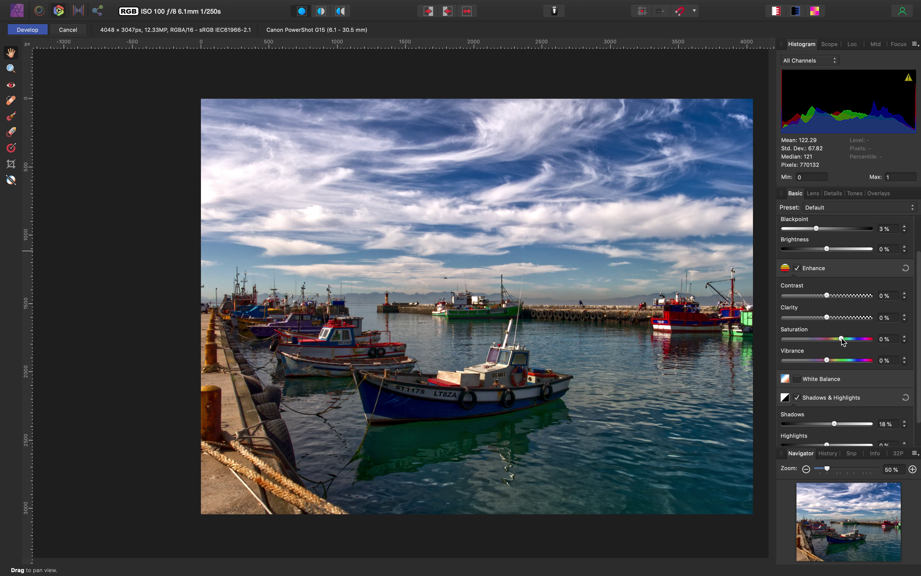
mouse_move(842, 340)
mouse_down()
mouse_move(829, 340)
mouse_move(839, 343)
mouse_up()
drag(841, 341, 838, 341)
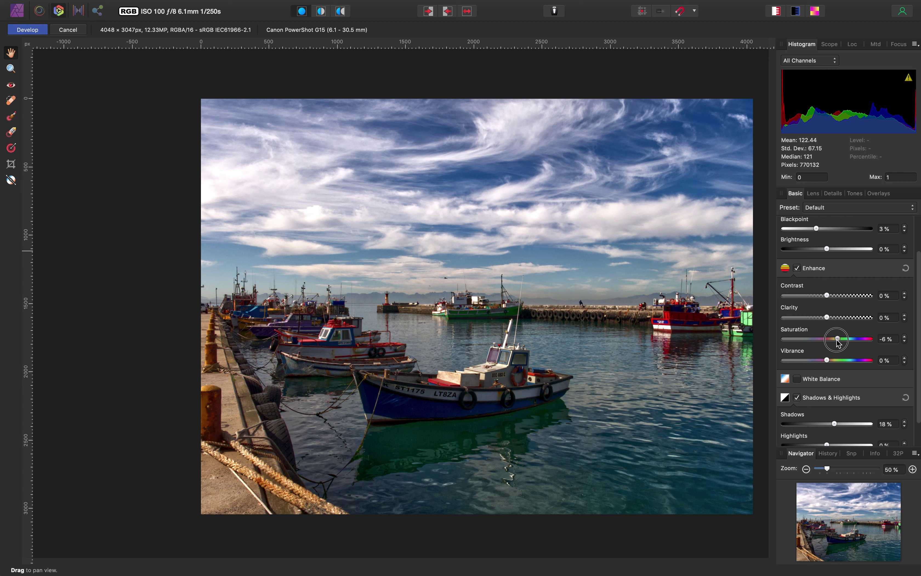
drag(838, 341, 836, 341)
Enable White Balance with the temperature kept at 0 %, and apply the development to the duplicated layer.
click(797, 379)
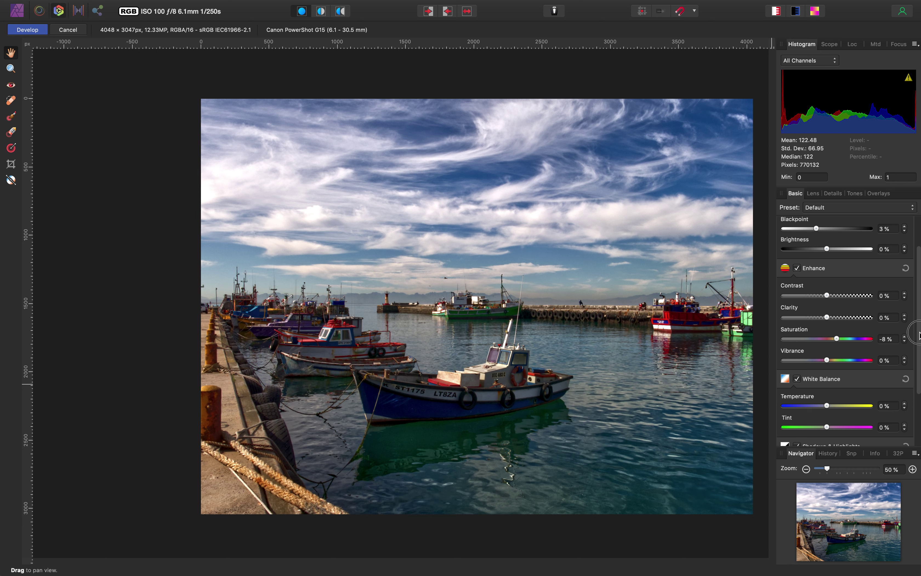
scroll(920, 334, down, 3)
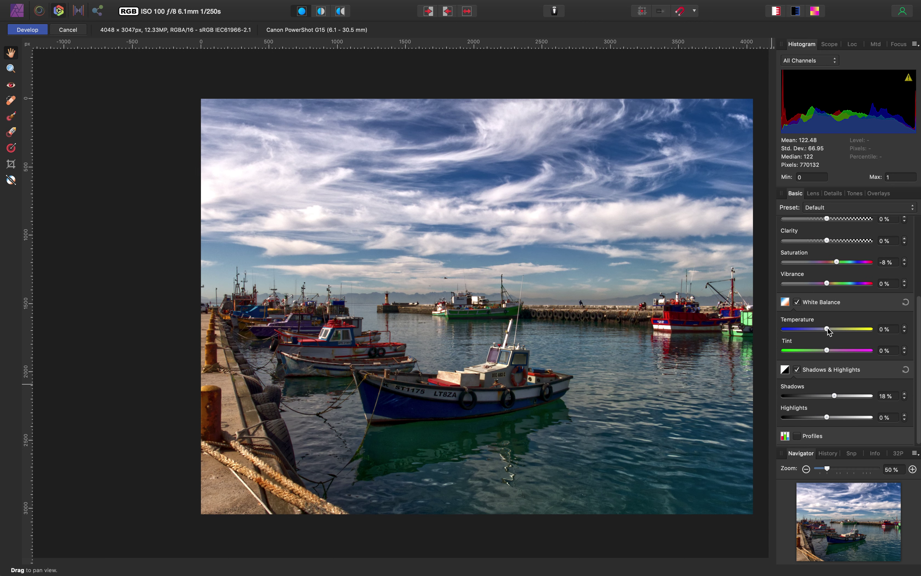
mouse_move(828, 331)
mouse_down()
mouse_move(886, 340)
mouse_move(773, 337)
mouse_move(834, 342)
mouse_move(827, 331)
mouse_up()
click(27, 30)
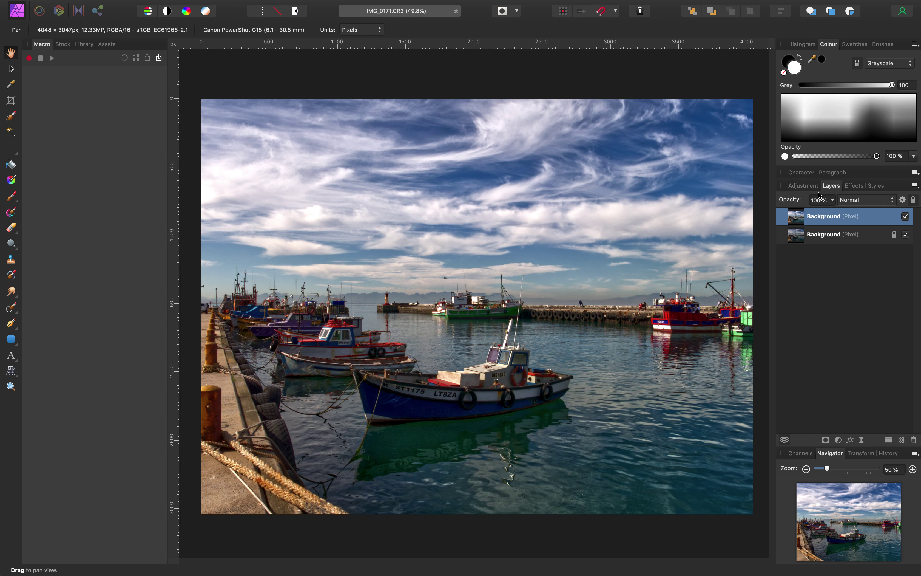
Compare the redeveloped copy with the original by repeatedly hiding and showing the upper Background layer.
click(906, 216)
click(905, 216)
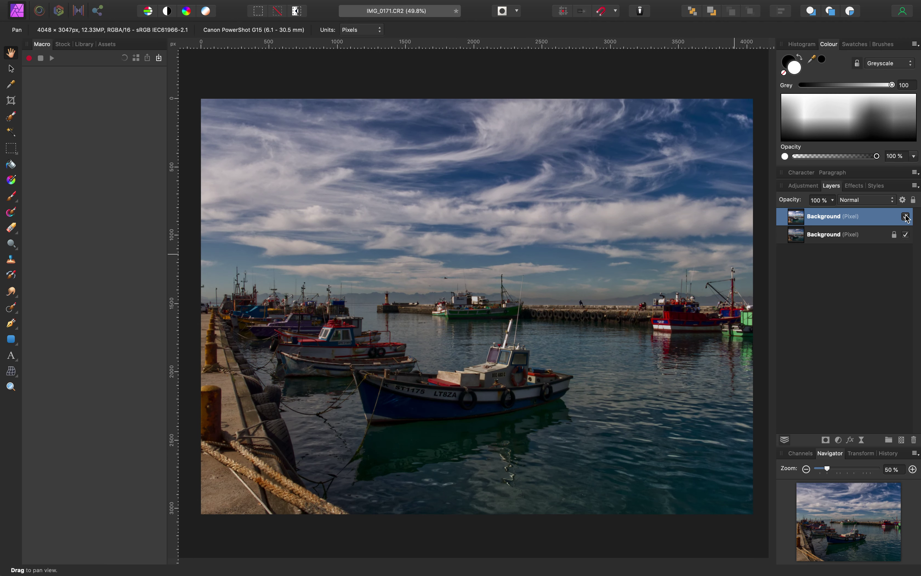
click(906, 217)
click(906, 216)
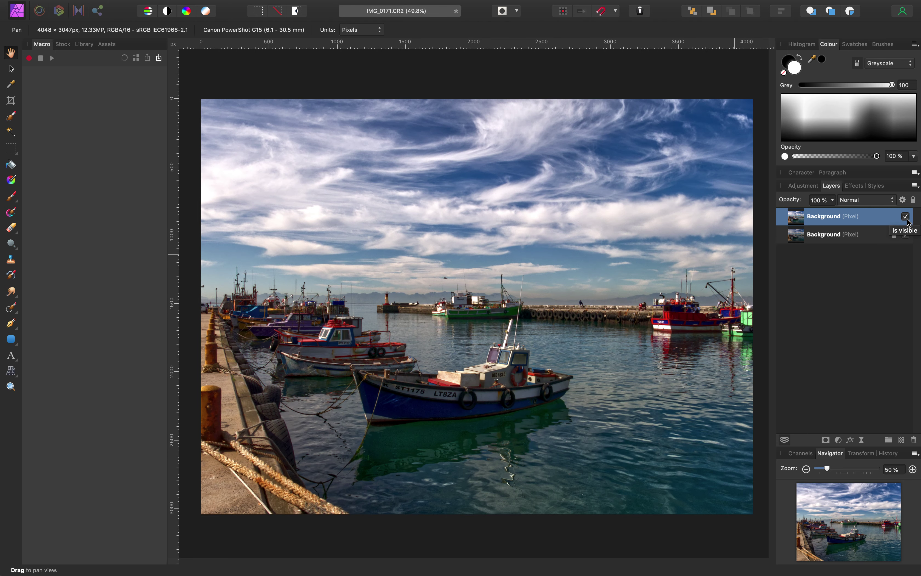
click(906, 218)
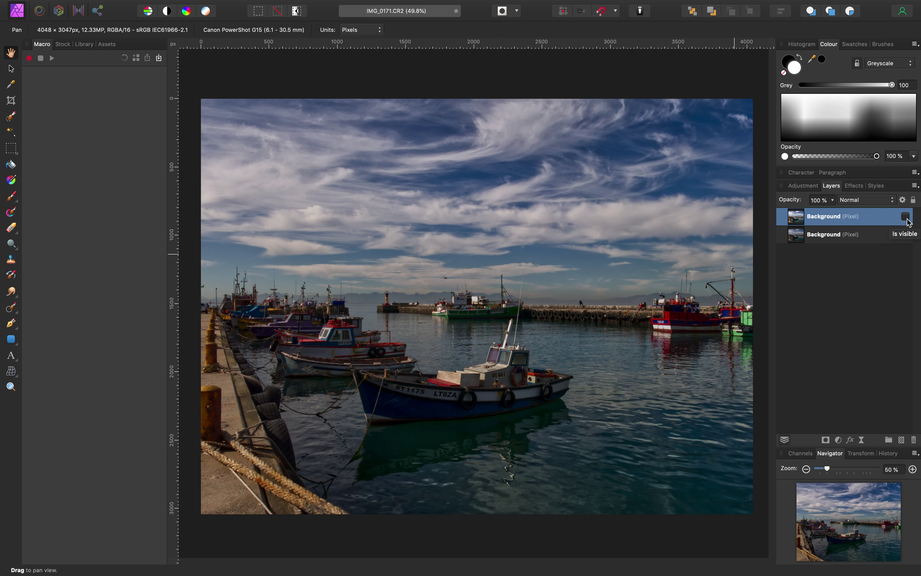
click(906, 217)
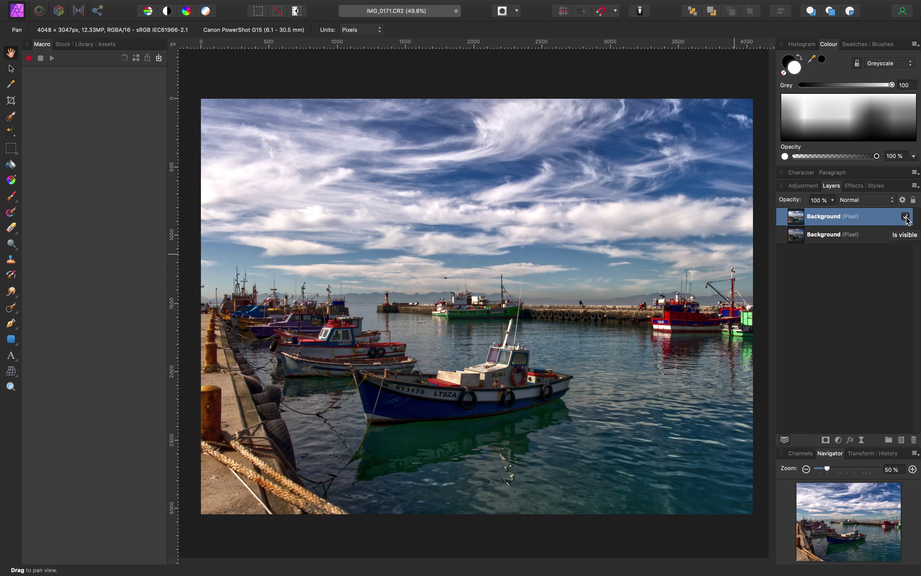
click(906, 218)
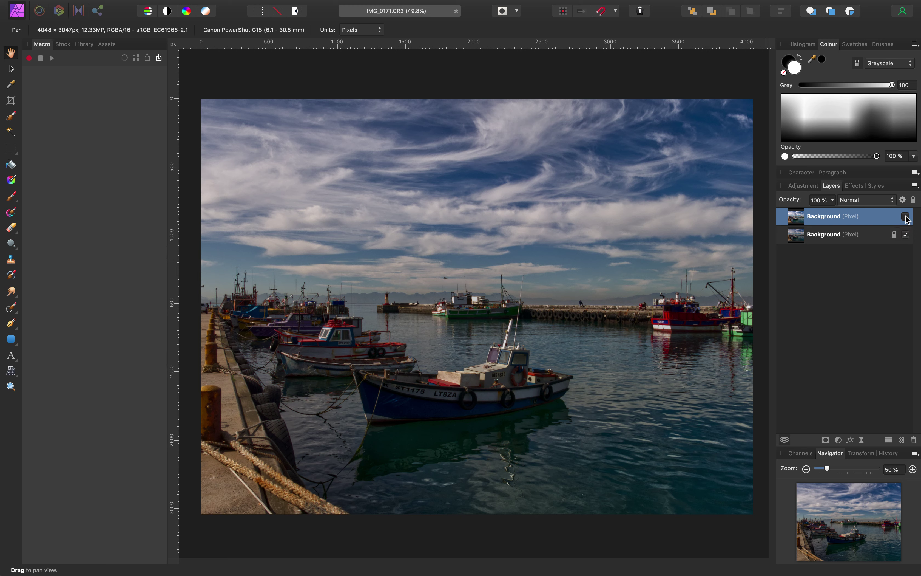
click(906, 217)
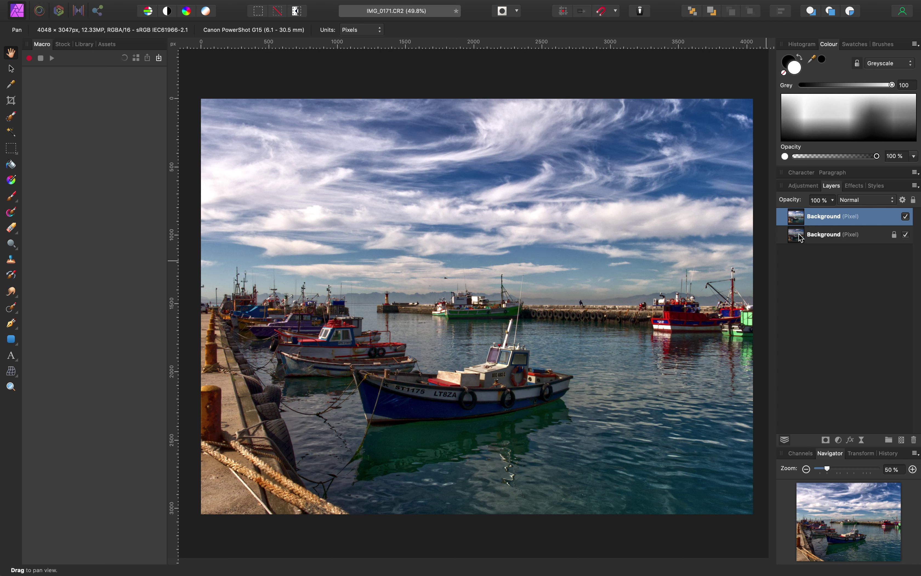
Add a mask to the upper Background layer and draw a vertical linear gradient on it from the photo's bottom edge up to the horizon.
click(825, 439)
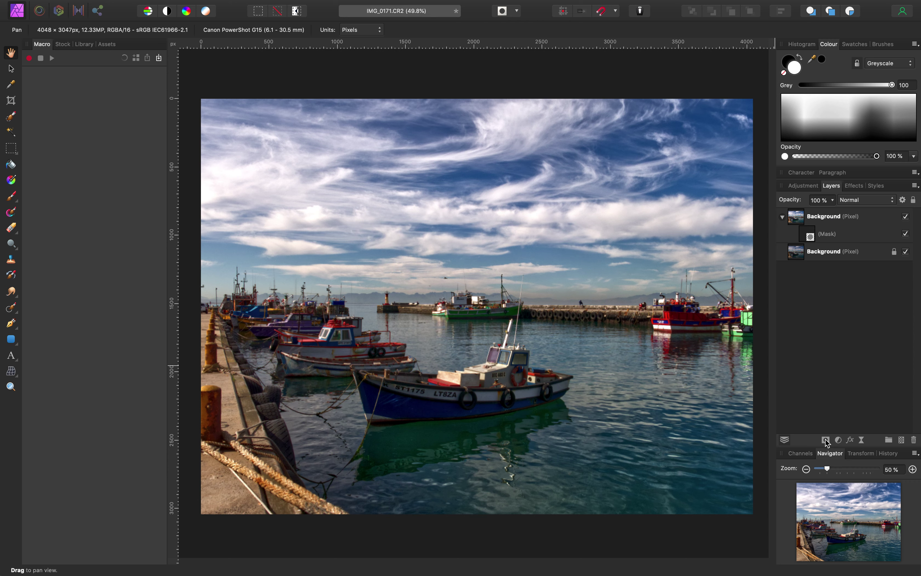
click(810, 235)
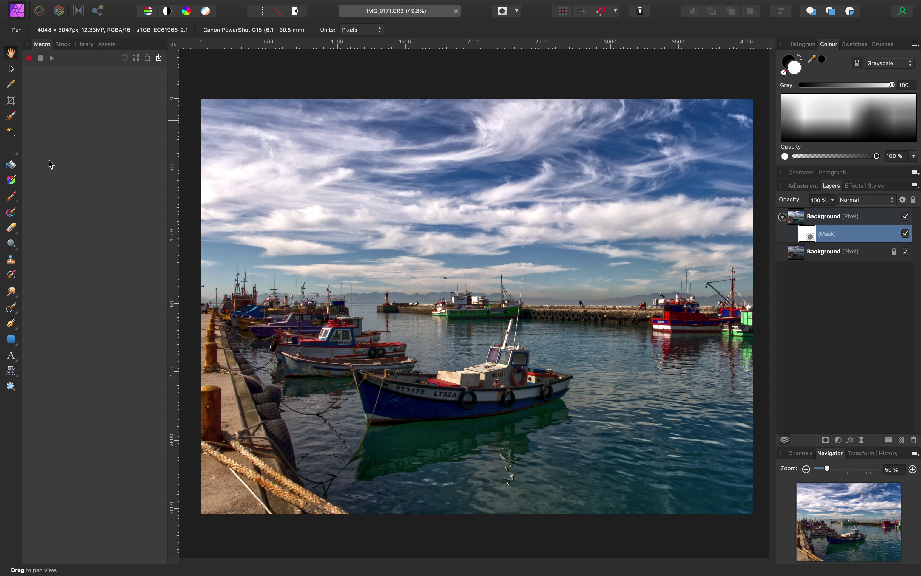
click(11, 180)
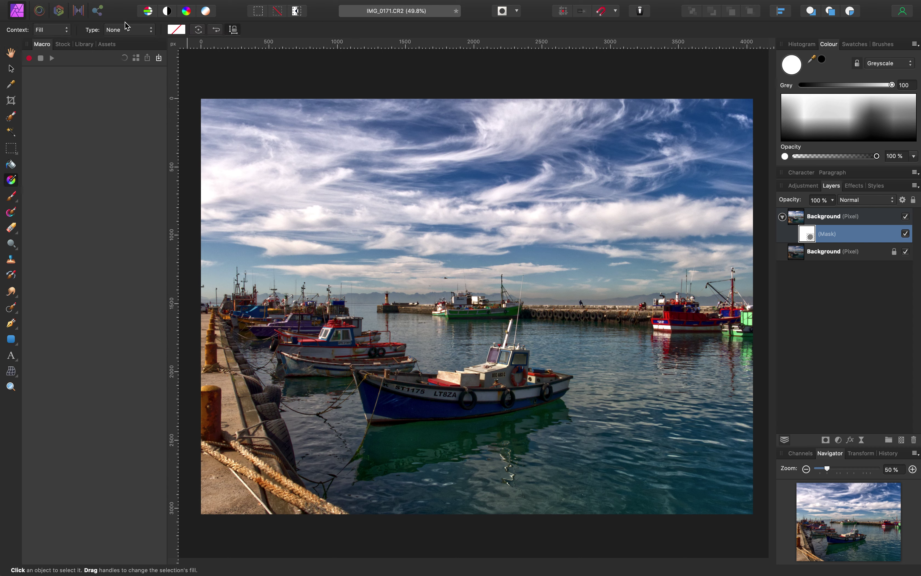
click(152, 33)
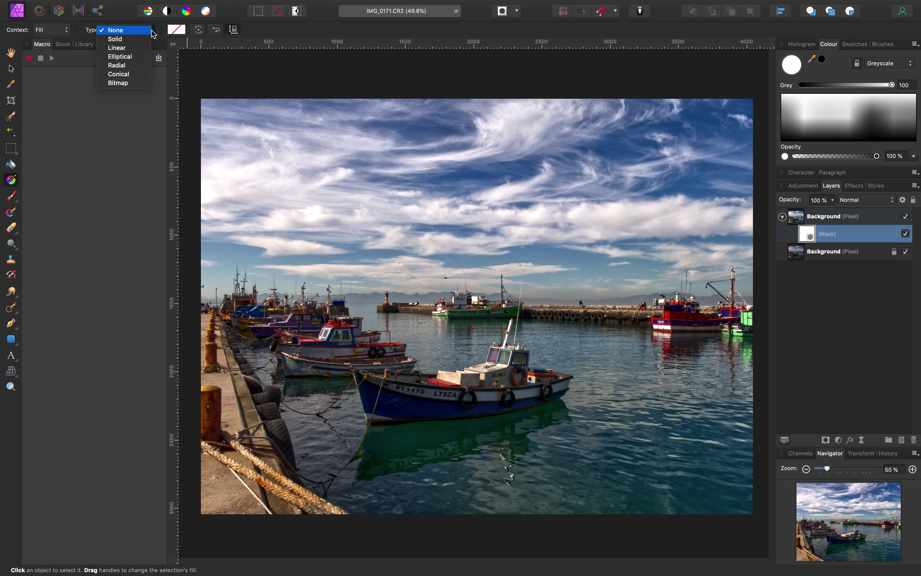
click(117, 47)
drag(470, 251, 472, 512)
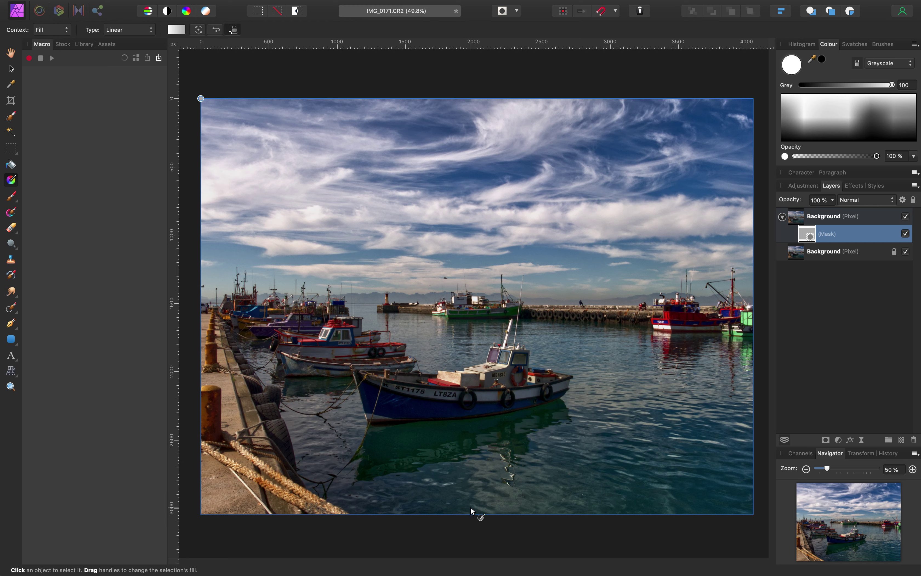
drag(471, 510, 469, 272)
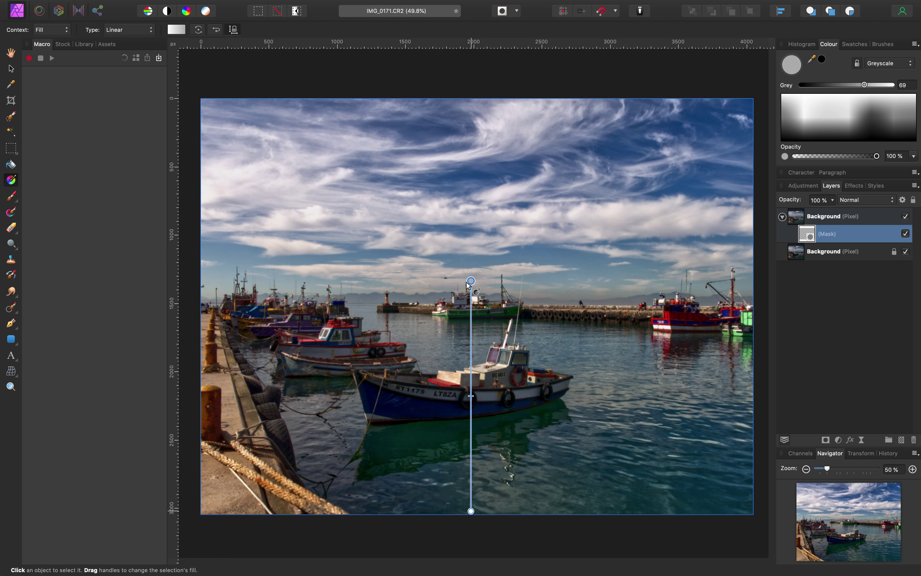
Change the horizon-end stop of the upper Background mask's linear gradient to black.
click(176, 30)
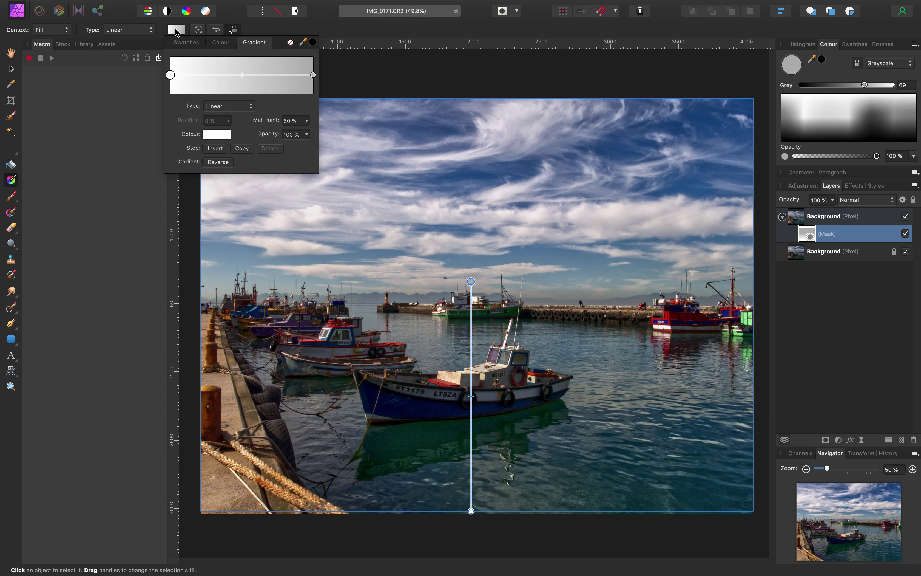
click(313, 75)
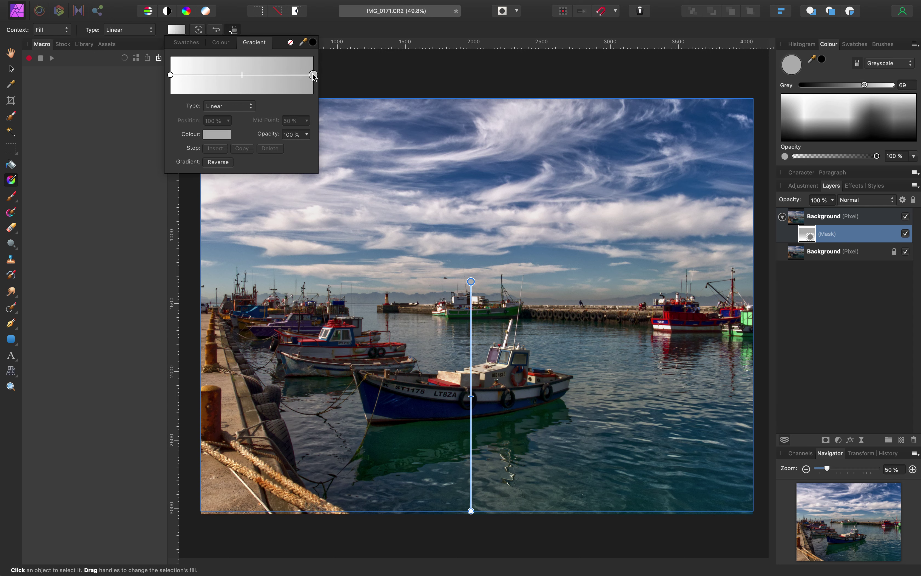
click(222, 139)
drag(243, 236, 242, 168)
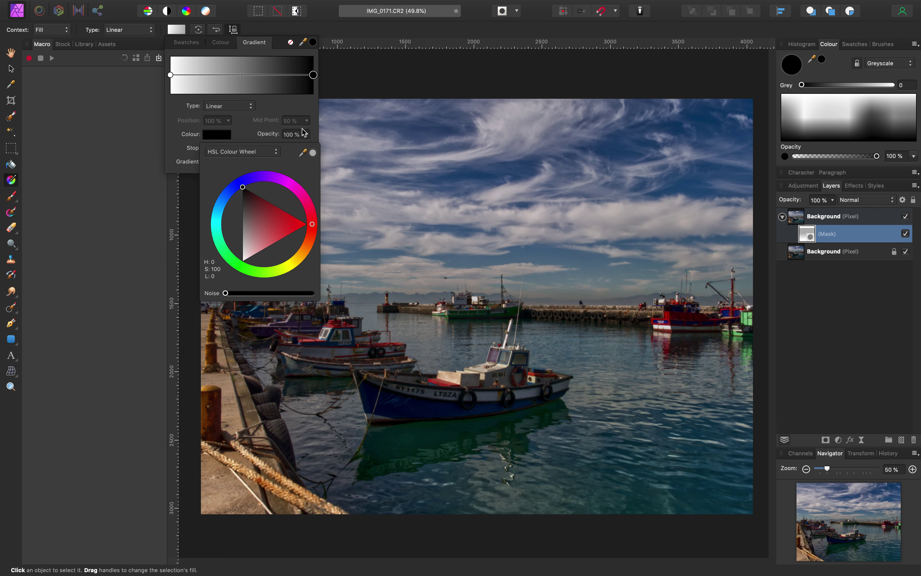
drag(470, 281, 470, 510)
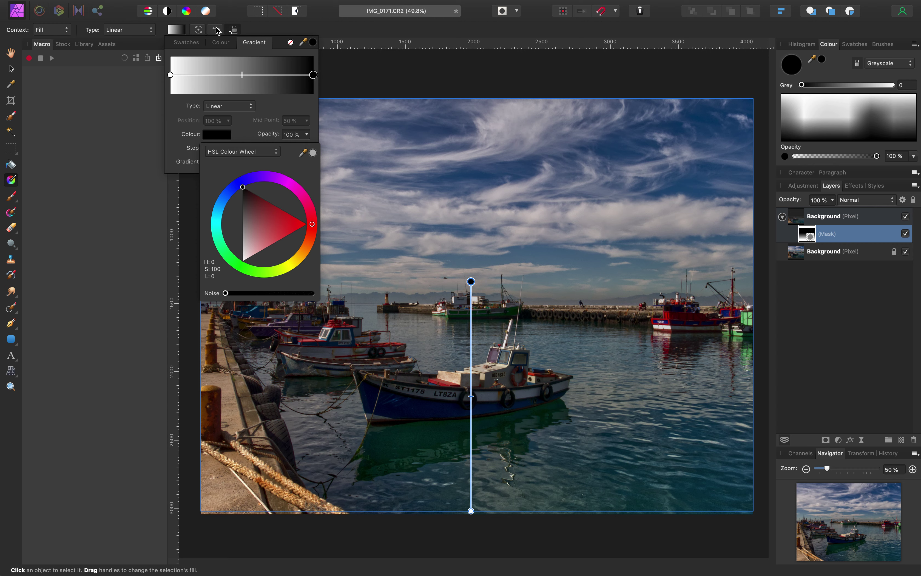
click(180, 34)
click(176, 29)
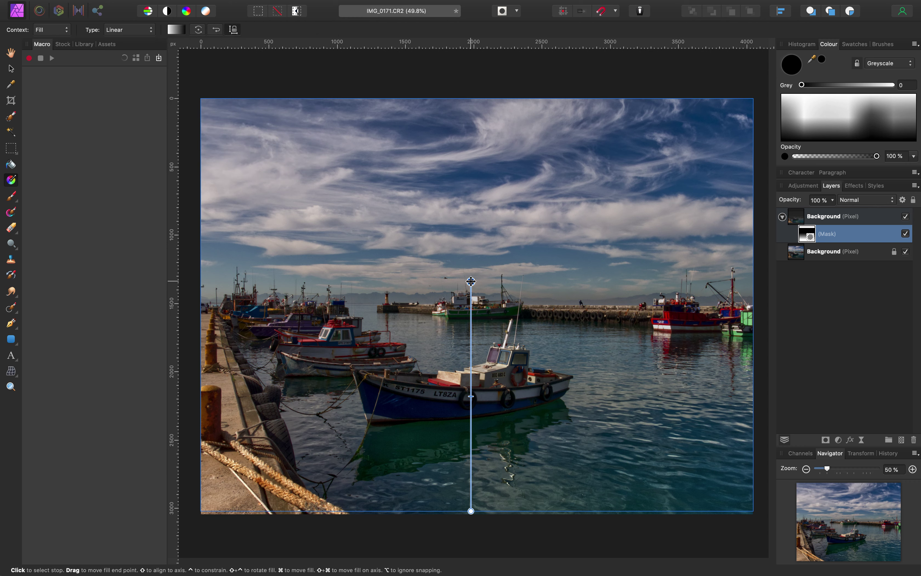
Shift the mask gradient's midpoint upwards until it sits just below the black stop at the horizon.
drag(471, 281, 458, 396)
drag(476, 349, 474, 291)
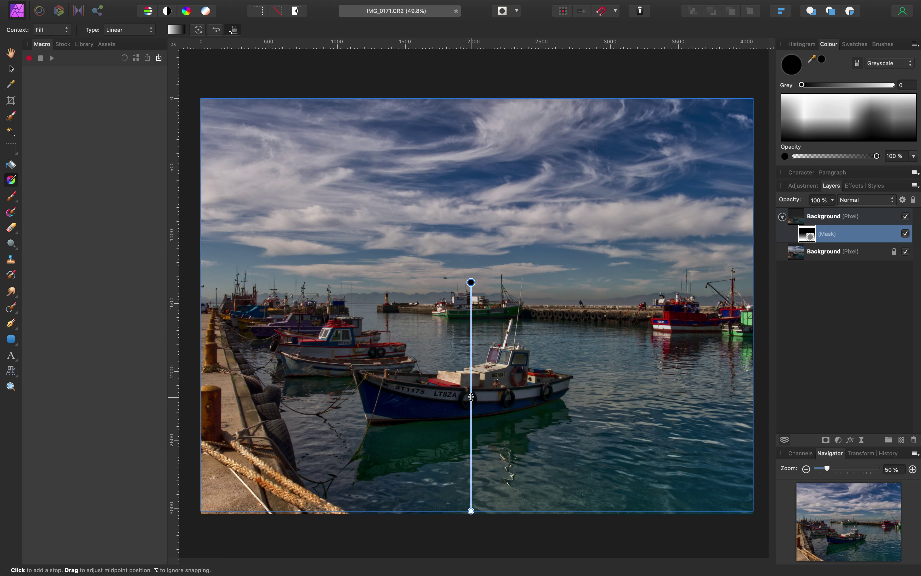
key(Tab)
drag(472, 377, 471, 323)
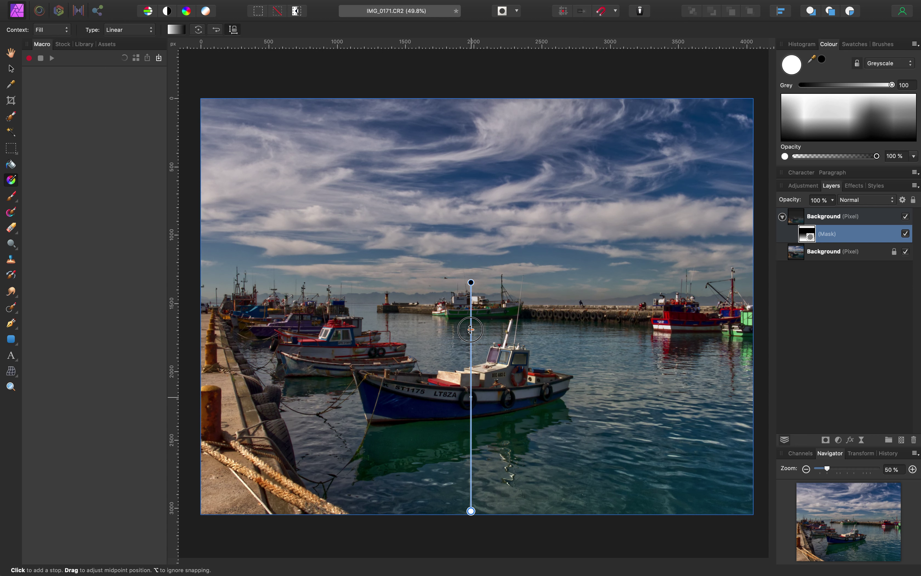
drag(471, 329, 471, 315)
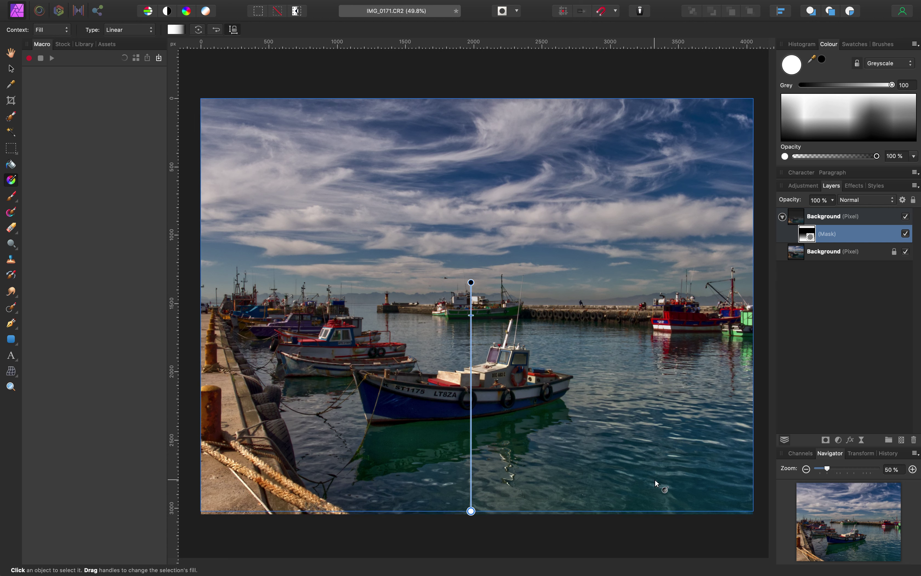
Compare the masked blend with the original by repeatedly hiding and showing the upper Background layer.
click(906, 216)
click(906, 217)
click(905, 217)
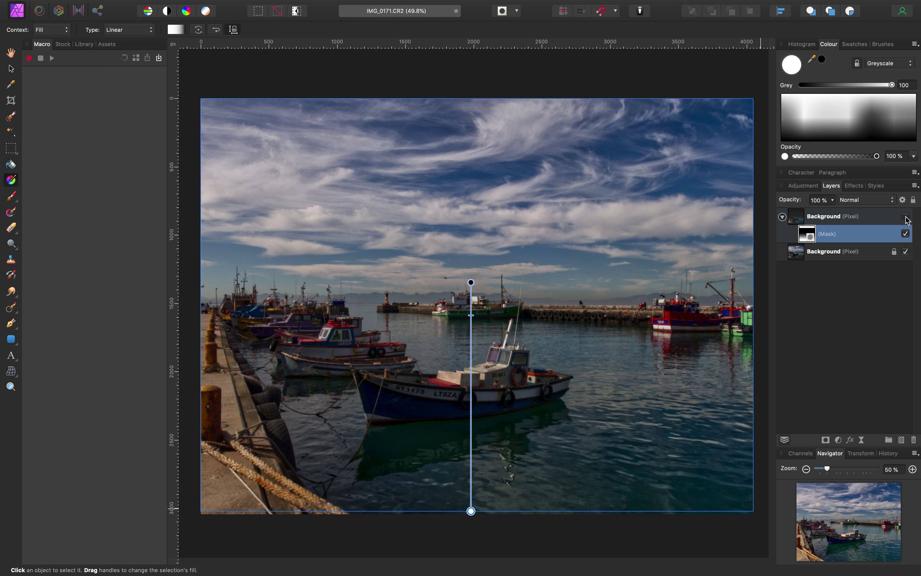
click(906, 217)
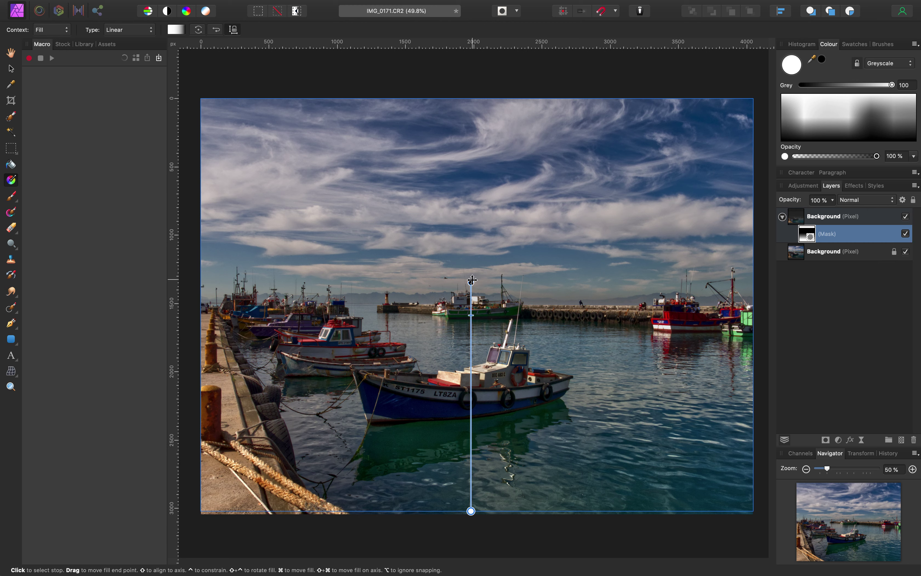
Raise the black end of the mask gradient slightly above the horizon, and deselect the mask.
drag(472, 281, 472, 268)
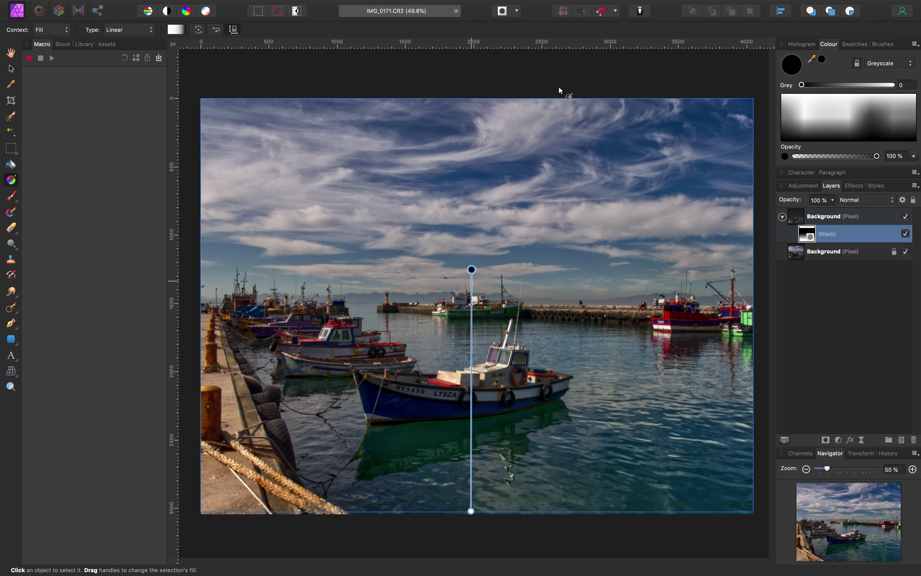
click(11, 68)
click(606, 77)
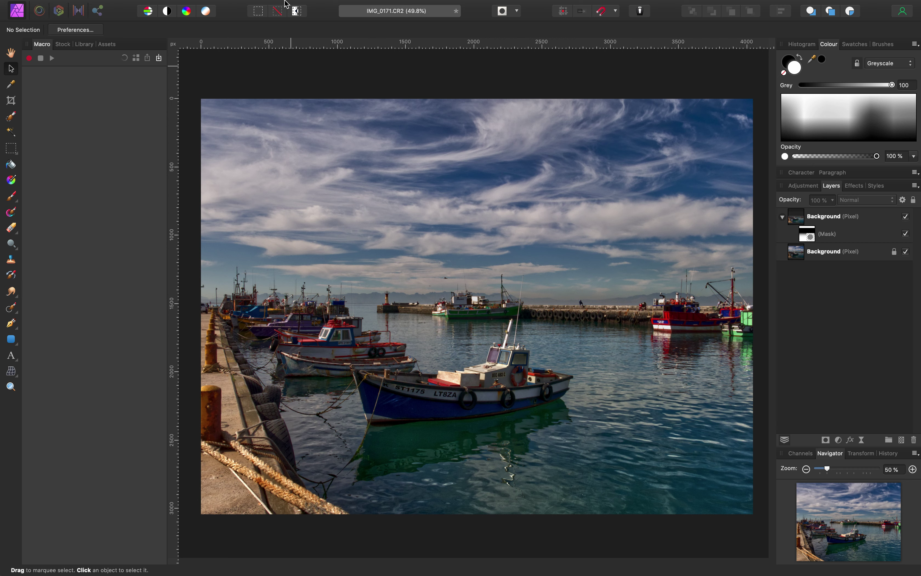
Merge the visible layers into a new pixel layer and tone map it with 100 % tone compression and 0 % local contrast.
mouse_move(302, 4)
click(216, 6)
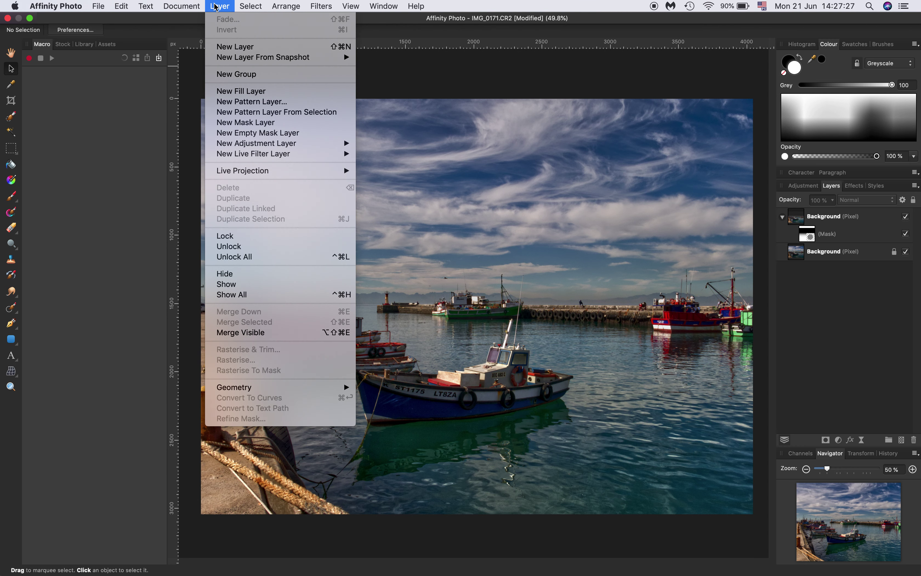
click(231, 333)
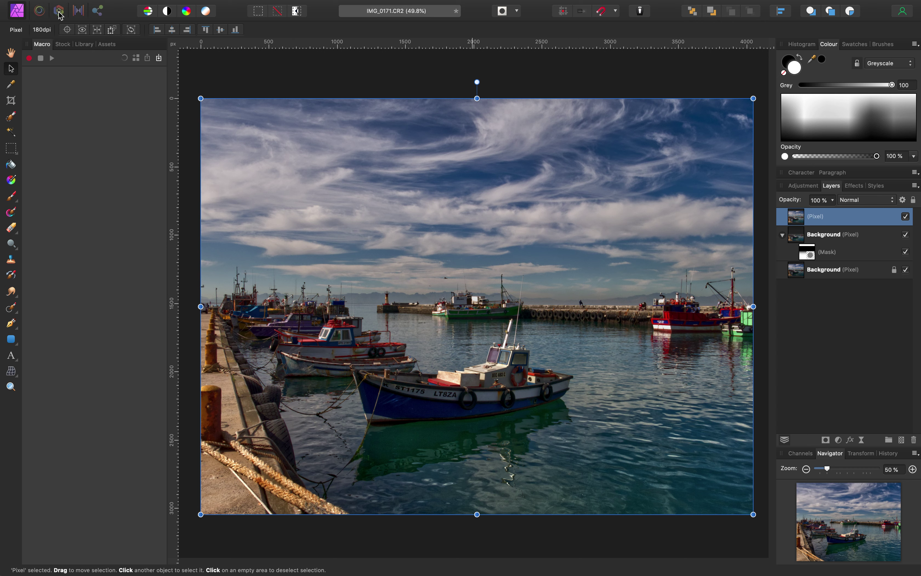
click(80, 12)
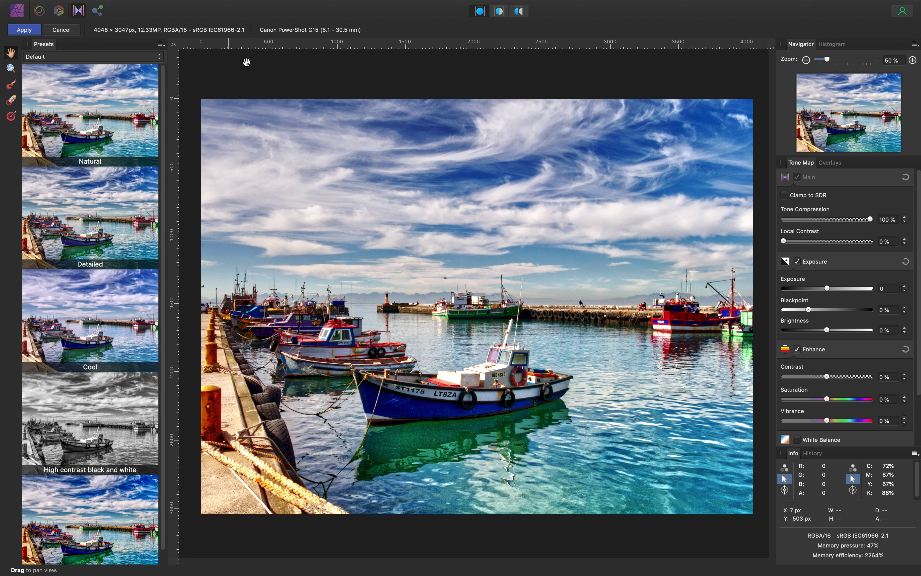
click(24, 29)
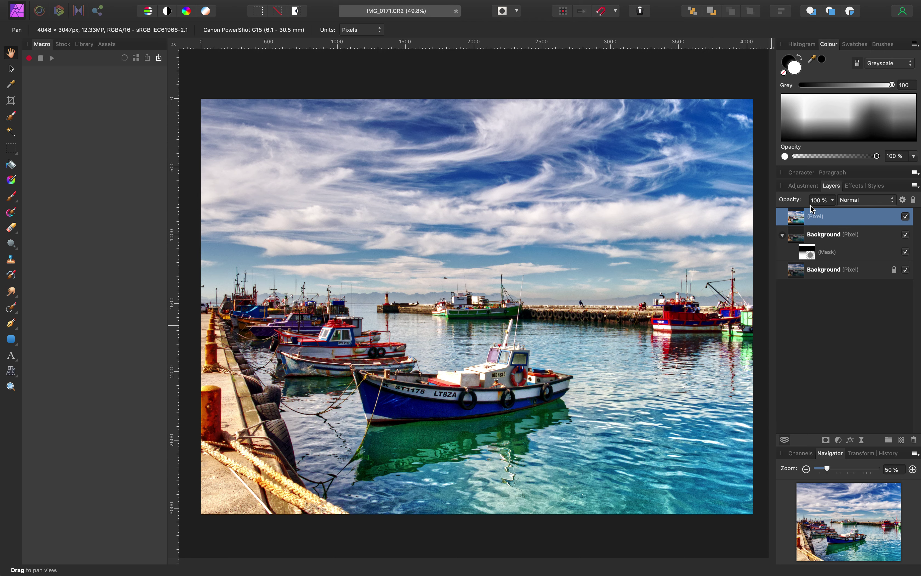
Compare the tone-mapped result with the layers beneath by repeatedly hiding and showing the merged pixel layer.
click(905, 216)
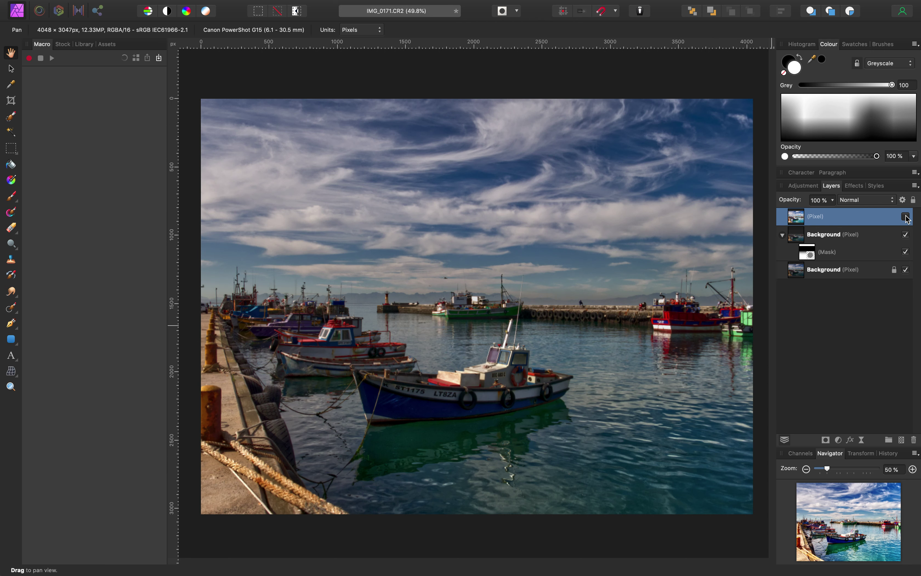
click(905, 217)
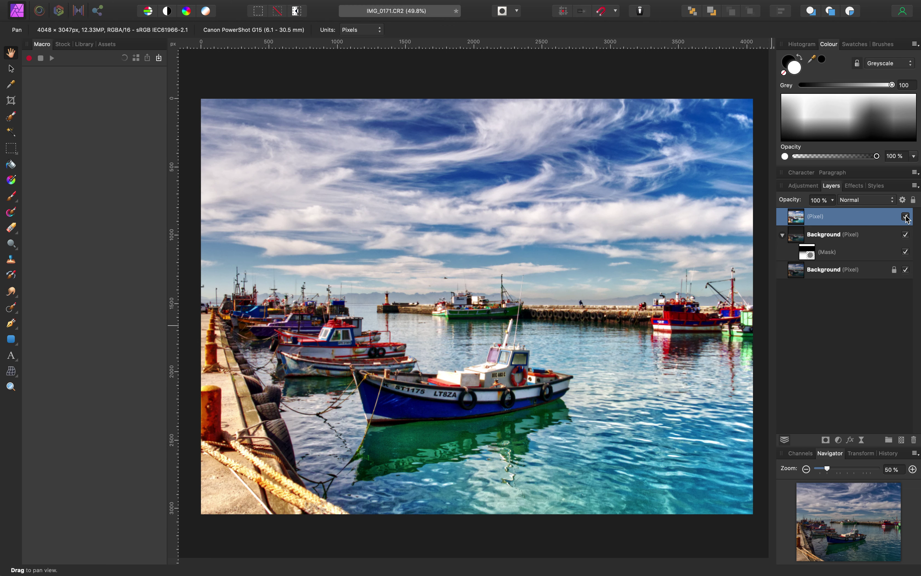
click(907, 217)
click(906, 217)
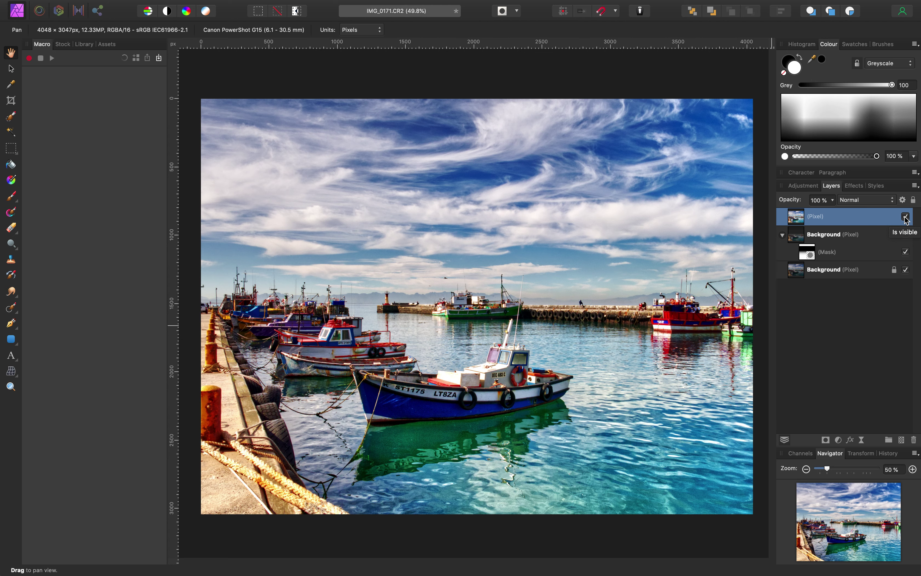
click(905, 217)
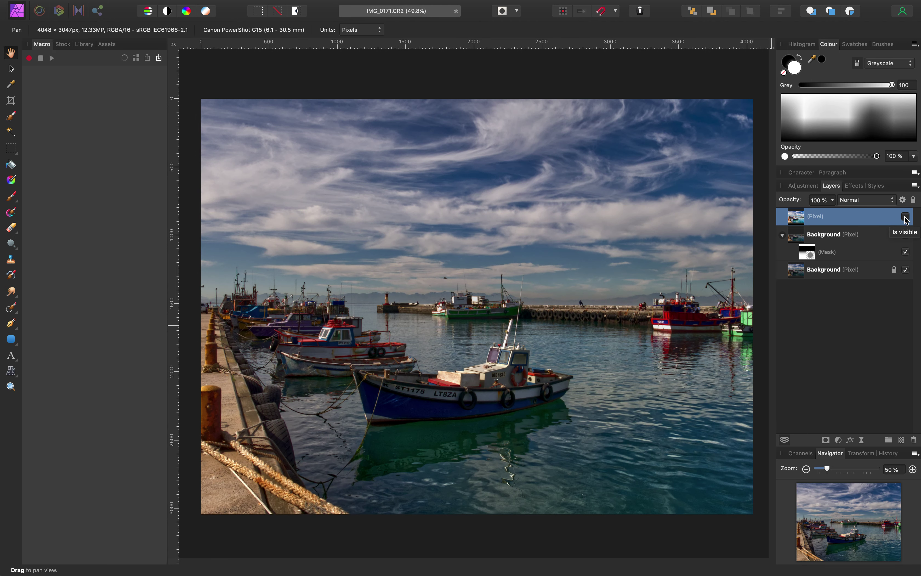
click(906, 218)
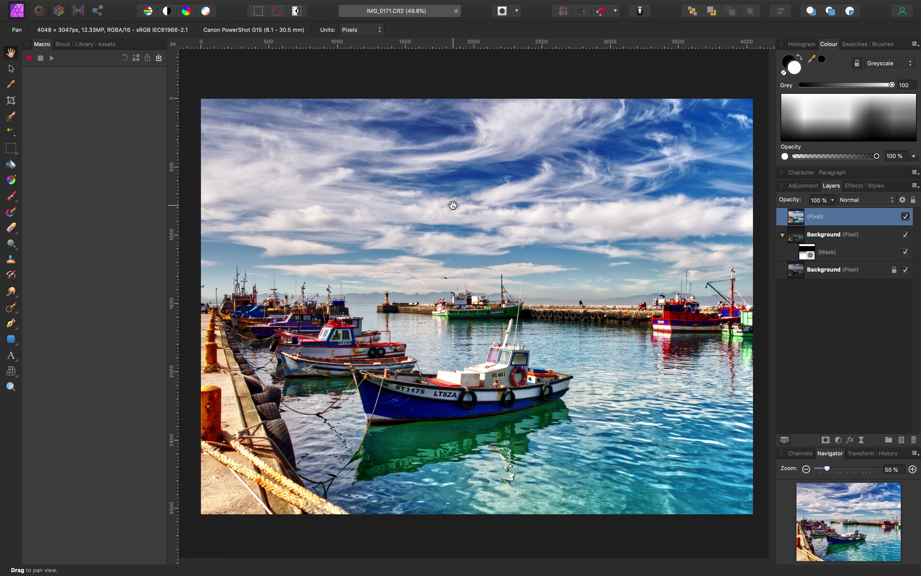
Reduce the opacity of the tone-mapped pixel layer to 60 %.
click(834, 201)
drag(834, 214, 797, 215)
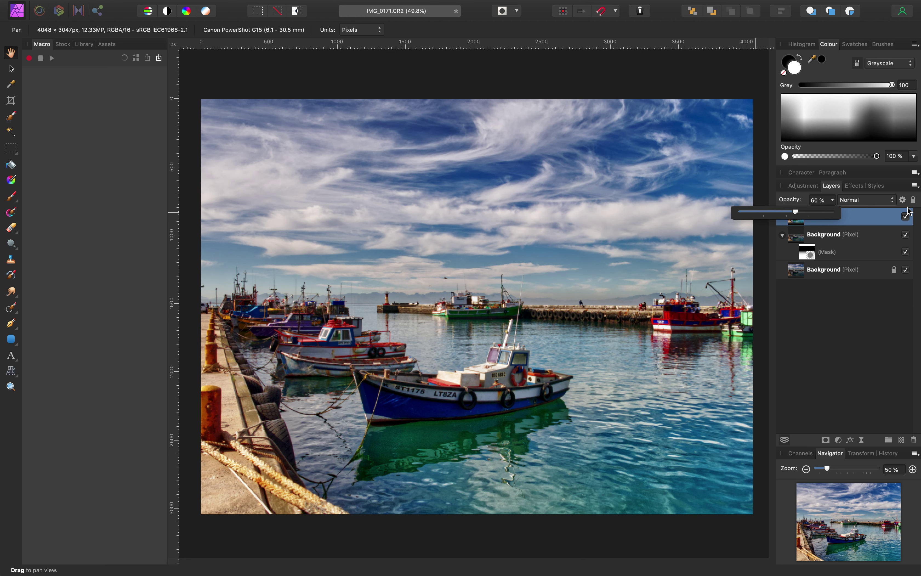
click(862, 213)
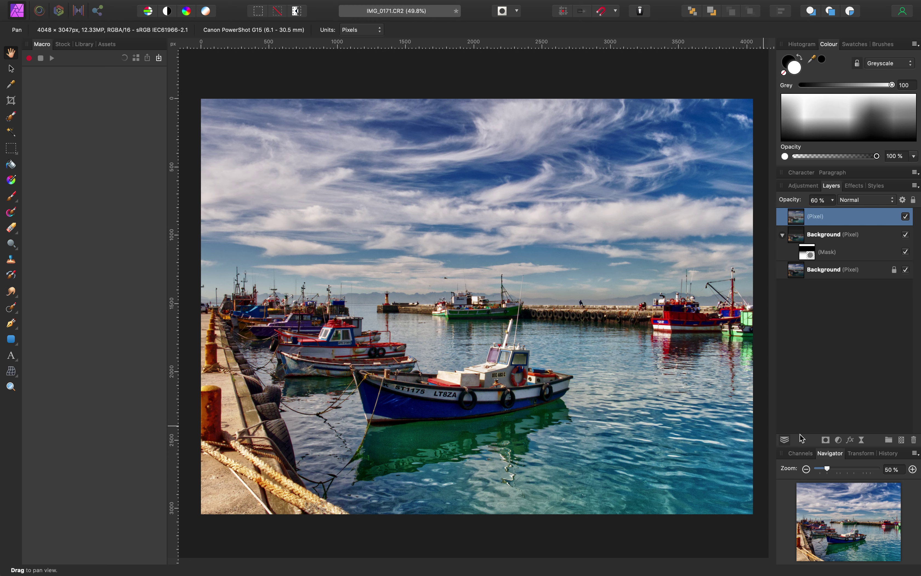
Add a mask to the tone-mapped layer and draw a vertical linear gradient on it from the photo's bottom edge to just above the horizon.
click(825, 440)
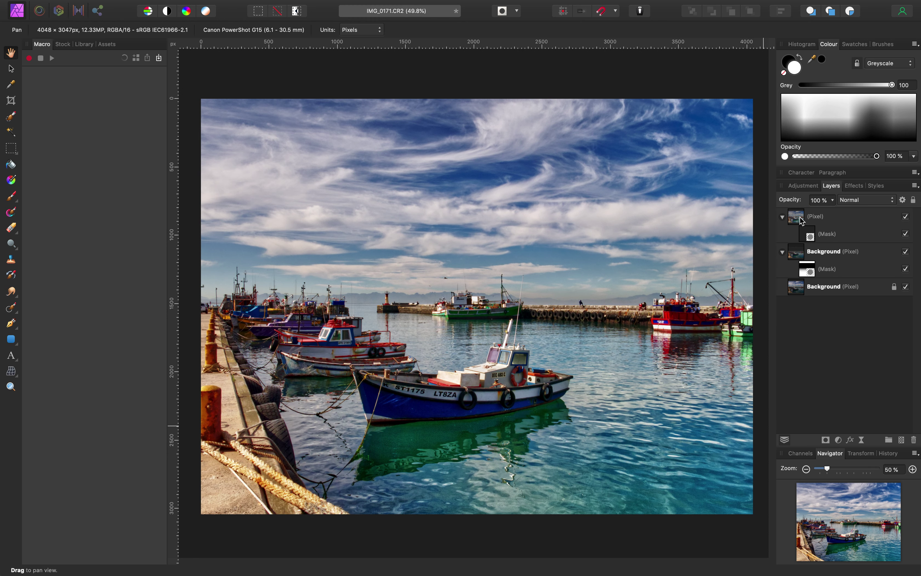
click(812, 237)
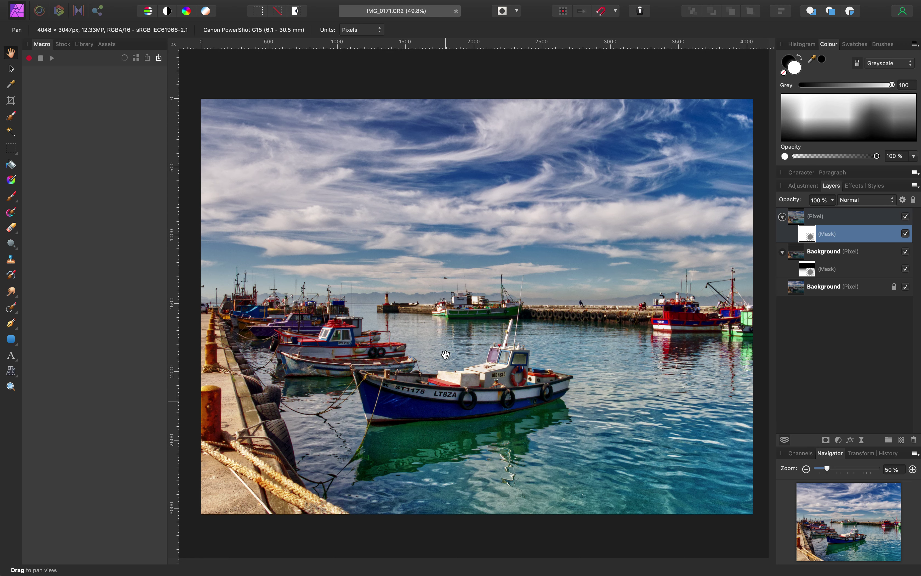
click(12, 181)
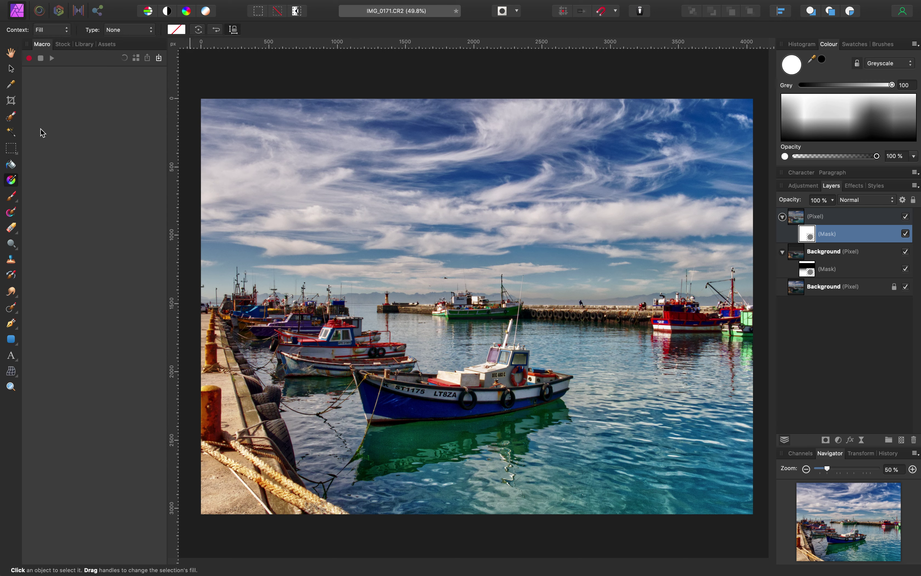
click(153, 32)
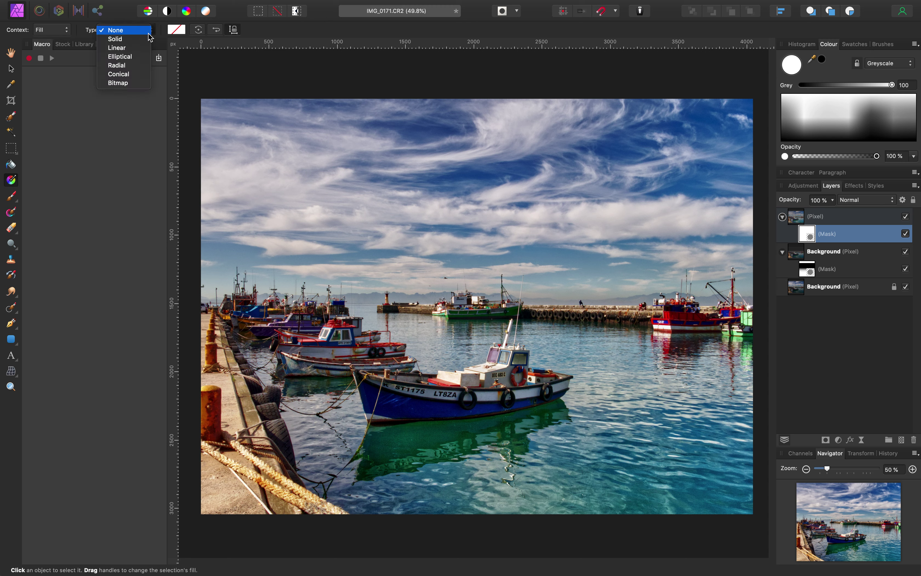
click(118, 48)
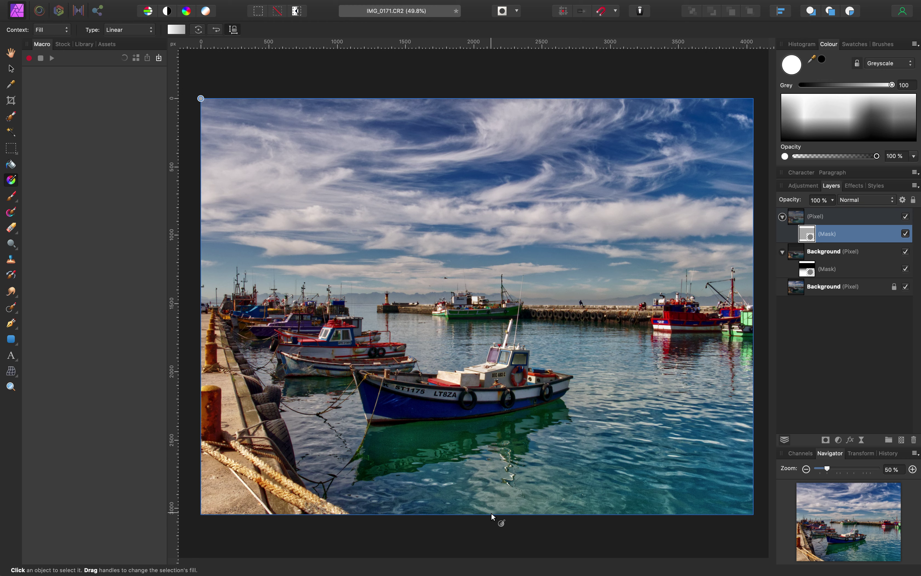
drag(491, 512, 491, 349)
drag(493, 312, 488, 277)
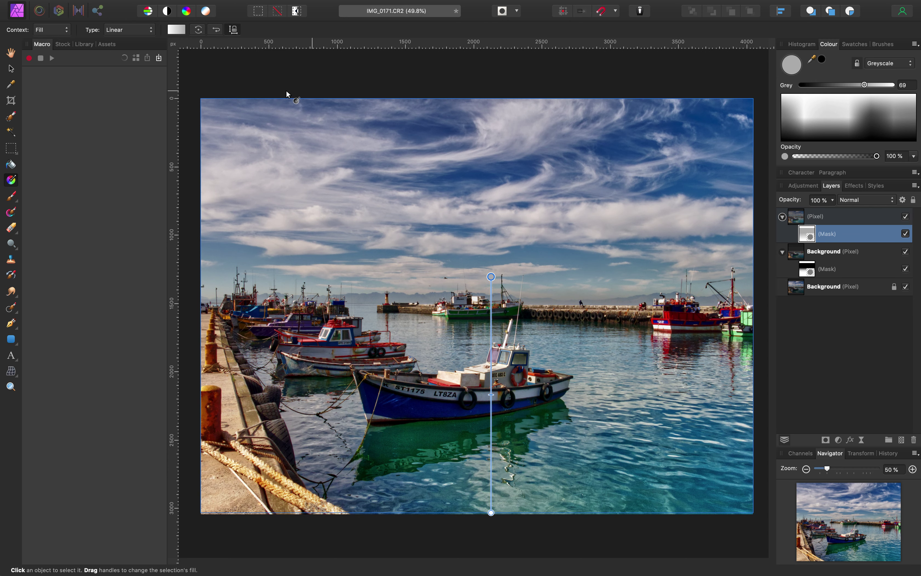
Change the horizon-end stop of the tone-mapped layer's mask gradient to black.
click(176, 29)
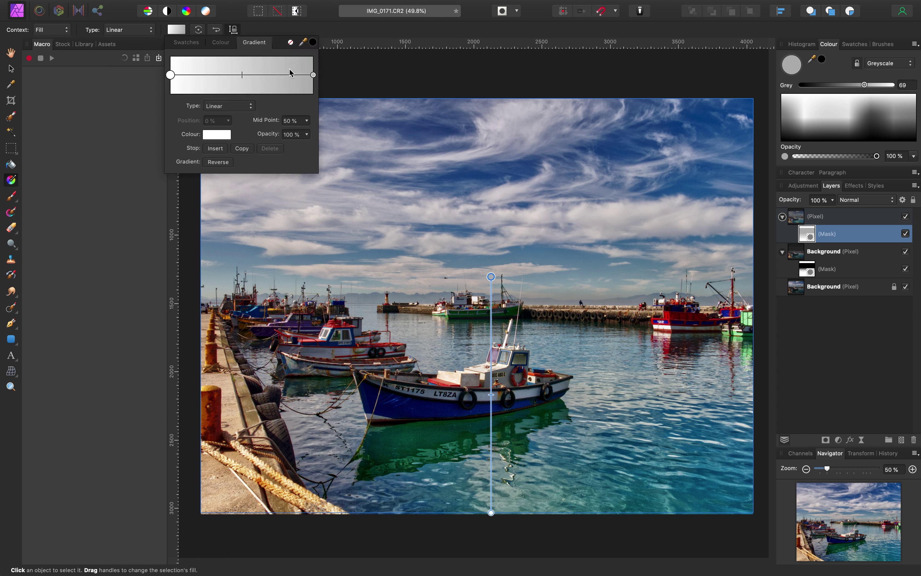
click(314, 76)
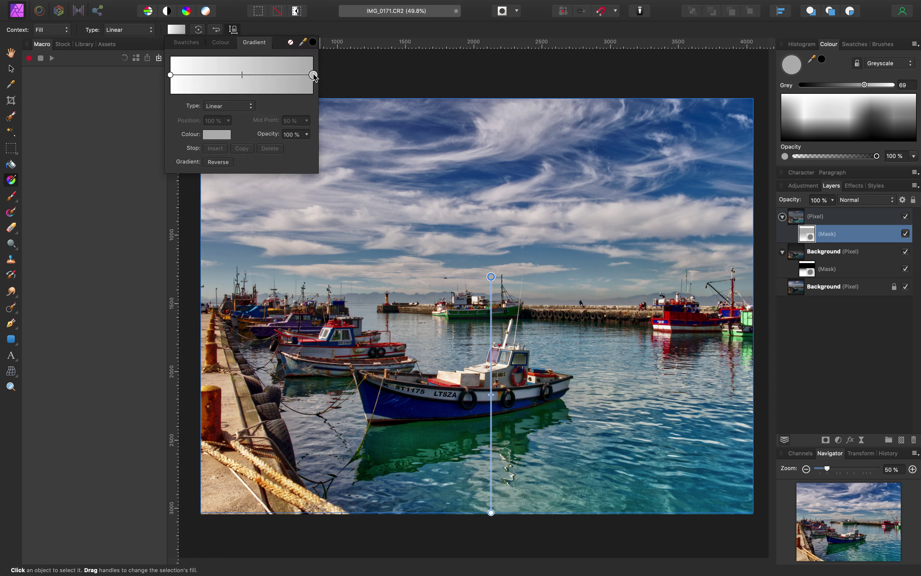
click(217, 134)
drag(244, 246, 238, 180)
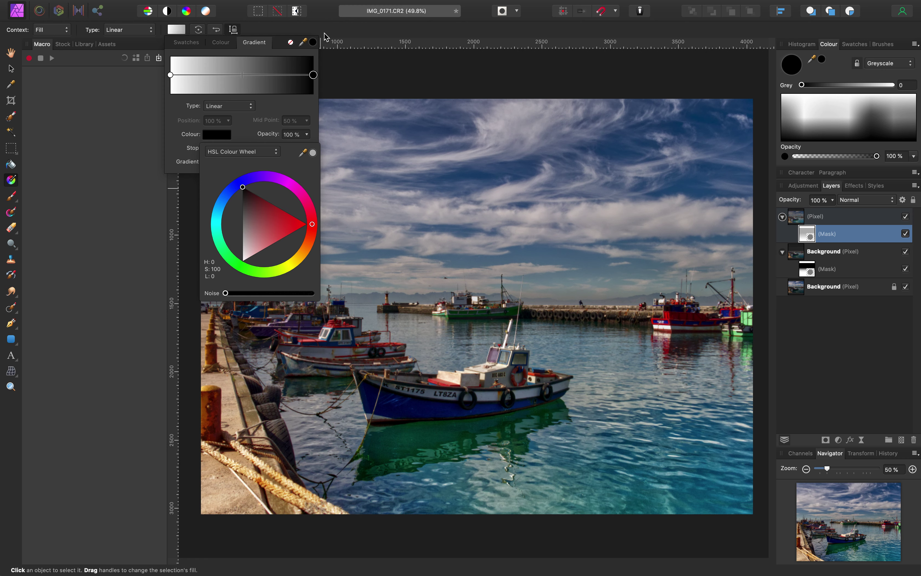
click(177, 32)
click(176, 31)
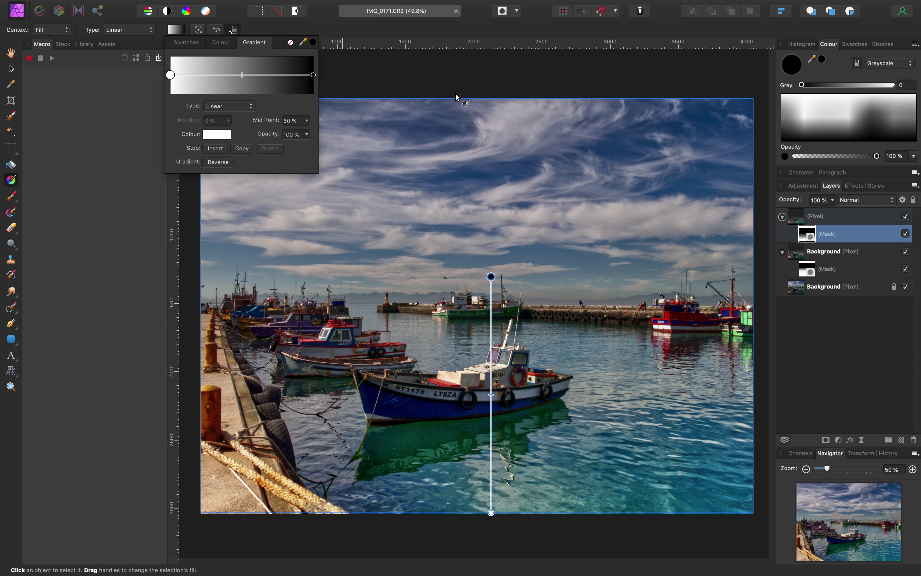
click(354, 27)
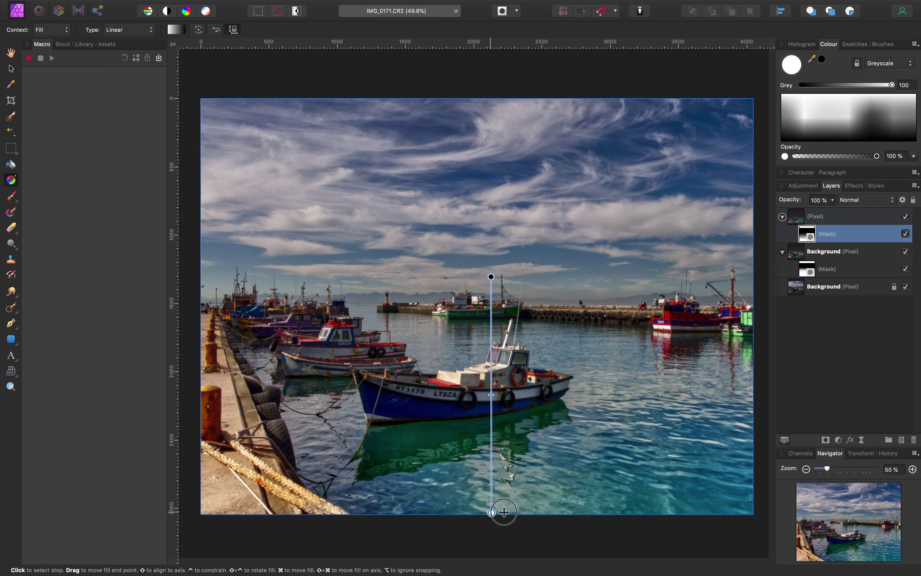
Move the white end of the tone-mapped layer's mask gradient from the photo's bottom edge up into the clouds, directly above the black stop.
drag(491, 512, 535, 261)
drag(503, 228, 479, 210)
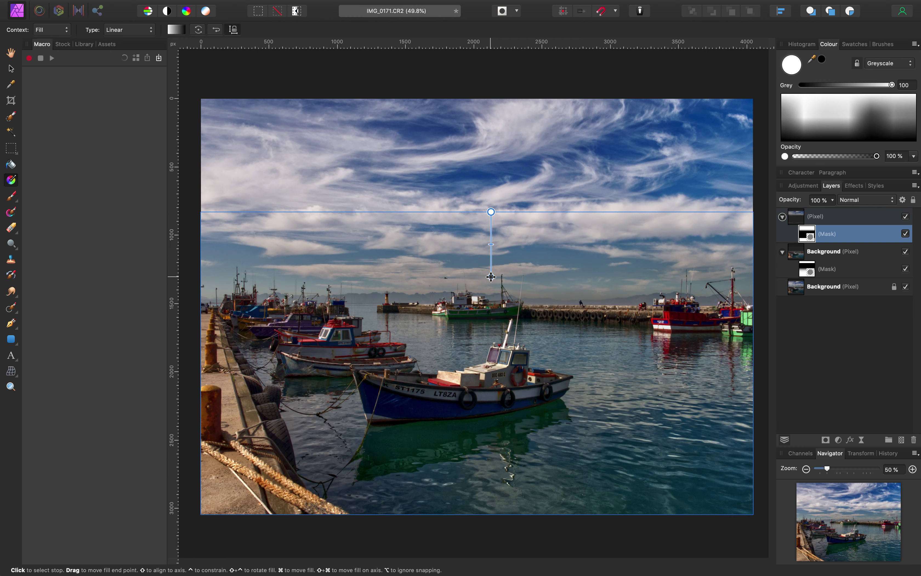
Stretch the tone-mapped layer's mask gradient from white at the horizon to black below the photo's bottom edge, shift its midpoint up, and compare the layer on and off.
drag(491, 278, 488, 522)
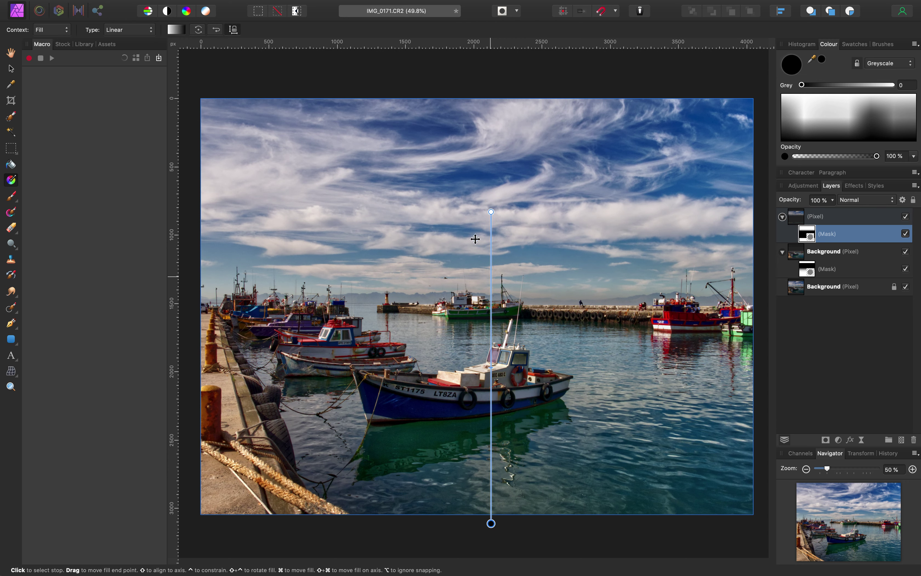
drag(494, 257, 494, 296)
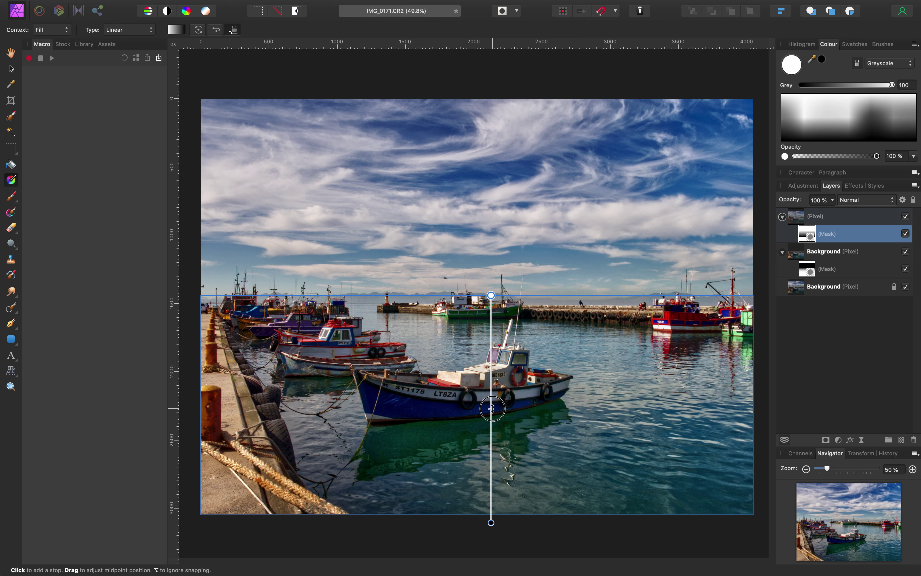
drag(492, 408, 497, 332)
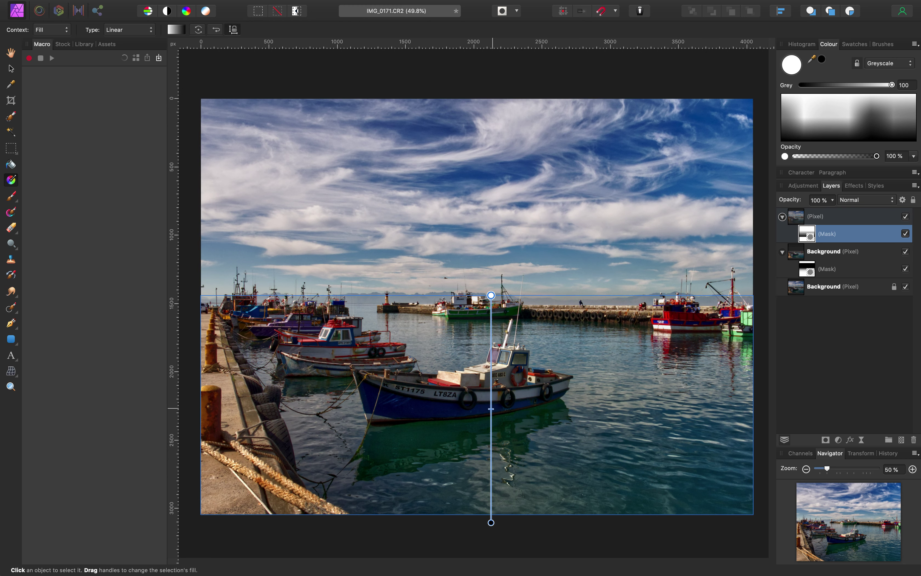
click(905, 217)
click(906, 217)
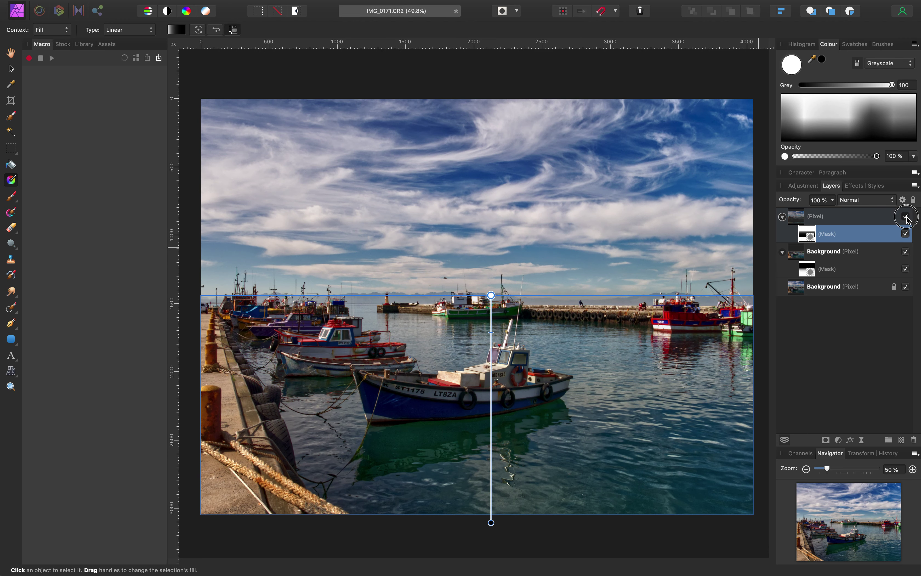
click(905, 217)
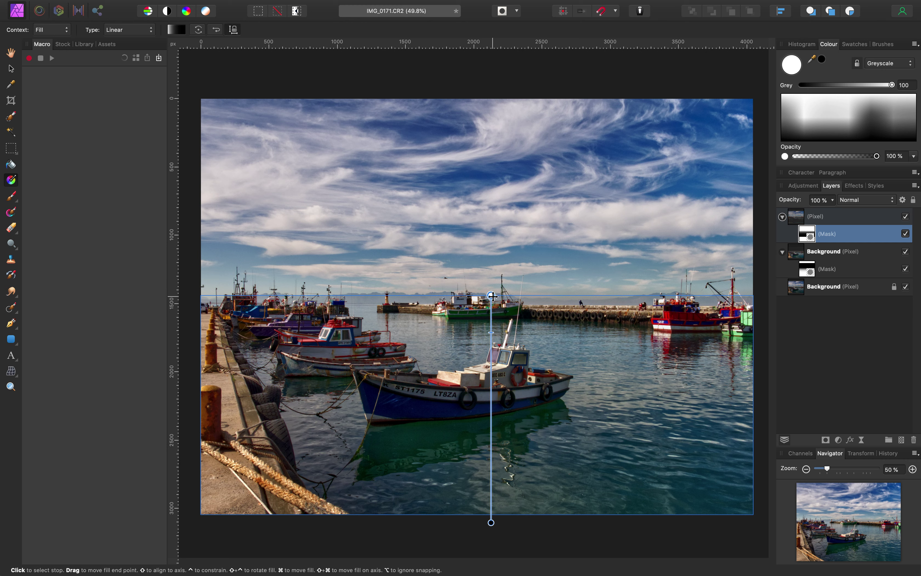
Raise the white stop of the mask gradient to just above the horizon and keep its midpoint just above the foreground boat's cabin.
drag(492, 296, 491, 281)
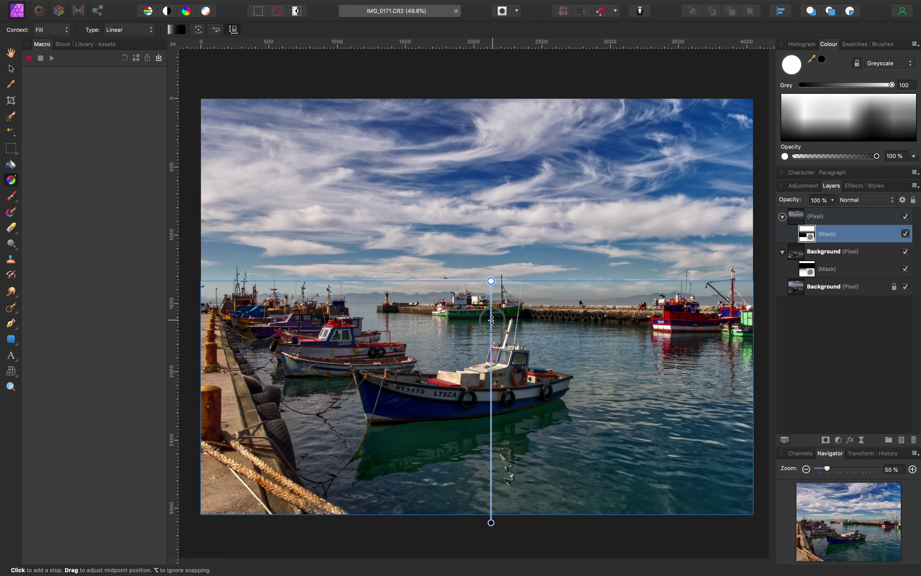
mouse_move(492, 359)
mouse_down()
mouse_move(490, 425)
mouse_move(492, 333)
mouse_up()
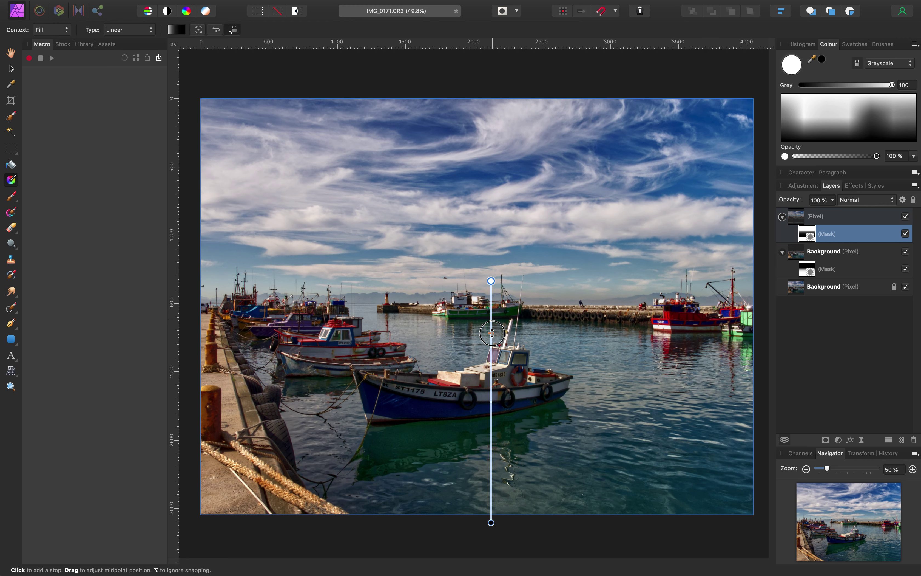
drag(492, 333, 492, 329)
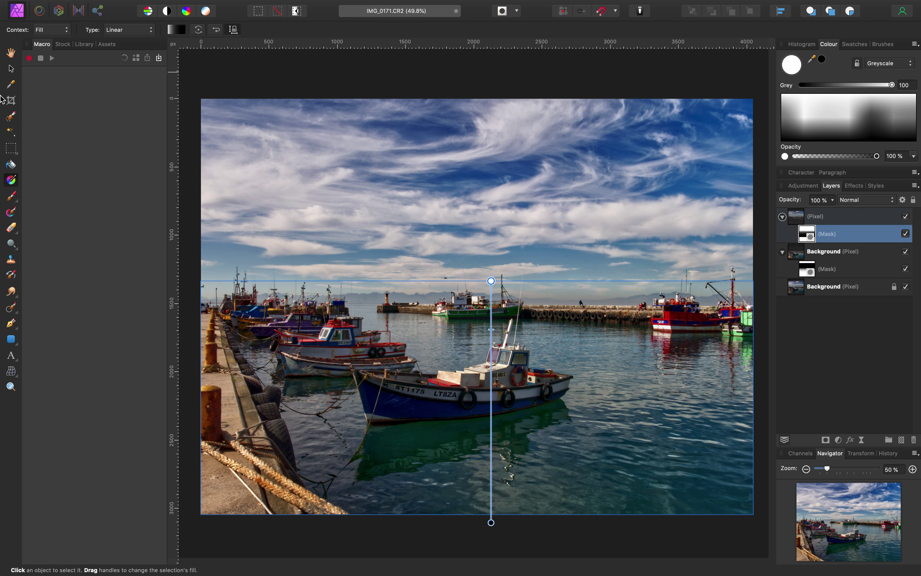
click(11, 69)
click(483, 60)
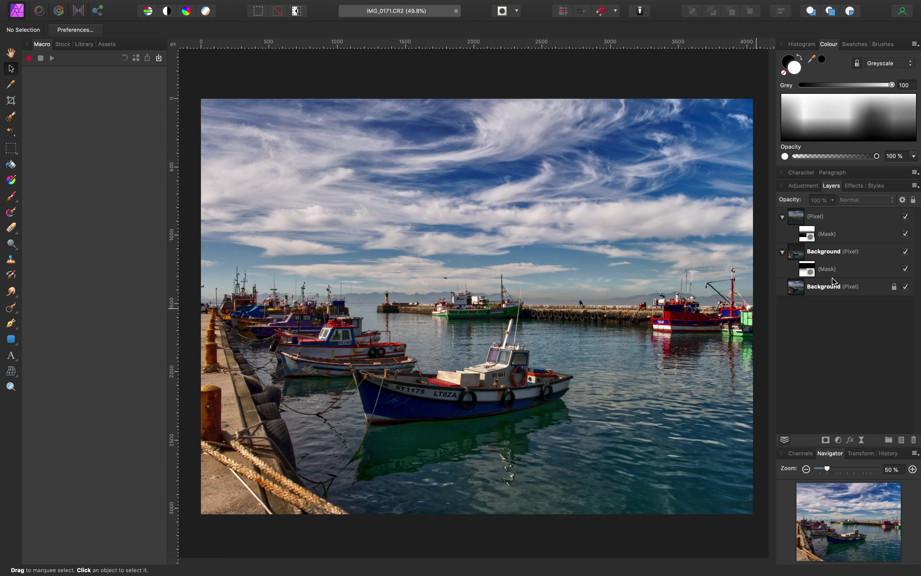
Try to paint out the seated figure on the far pier with the Inpainting Brush reduced to a width of 48.7 px.
key(super+equal)
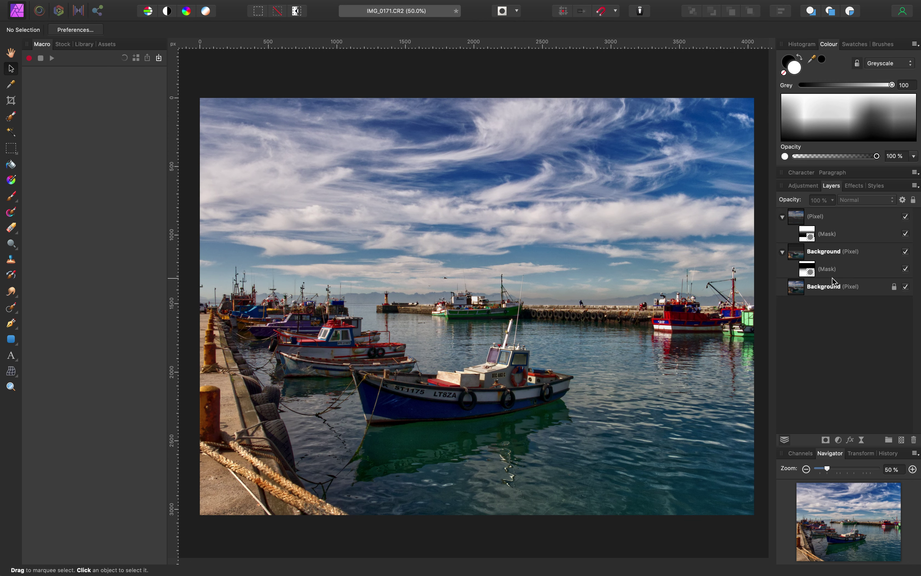
key(super+1)
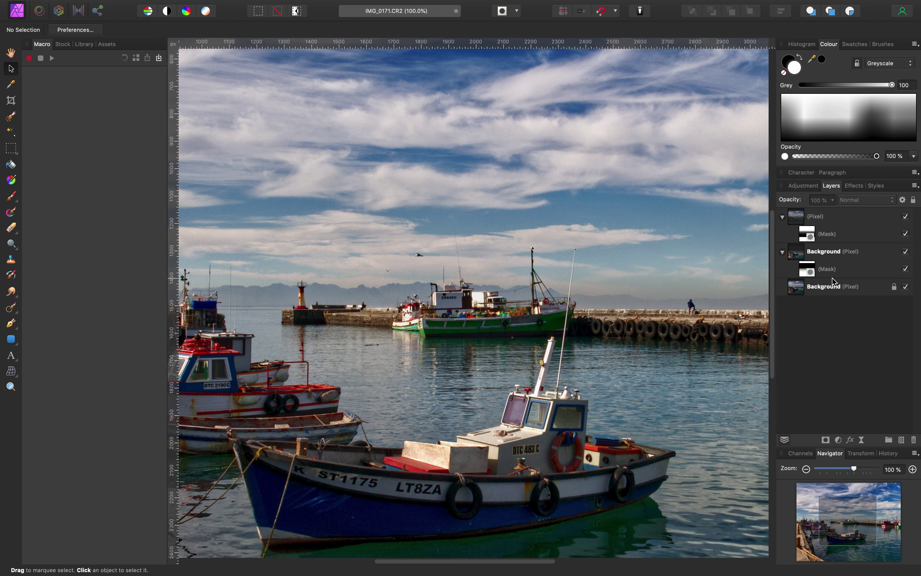
key(super+equal)
key(space)
drag(632, 335, 231, 317)
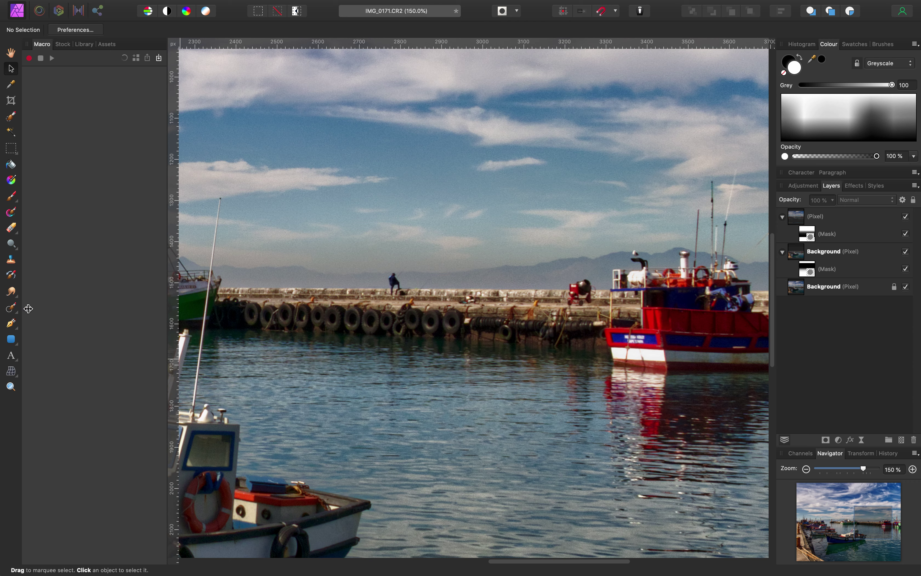
click(10, 307)
key(bracketleft)
key(bracketleft)
key(bracketleft)
key(bracketleft)
key(bracketleft)
key(bracketleft)
key(bracketleft)
key(bracketleft)
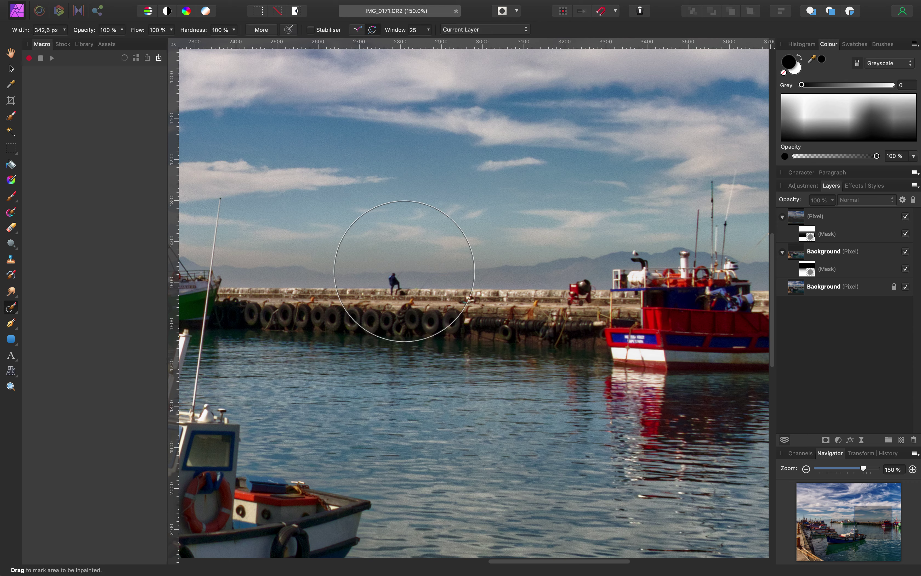
key(bracketleft)
key(bracketleft)
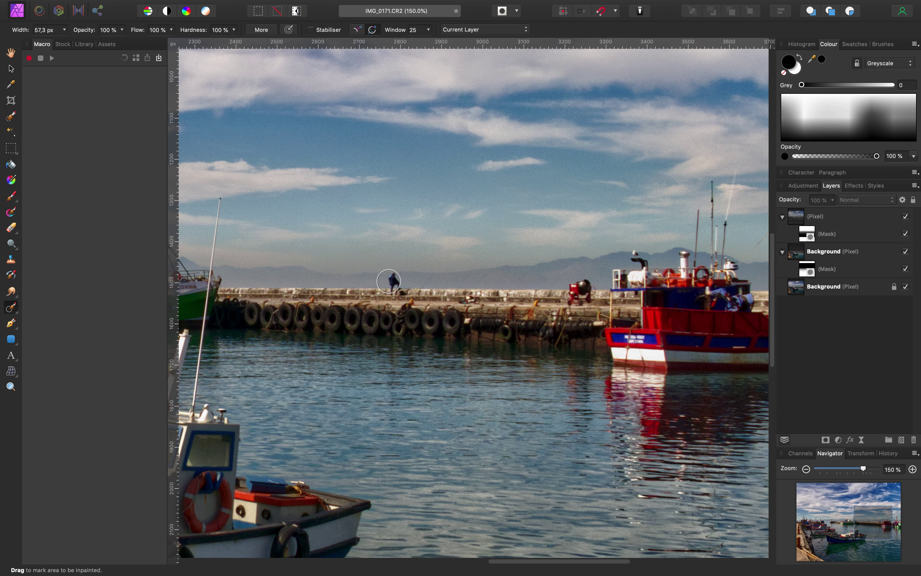
drag(394, 279, 398, 289)
Deselect all layers and merge everything visible into a new pixel layer above the layer stack.
click(801, 221)
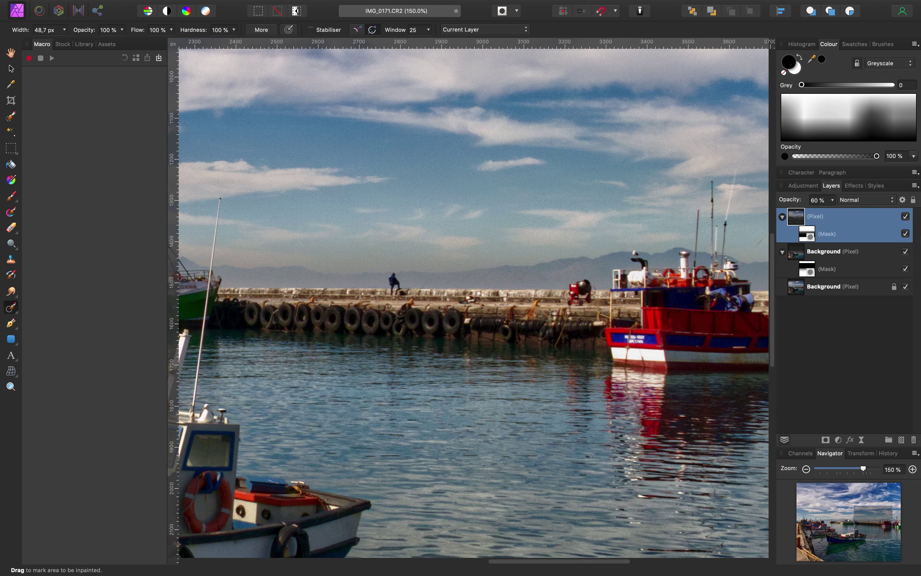
key(super+shift+d)
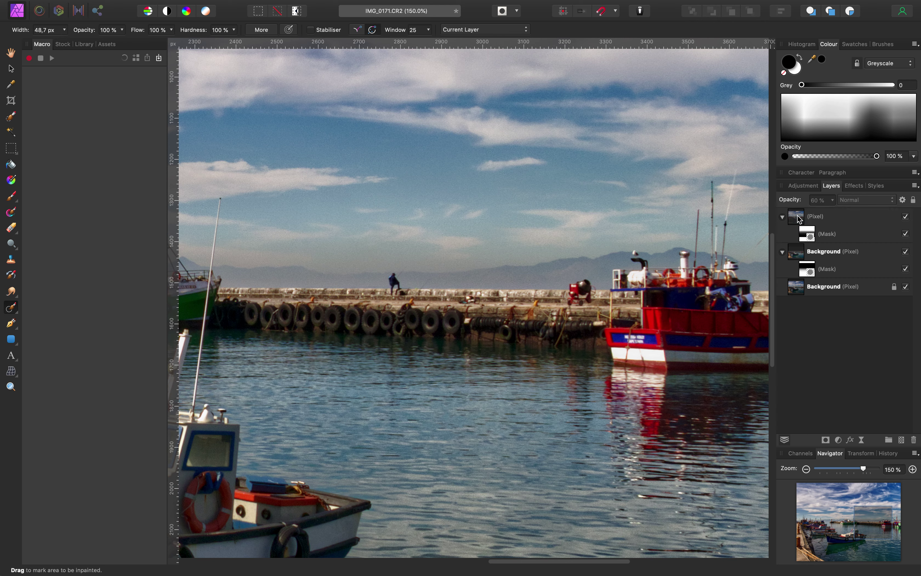
mouse_move(261, 4)
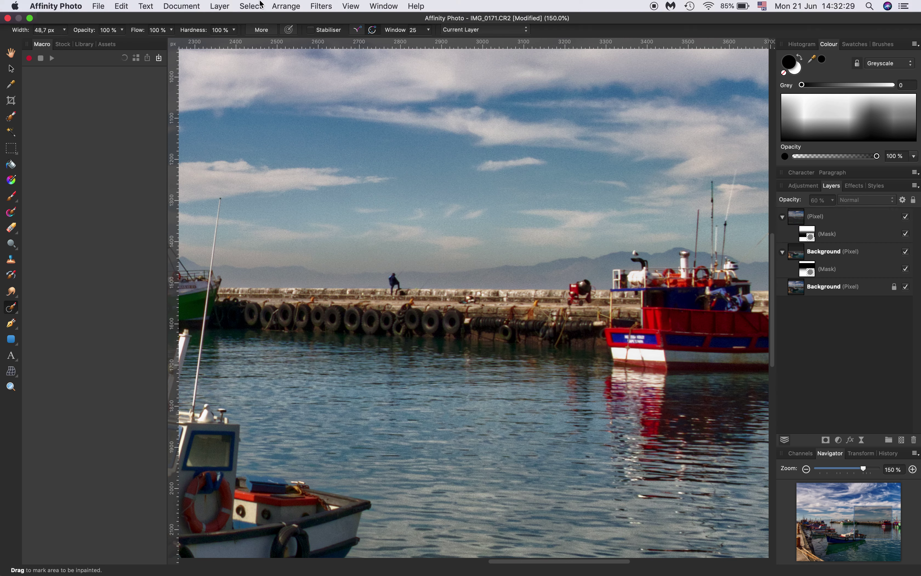
click(221, 6)
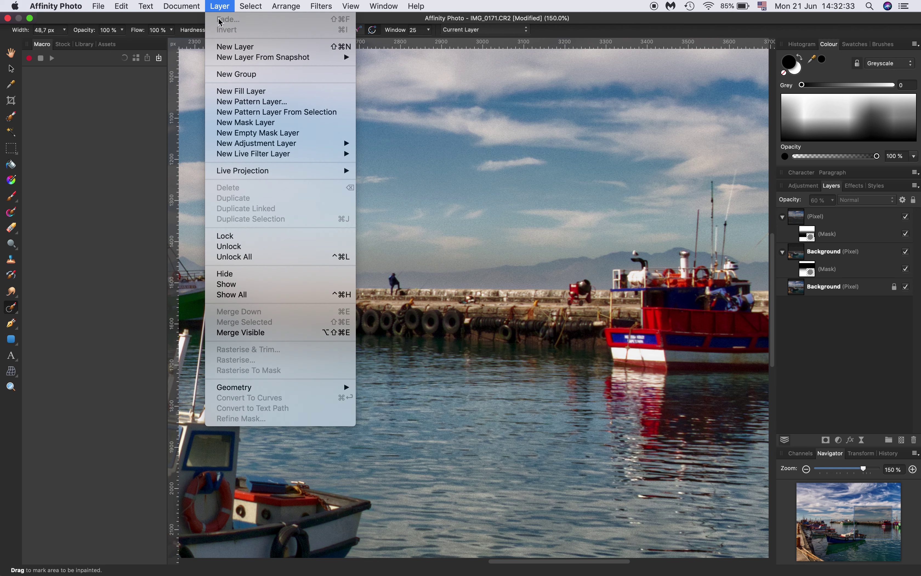
click(233, 332)
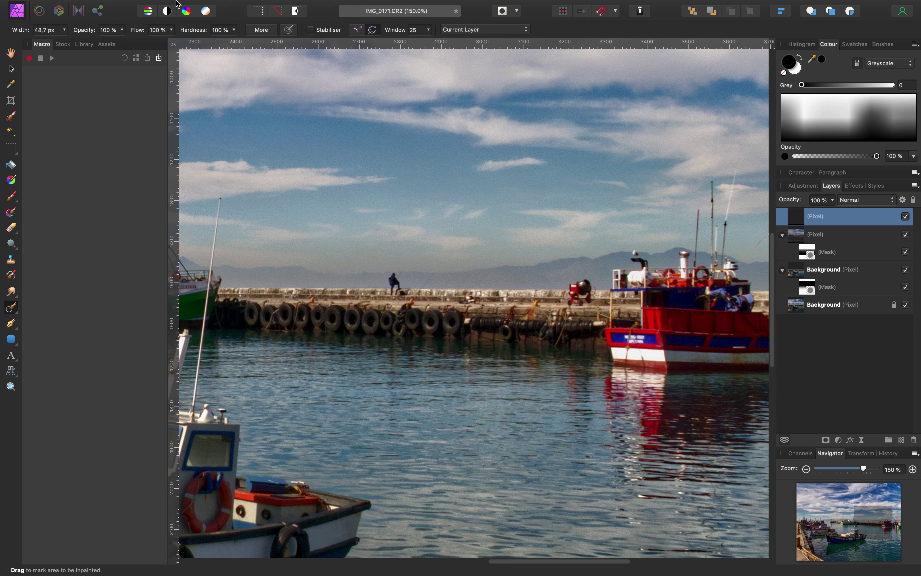
Save the document as Fishing Village Boats.afphoto in the Desktop folder.
mouse_move(162, 5)
click(99, 6)
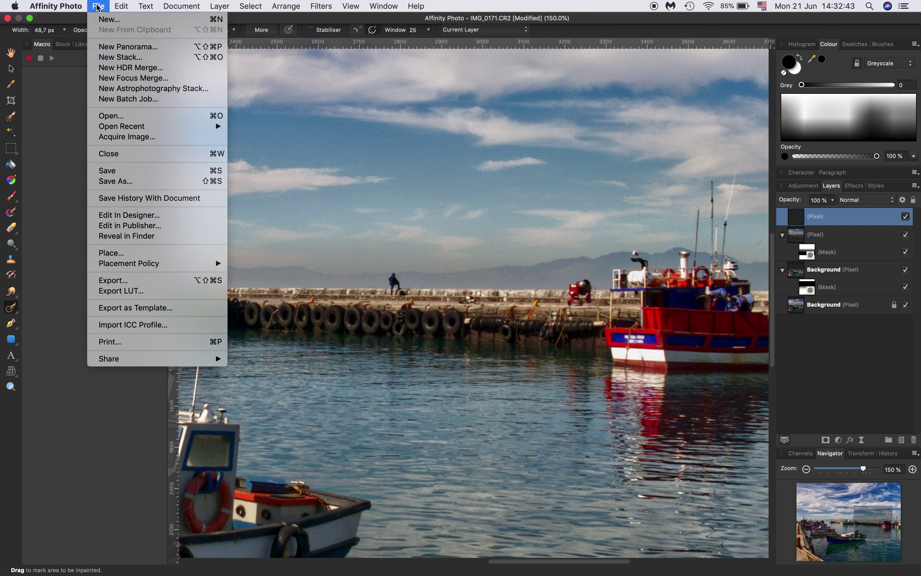
click(116, 183)
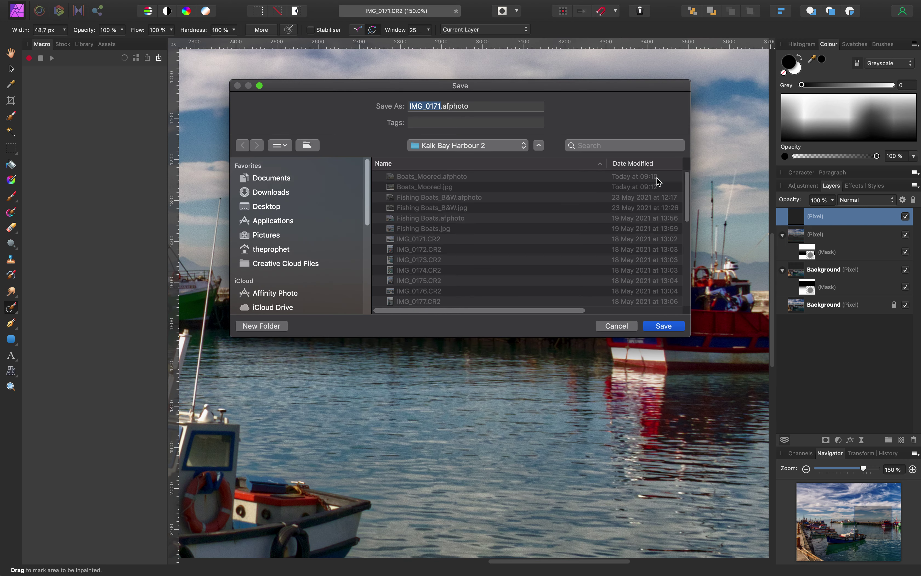
click(265, 207)
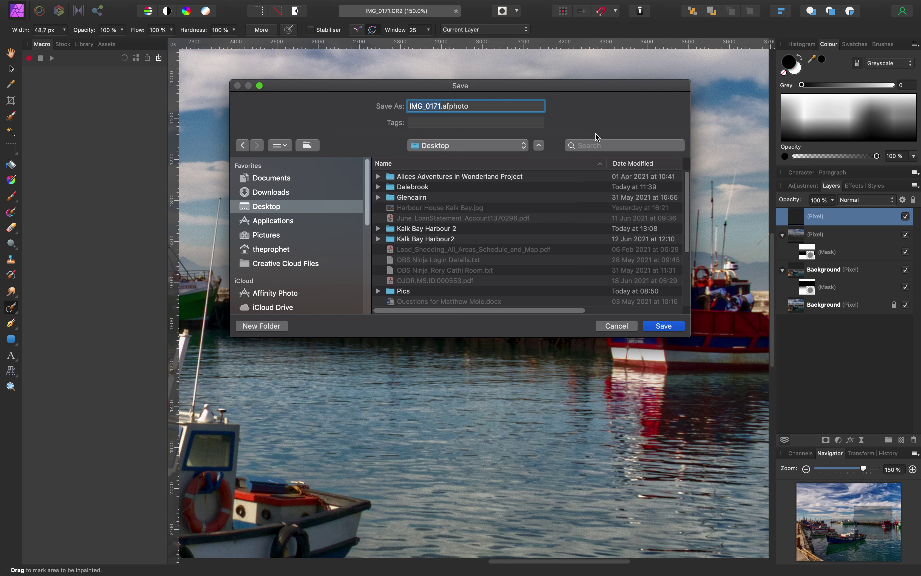
text(Fishing Village Boats)
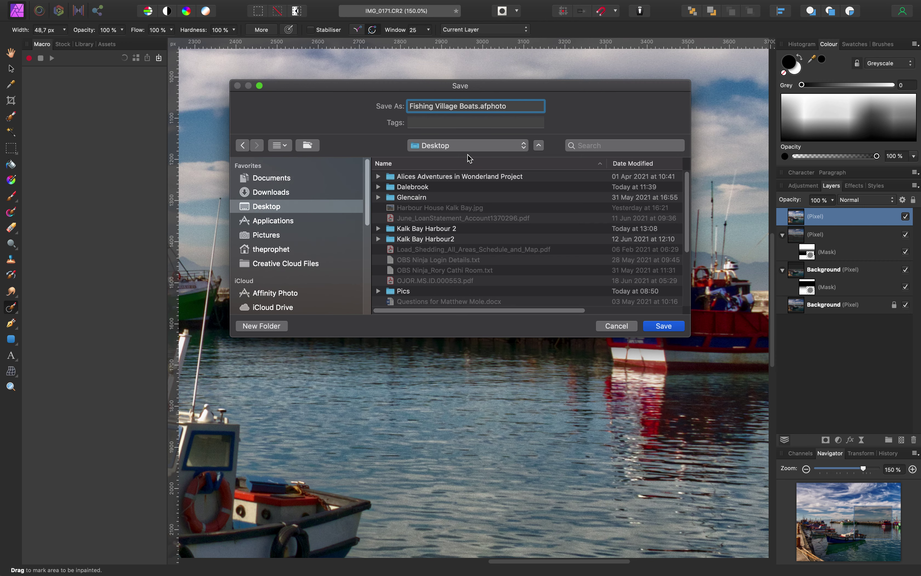
click(667, 328)
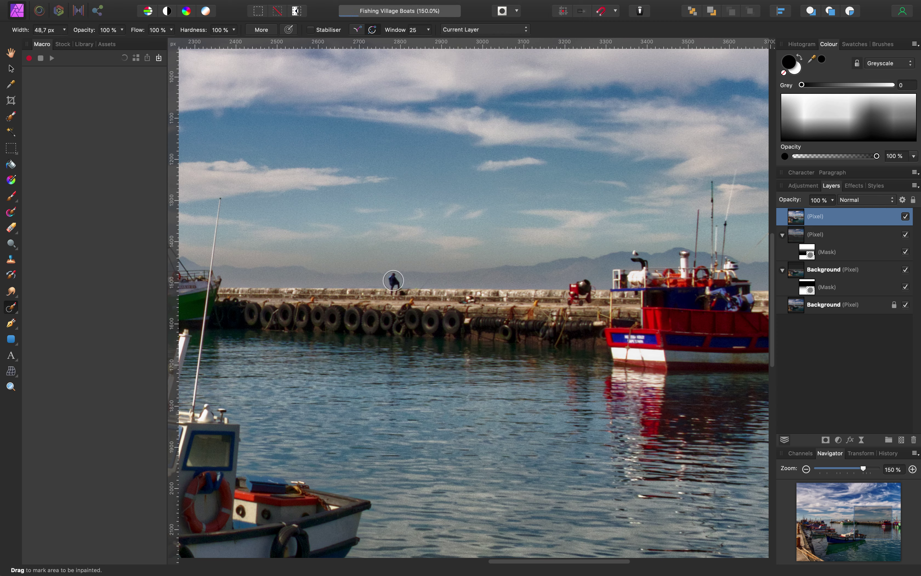
Inpaint the seated figure on the far pier, and a small spot on the pier wall beside it with a smaller brush.
drag(393, 282, 395, 287)
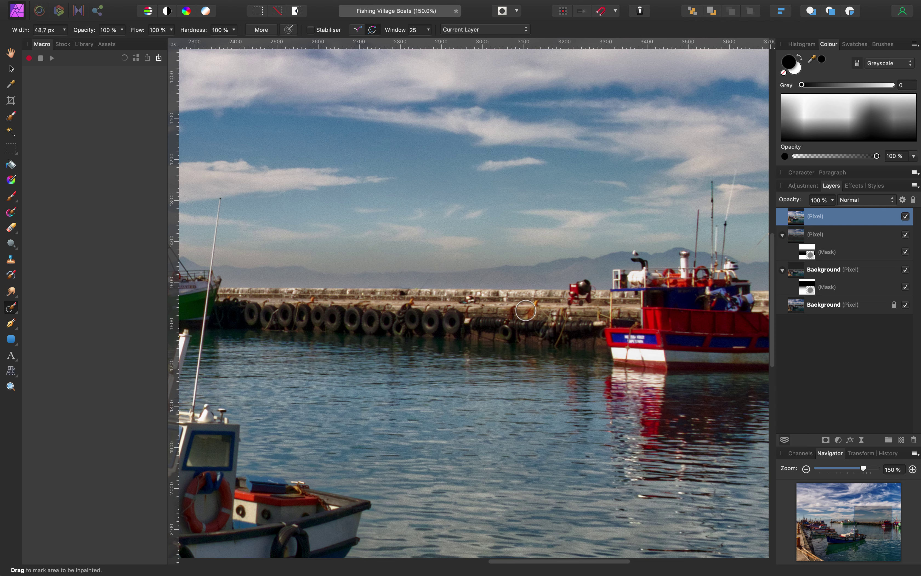
key(bracketleft)
key(bracketleft)
key(bracketleft)
drag(430, 280, 420, 288)
Try to inpaint the red cement mixer on the pier with the brush enlarged to 42.5 px, and undo the stroke.
key(bracketright)
key(bracketright)
key(bracketright)
key(bracketright)
key(bracketright)
mouse_move(584, 285)
mouse_down()
mouse_move(576, 304)
mouse_move(570, 298)
mouse_up()
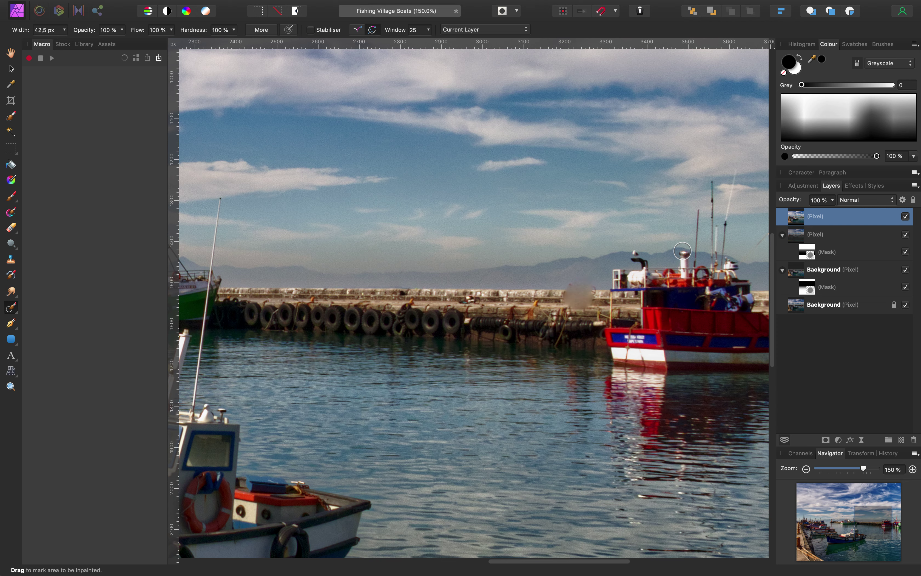
key(super+z)
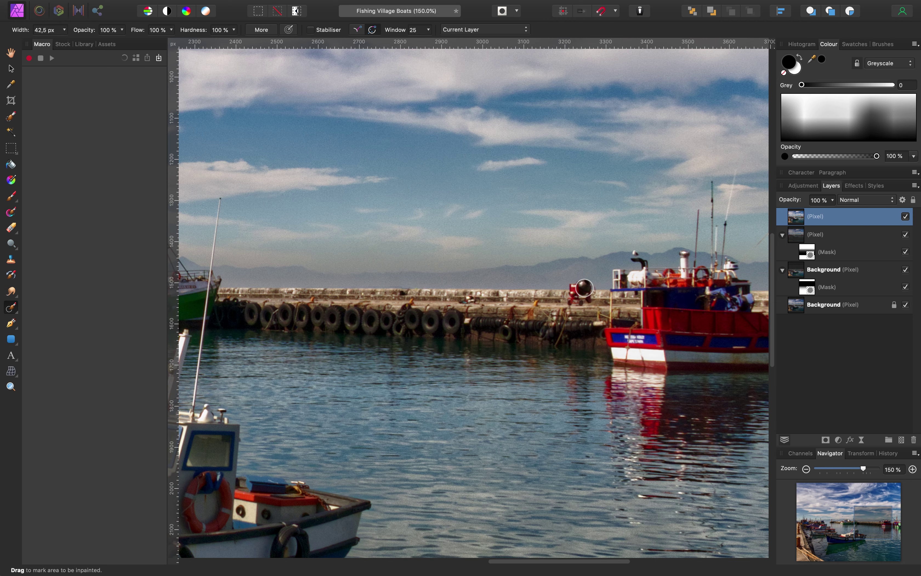
Inpaint the red cement mixer on the pier beside the red boat, using a 22.2 px brush at 300 % zoom.
key(super+plus)
key(super+plus)
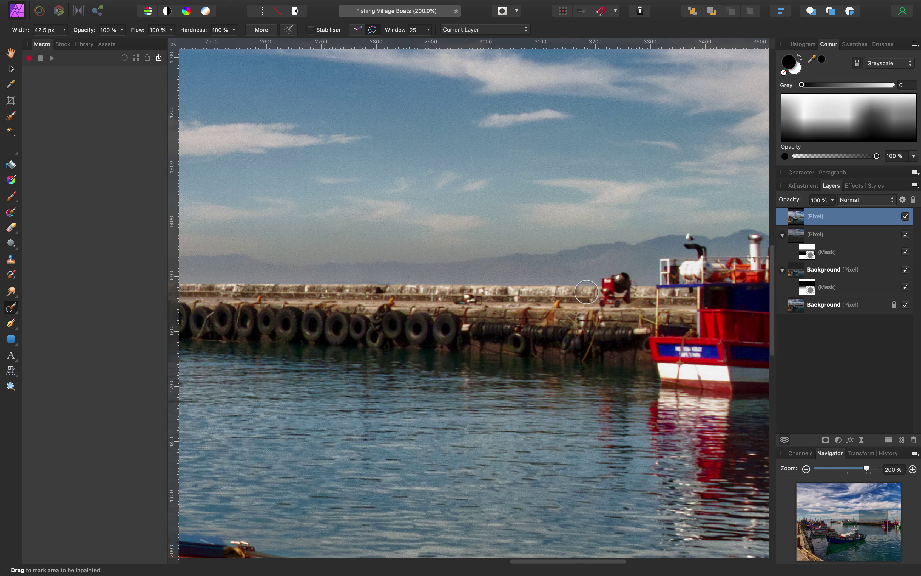
key(space)
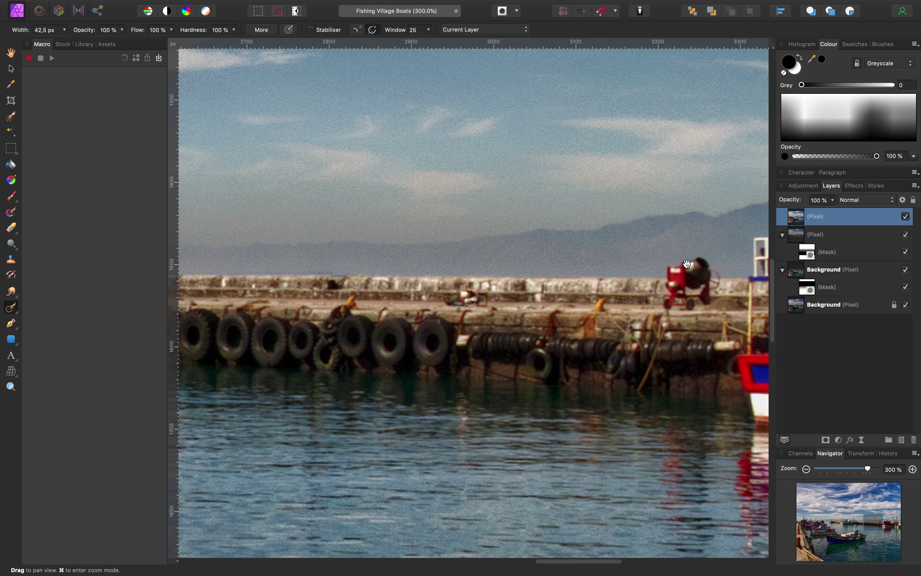
mouse_move(678, 322)
mouse_down()
mouse_move(469, 309)
mouse_move(428, 337)
mouse_up()
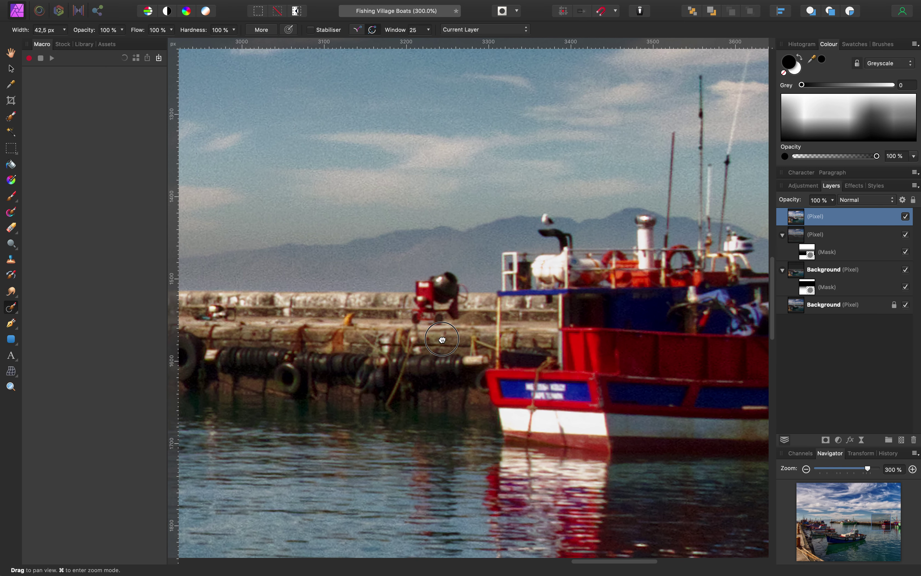
key(bracketleft)
key(bracketleft)
key(bracketleft)
key(bracketleft)
mouse_move(442, 278)
mouse_down()
mouse_move(419, 289)
mouse_move(417, 316)
mouse_move(438, 317)
mouse_move(432, 298)
mouse_move(451, 285)
mouse_move(465, 292)
mouse_move(447, 297)
mouse_move(454, 317)
mouse_move(427, 320)
mouse_up()
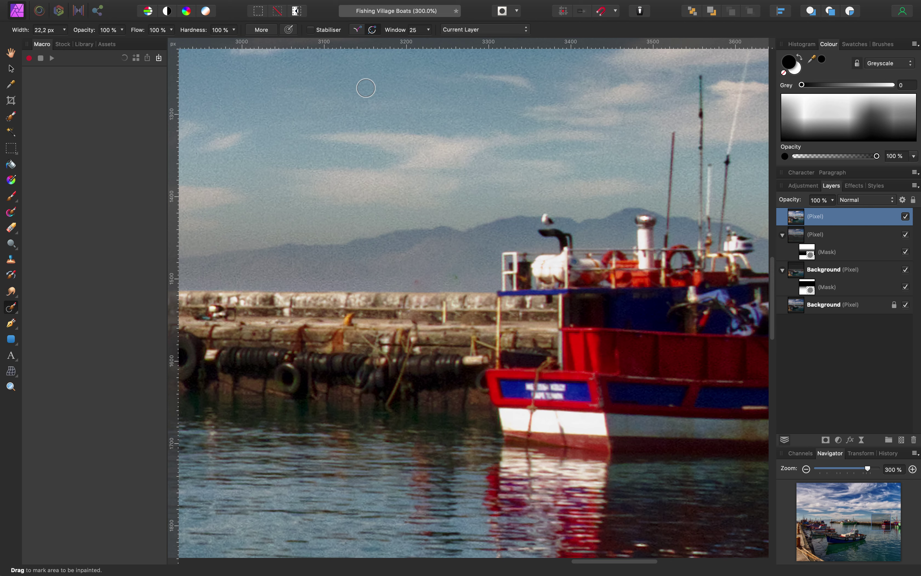
Inpaint the two figures standing on the far pier beside the lighthouse, using an 11.6 px brush.
key(super+0)
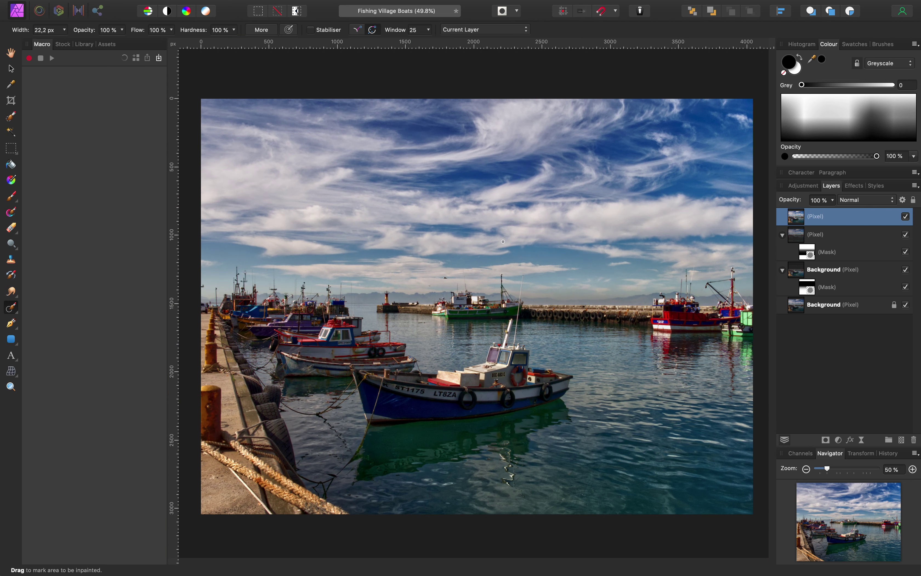
scroll(502, 242, up, 2)
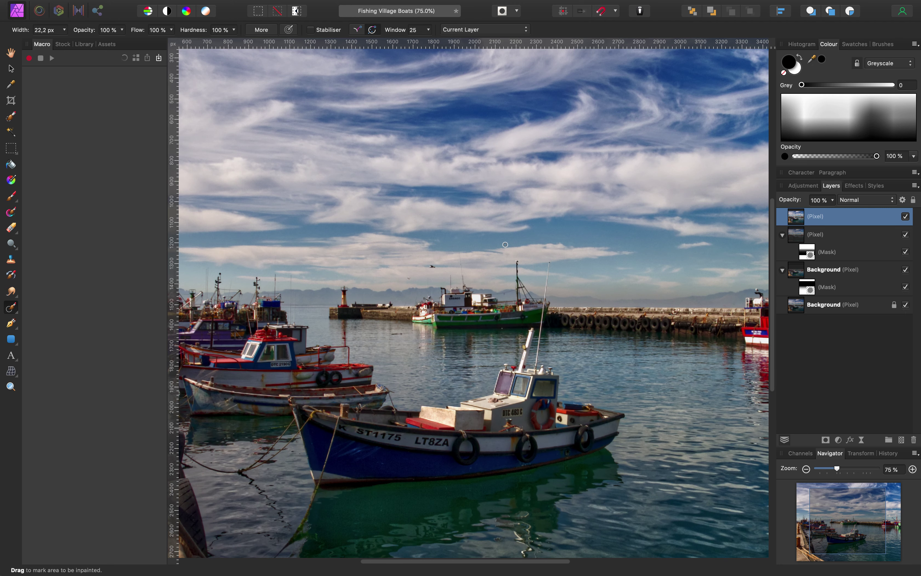
scroll(505, 245, up, 4)
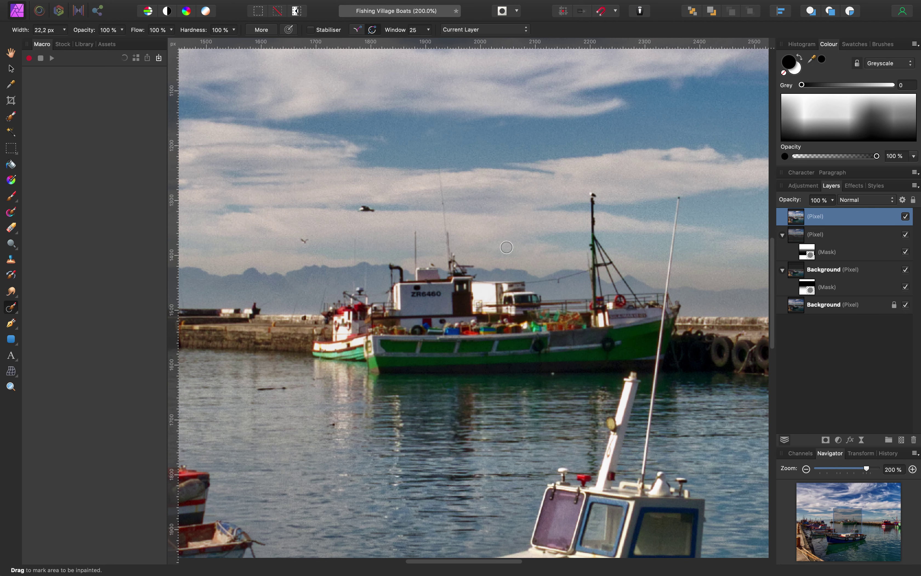
drag(243, 296, 451, 299)
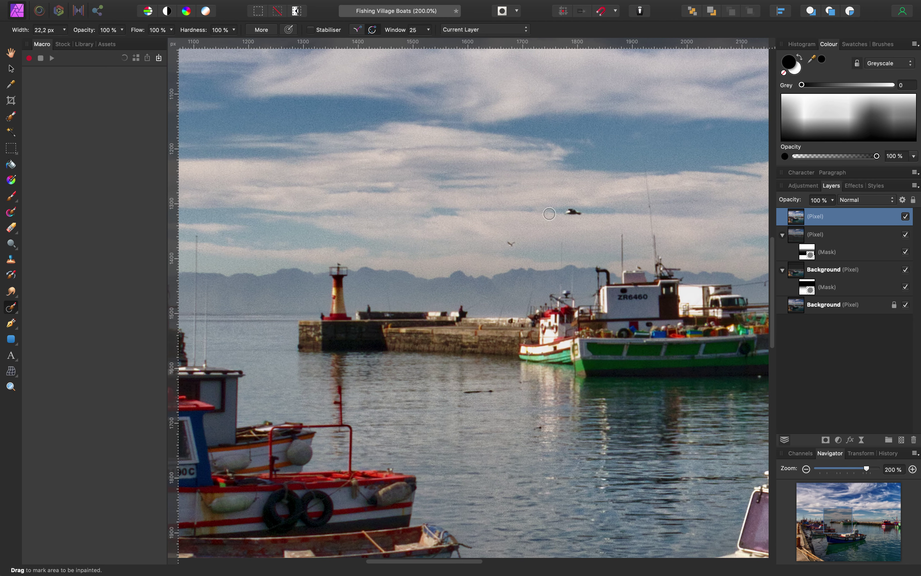
key(super+equal)
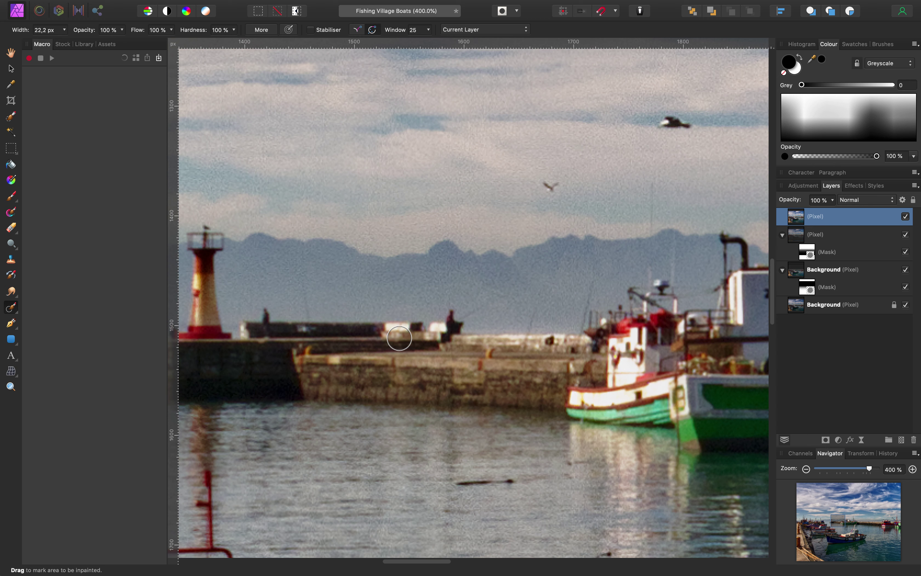
key(bracketleft)
key(bracketleft)
key(bracketleft)
drag(450, 315, 462, 316)
drag(266, 310, 266, 315)
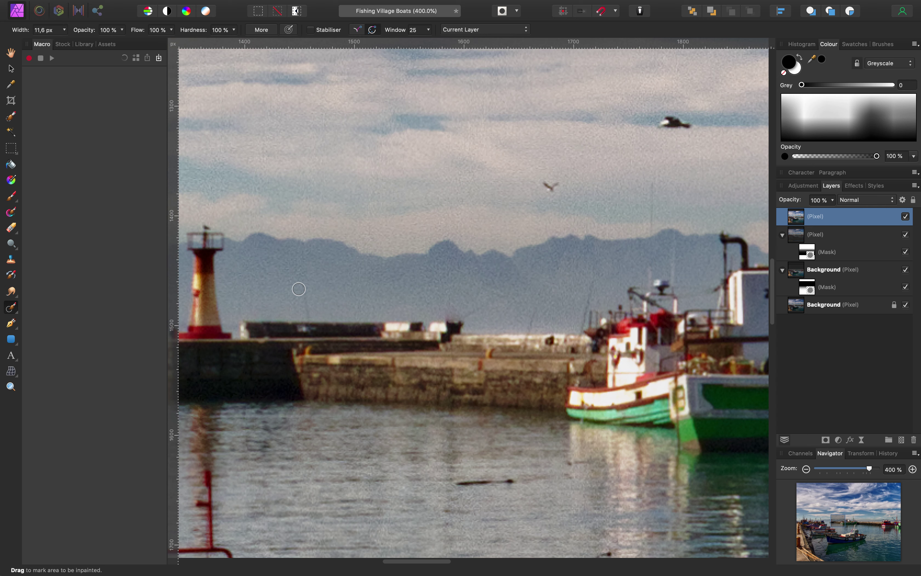
Inpaint the thin fishing rods rising above the far pier, from the lighthouse to the small red and green boat.
drag(302, 292, 308, 318)
drag(492, 303, 462, 316)
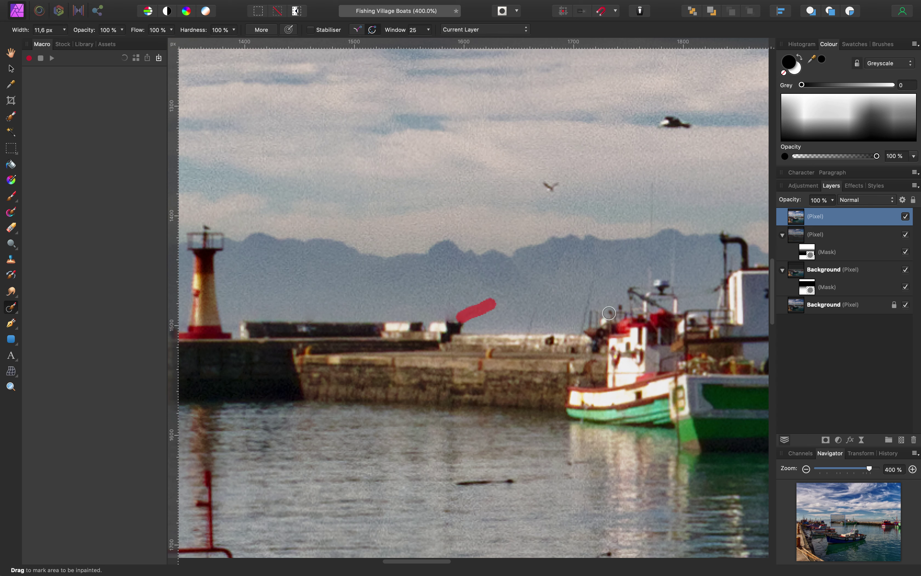
drag(537, 306, 528, 332)
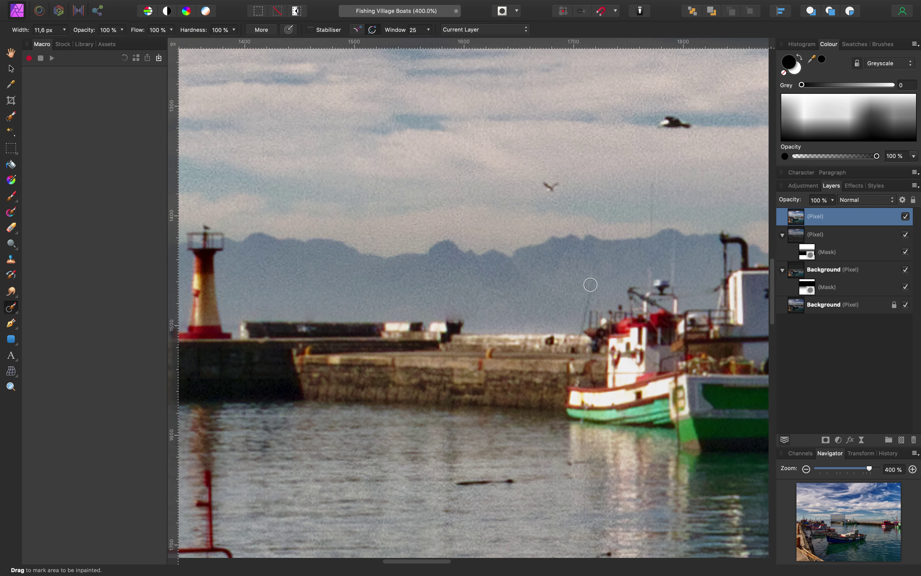
drag(591, 285, 579, 326)
Inpaint the lamp fragment at the photo's left edge and the vehicle at the quay's far end with a 40.8 px brush, and save the document.
key(super+0)
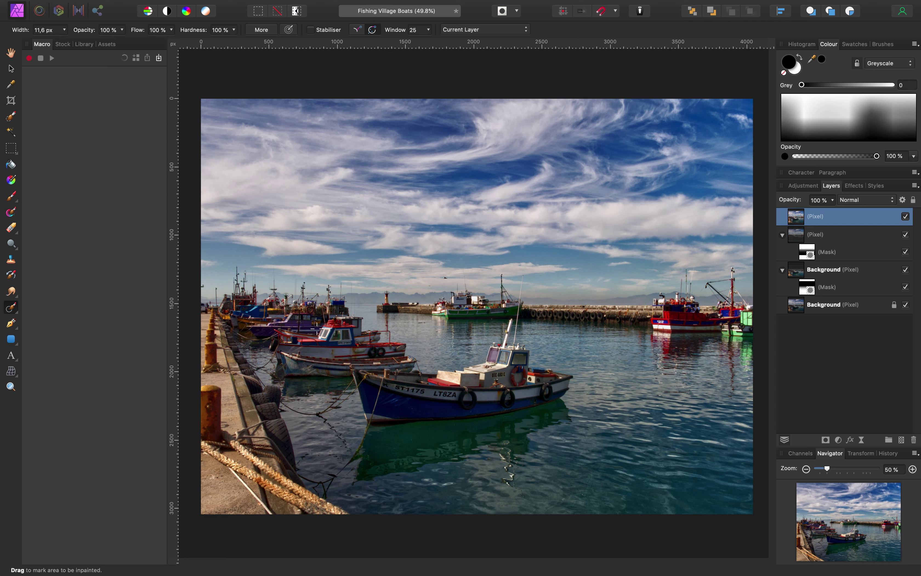
key(super+1)
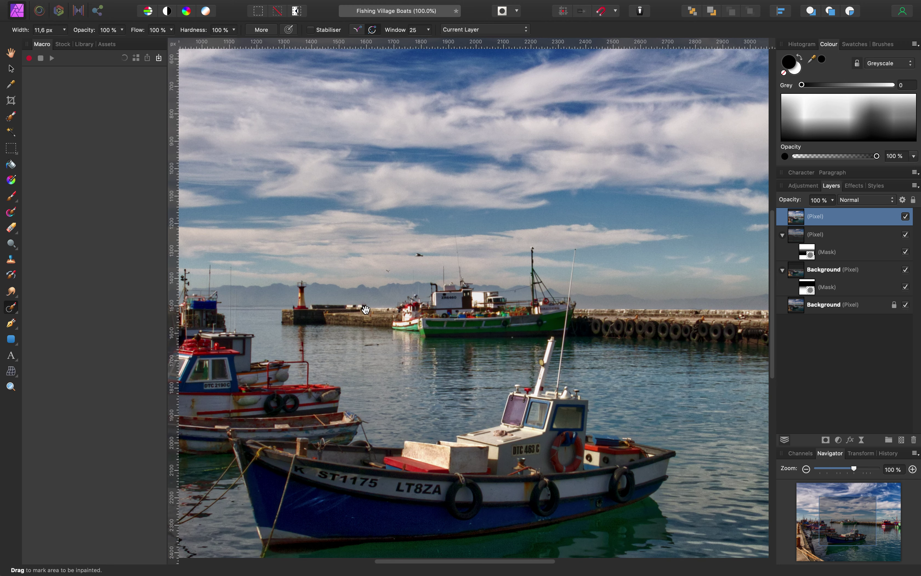
drag(366, 309, 611, 274)
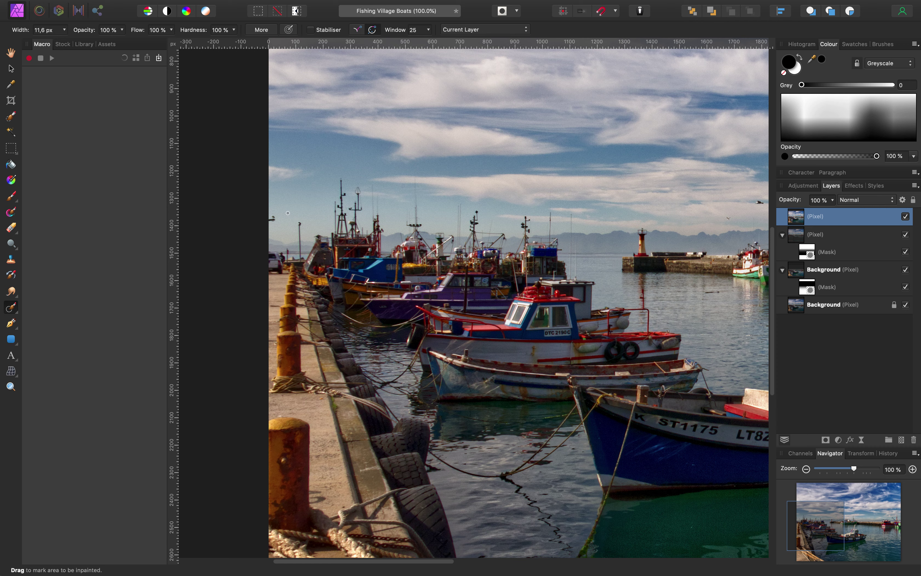
key(bracketright)
key(bracketright)
drag(273, 218, 268, 218)
mouse_move(276, 269)
mouse_down()
mouse_move(271, 261)
mouse_move(280, 253)
mouse_up()
key(super+0)
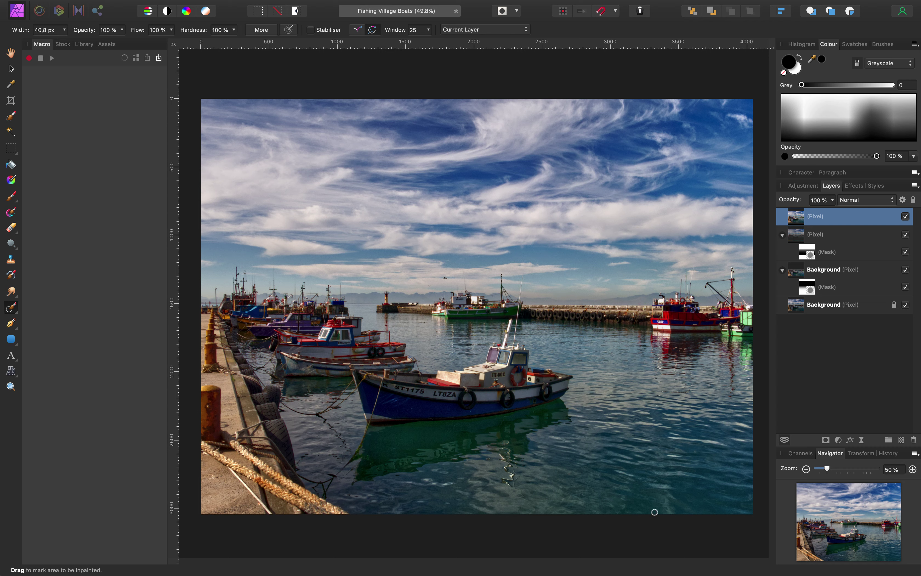
key(super+s)
Resize the document to 1200 px wide with locked proportions and Bicubic resampling.
mouse_move(154, 7)
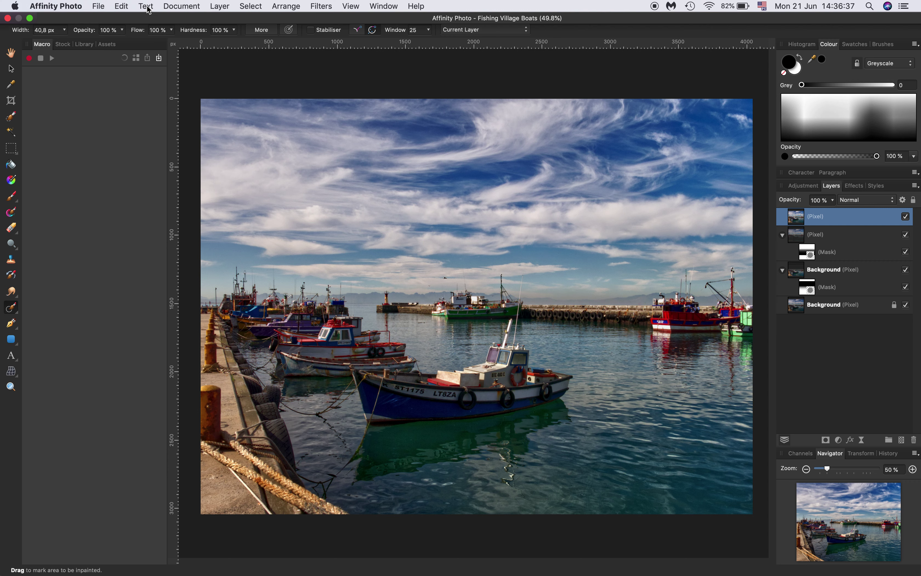
click(177, 7)
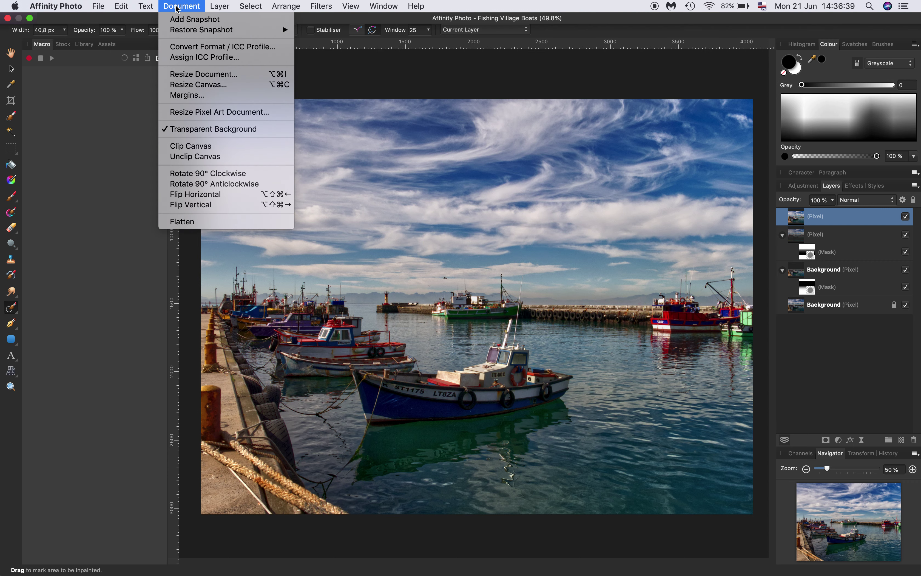
click(204, 75)
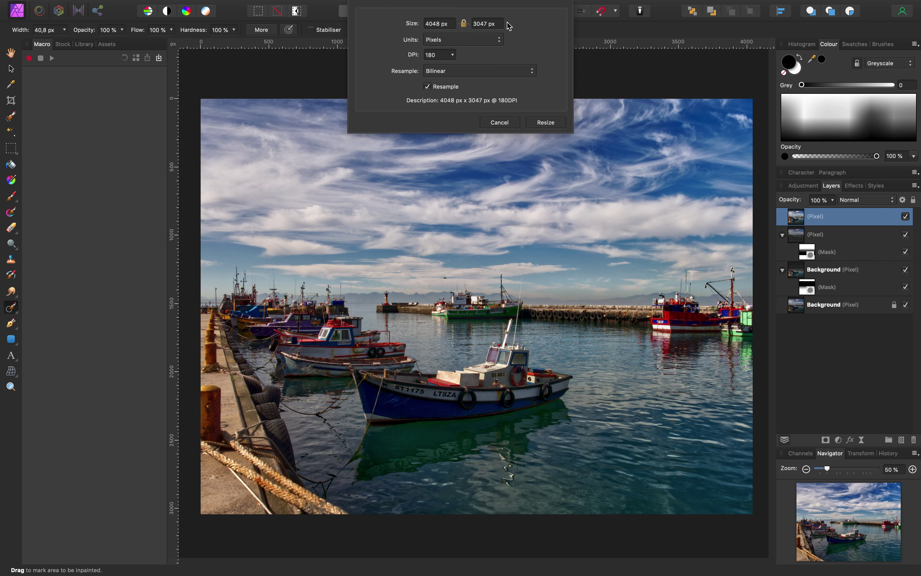
double_click(429, 24)
text(1200)
click(534, 75)
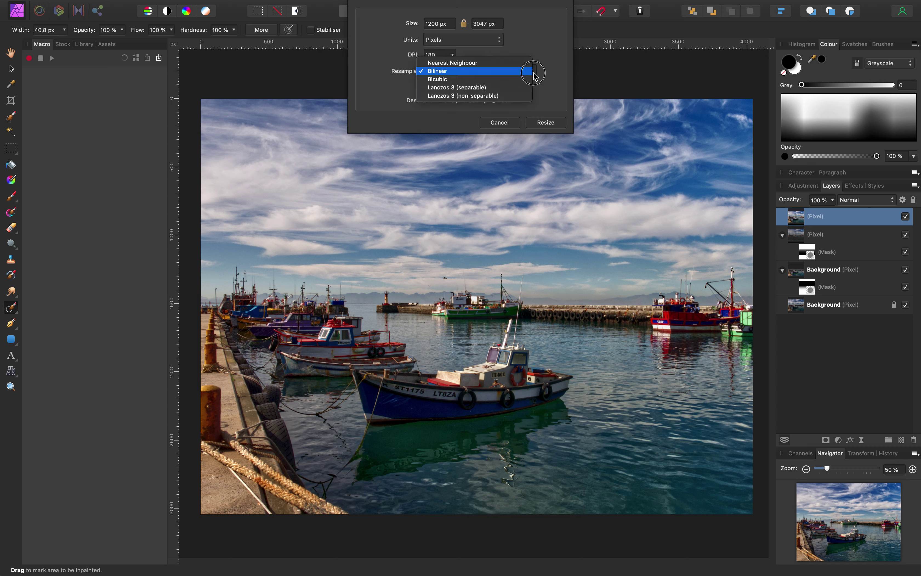
click(441, 80)
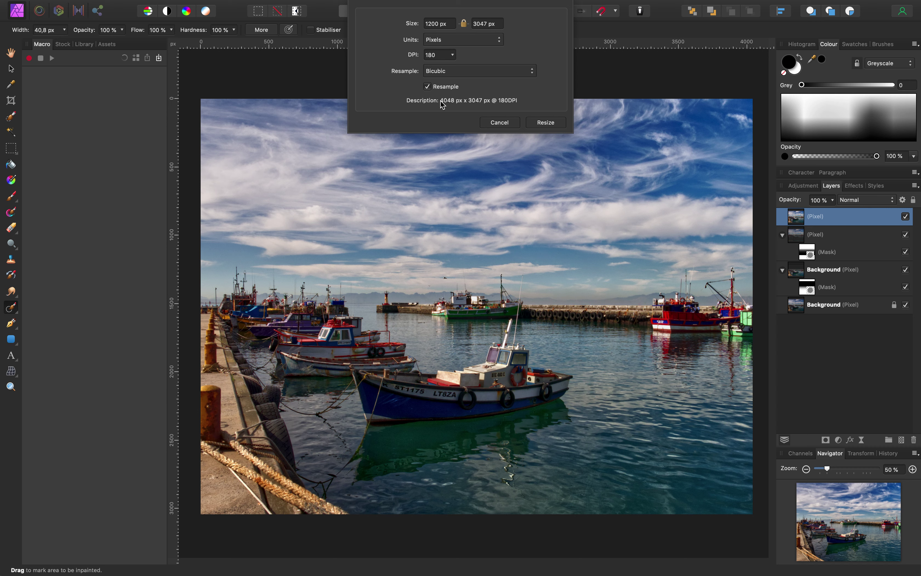
click(533, 72)
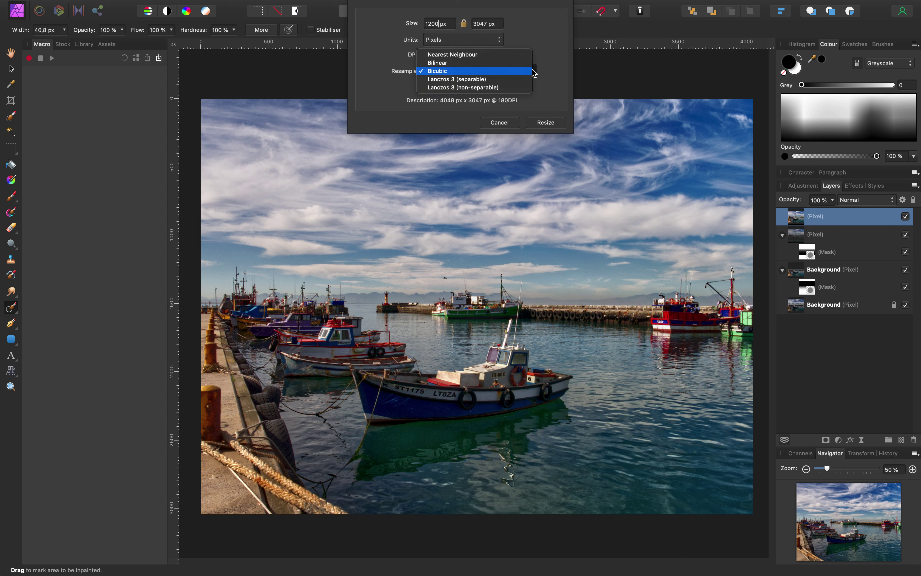
click(549, 25)
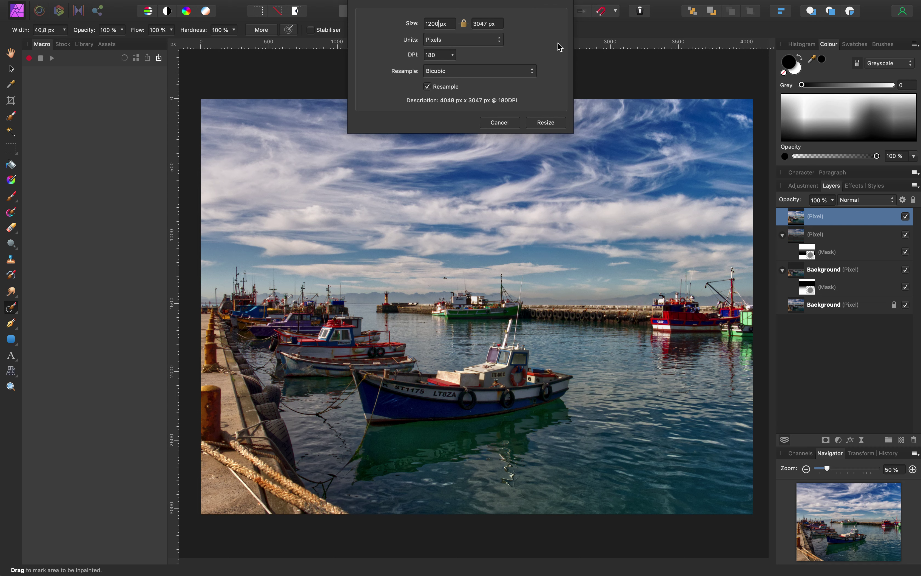
click(548, 122)
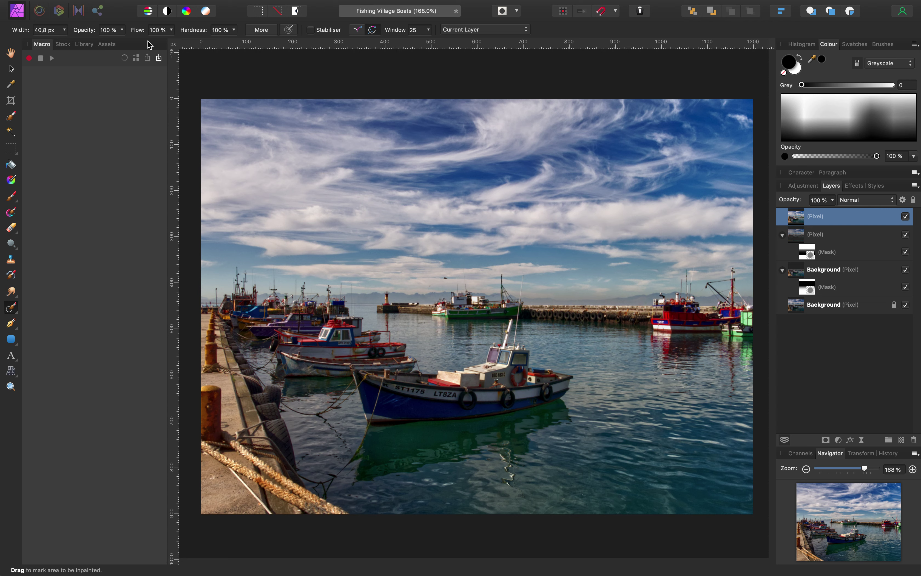
Add the photographer's name as about 21 pt artistic text in the AquilineTwo font on the water in the photo's lower right.
click(11, 356)
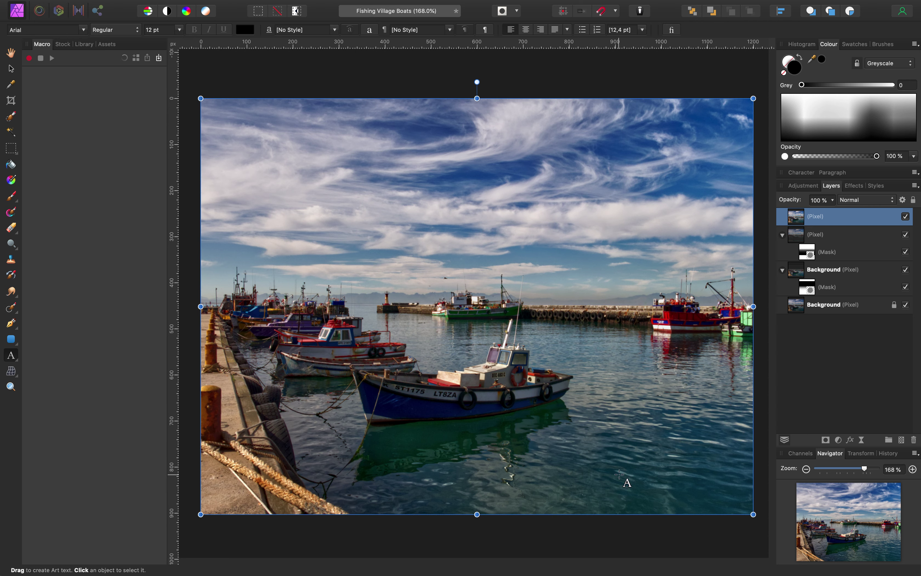
click(83, 30)
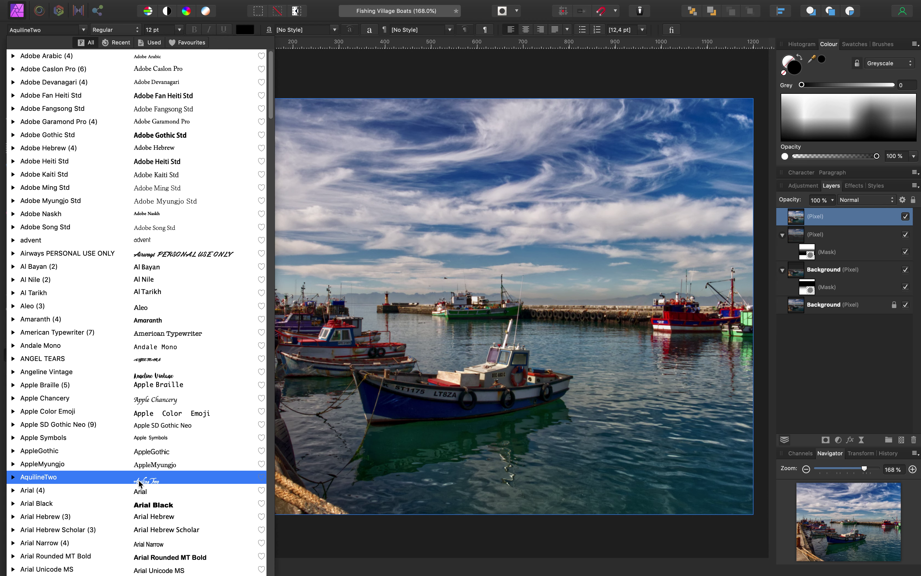
click(139, 478)
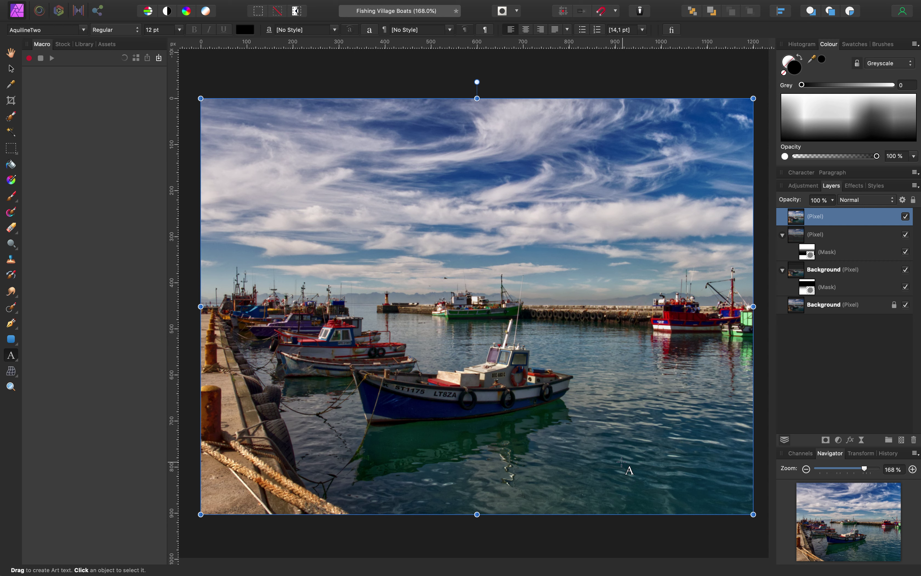
drag(606, 461, 617, 486)
text(Ror)
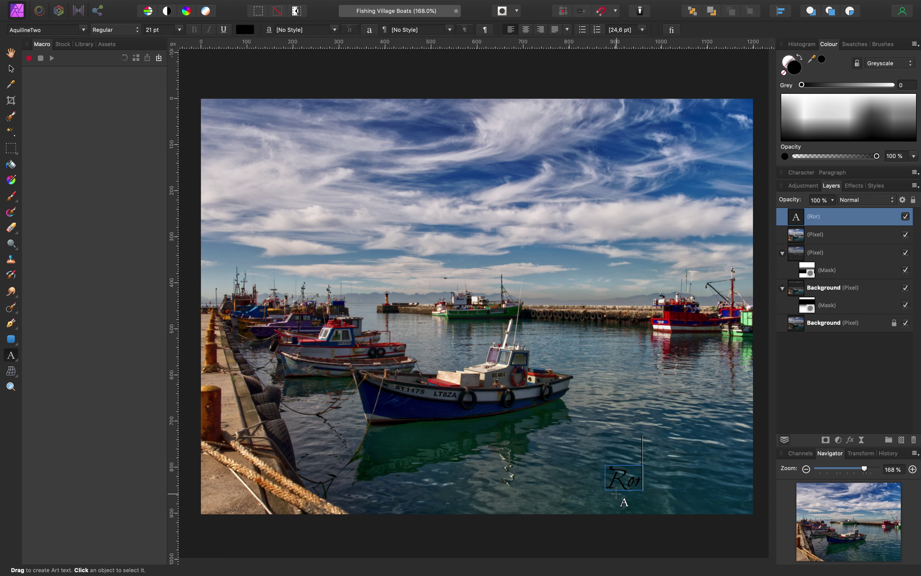
text(y Mole)
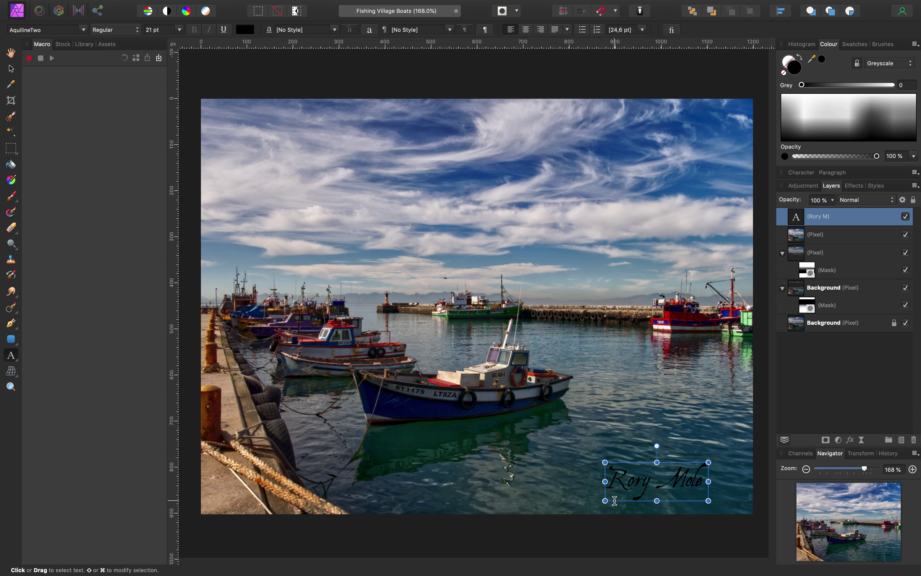
Recolour the signature text by sampling a colour from the photo and adjusting it to a light grey with saturation 0 and lightness 77.
drag(609, 482, 707, 482)
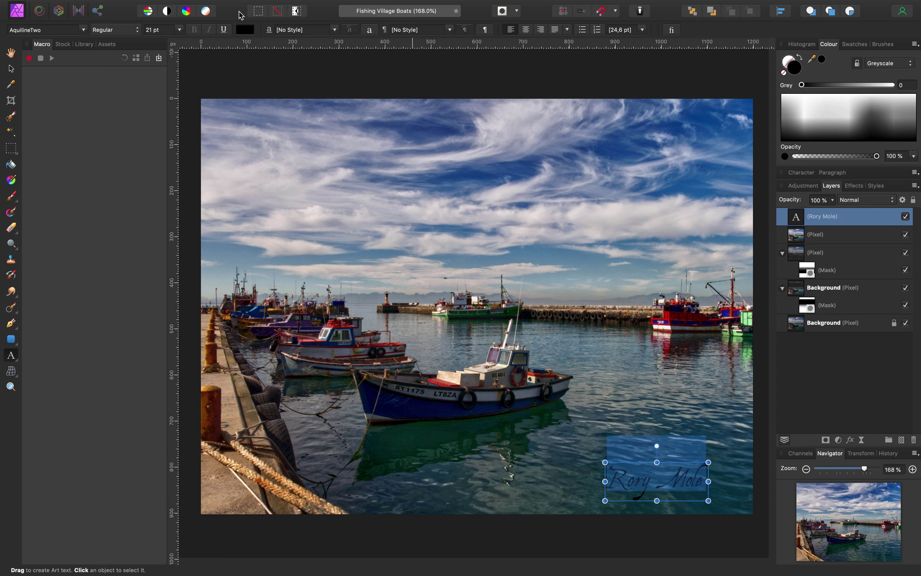
click(246, 29)
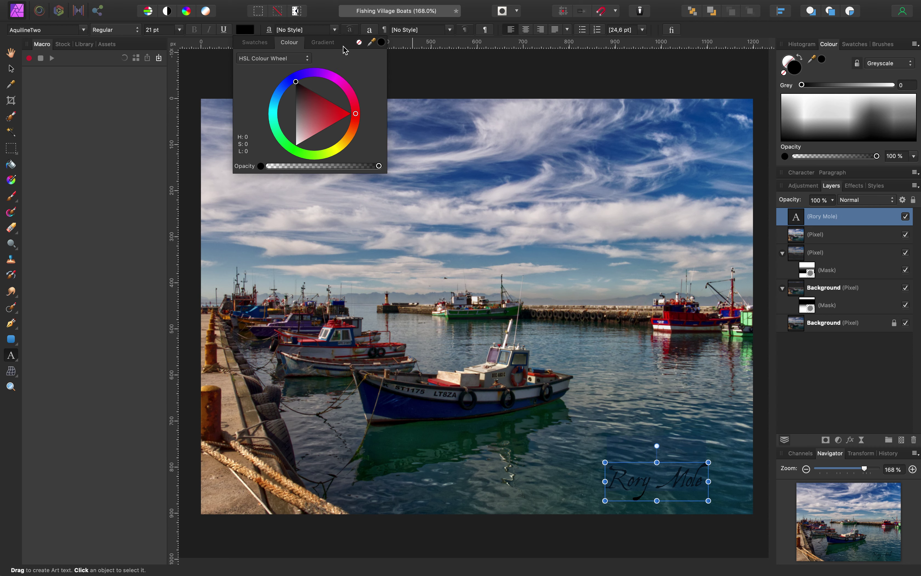
drag(371, 42, 639, 253)
click(382, 43)
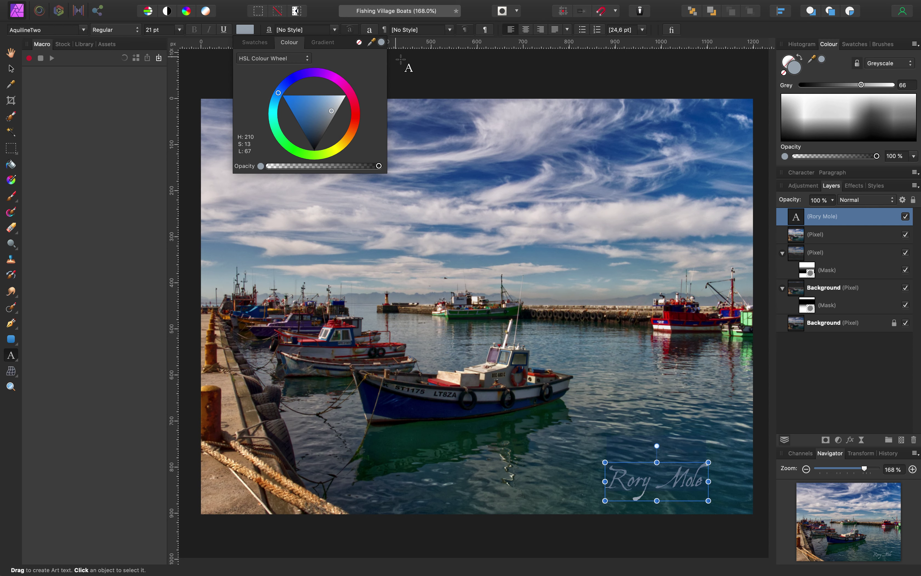
drag(339, 113, 344, 91)
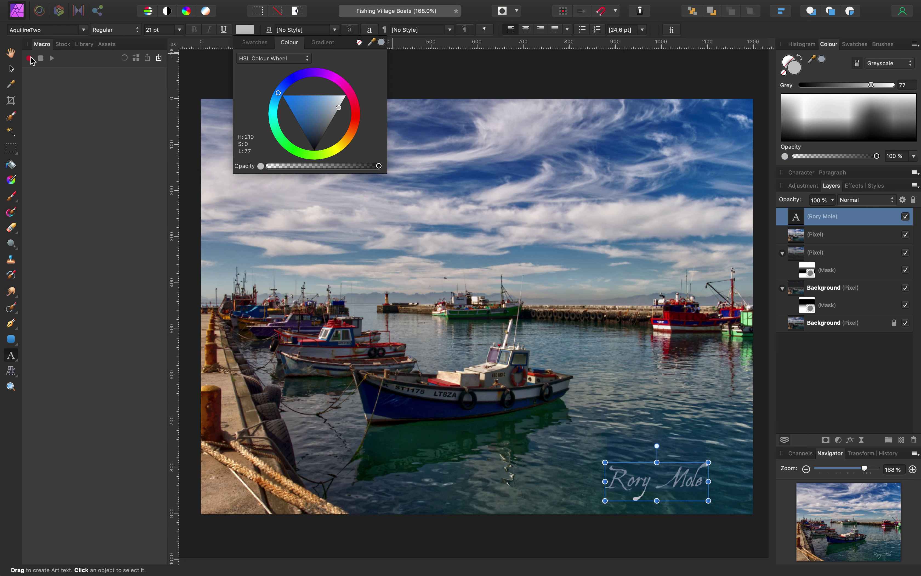
Scale the signature down to about 17 pt, place it nearer the photo's lower-right corner, and deselect it.
click(12, 69)
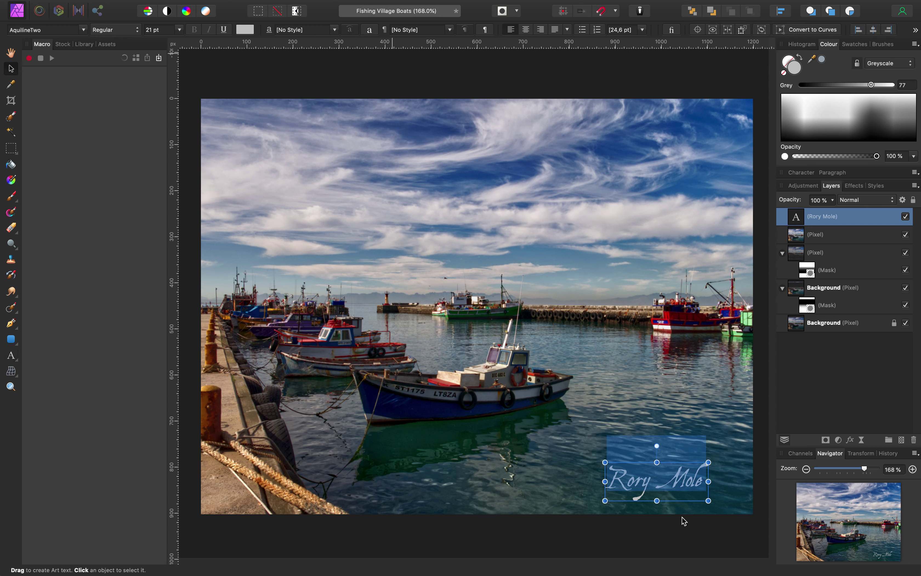
drag(707, 462, 692, 477)
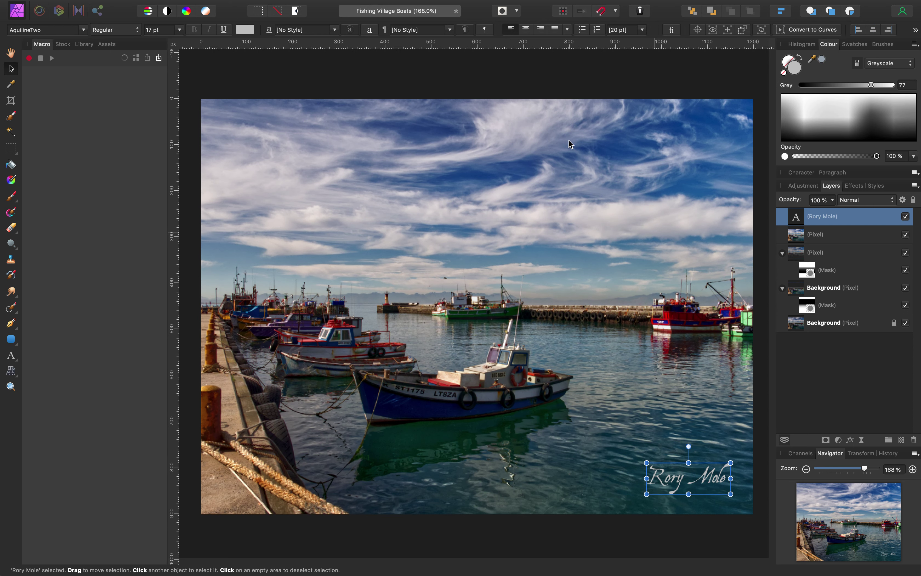
click(208, 65)
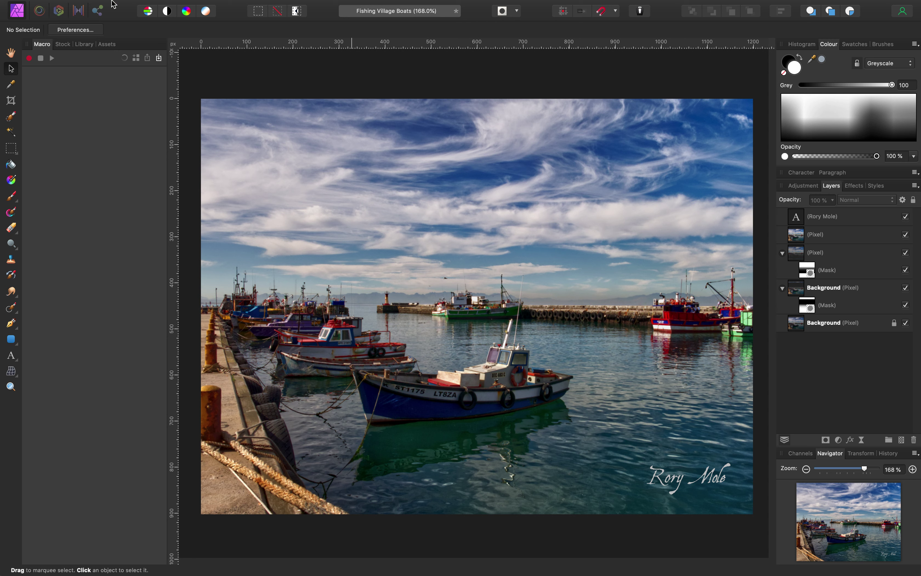
Export the whole document as a best-quality JPEG at 1200 x 903 px with Bicubic resampling.
click(98, 6)
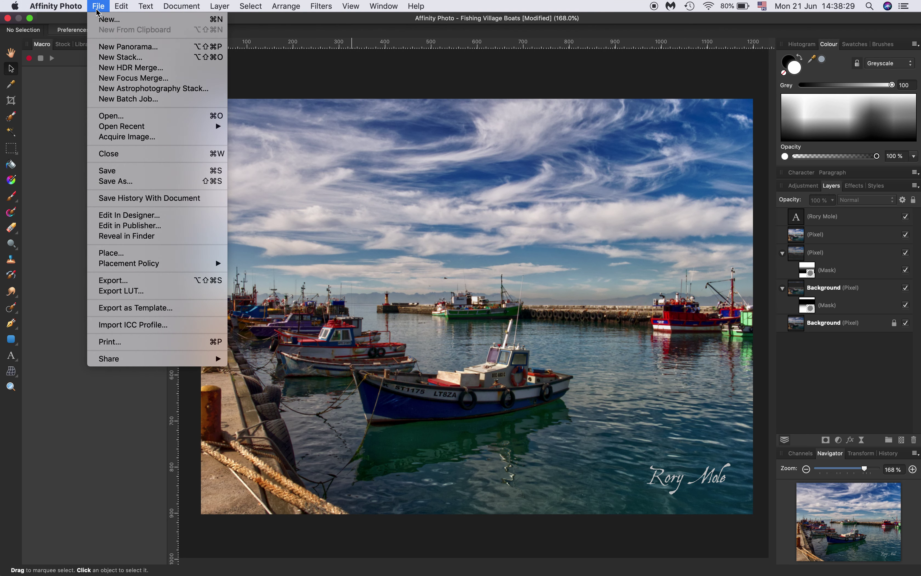
click(111, 281)
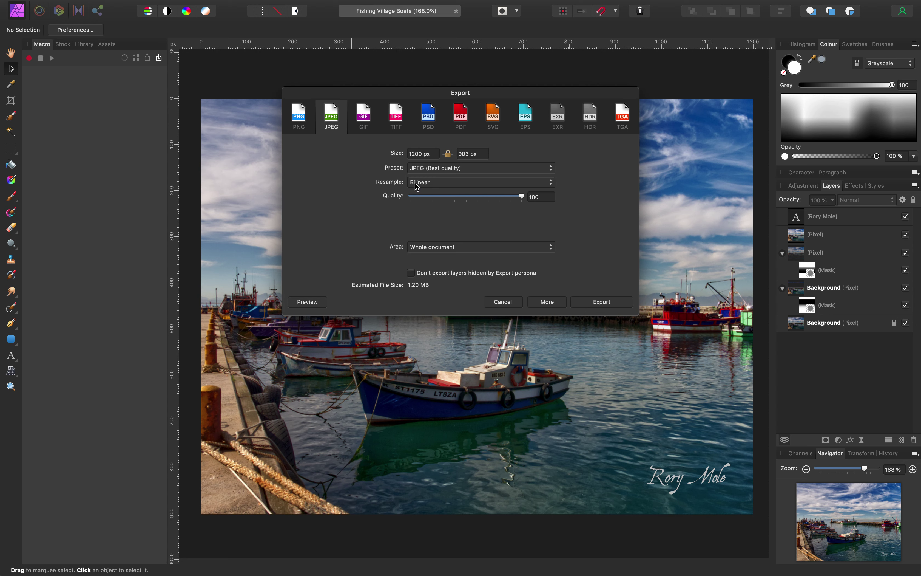
click(553, 186)
click(421, 191)
click(609, 302)
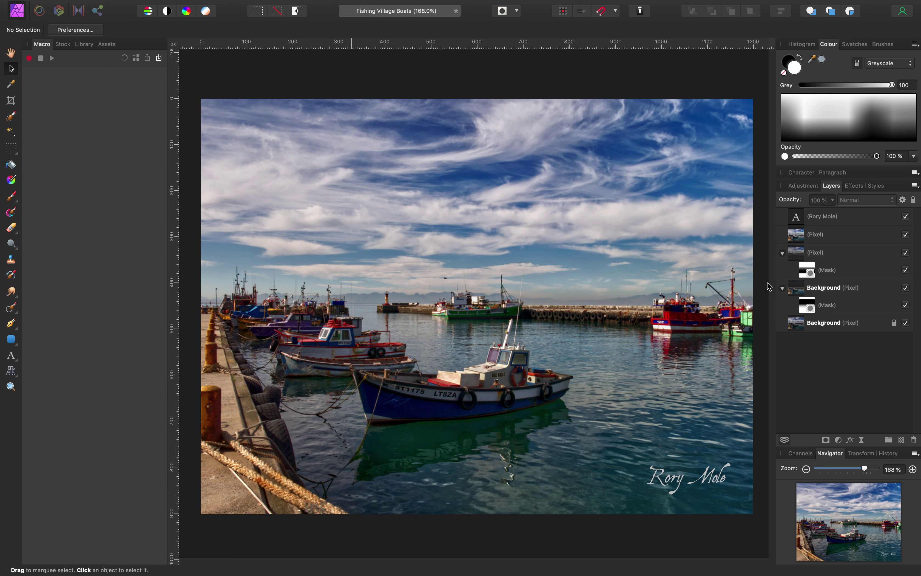
Save the exported JPEG to the Desktop as Fishing Village Boats.jpg.
click(269, 115)
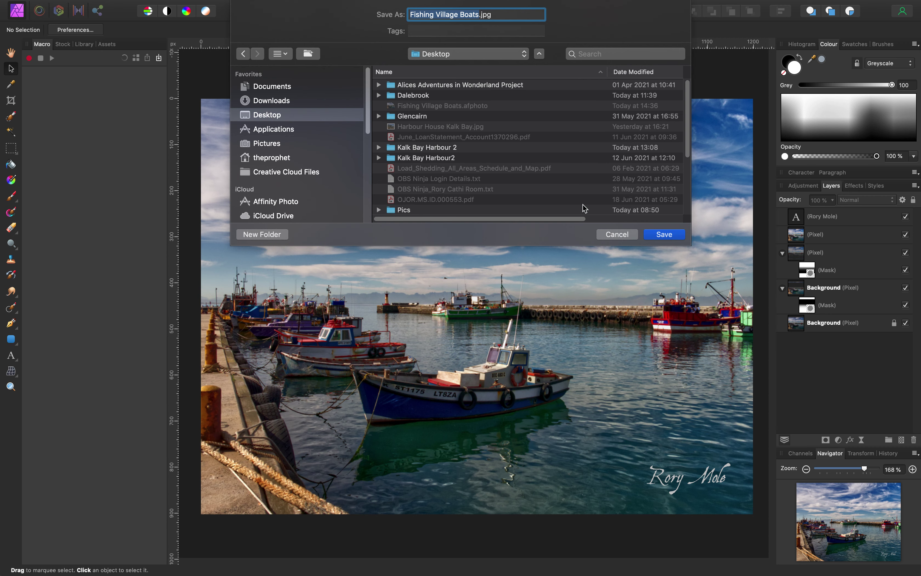
click(664, 234)
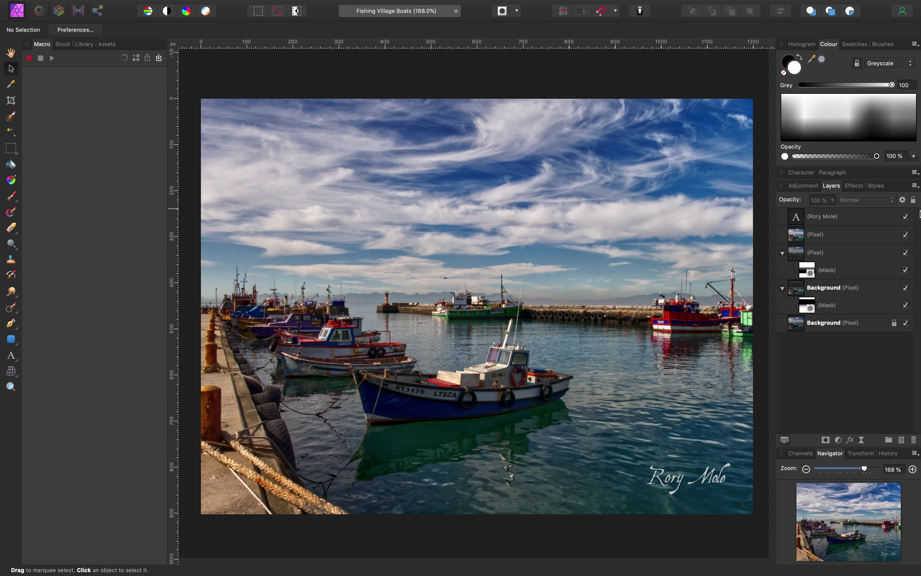
Hide the signature text, both unnamed pixel layers, the upper Background layer and both masks to view the locked original photo.
click(906, 216)
click(906, 234)
click(906, 252)
click(905, 269)
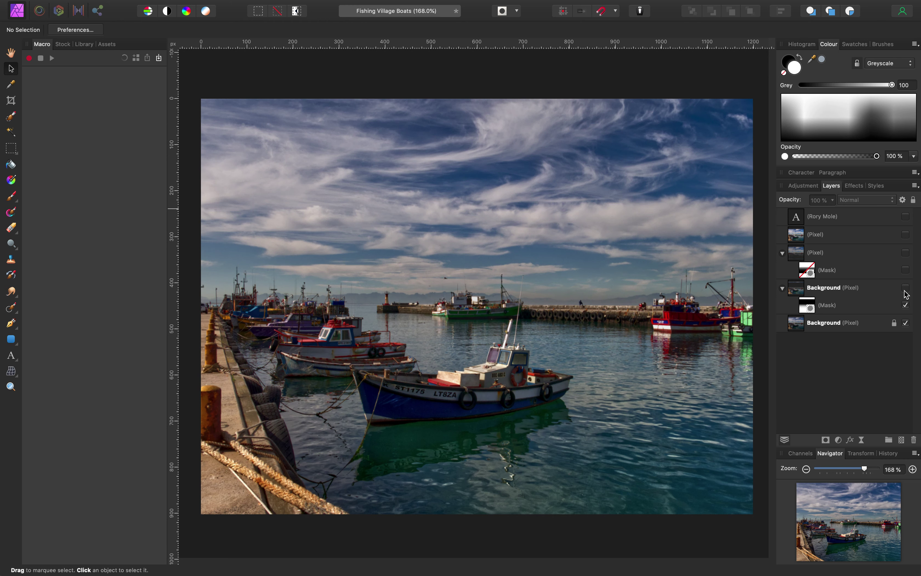
click(905, 287)
click(905, 305)
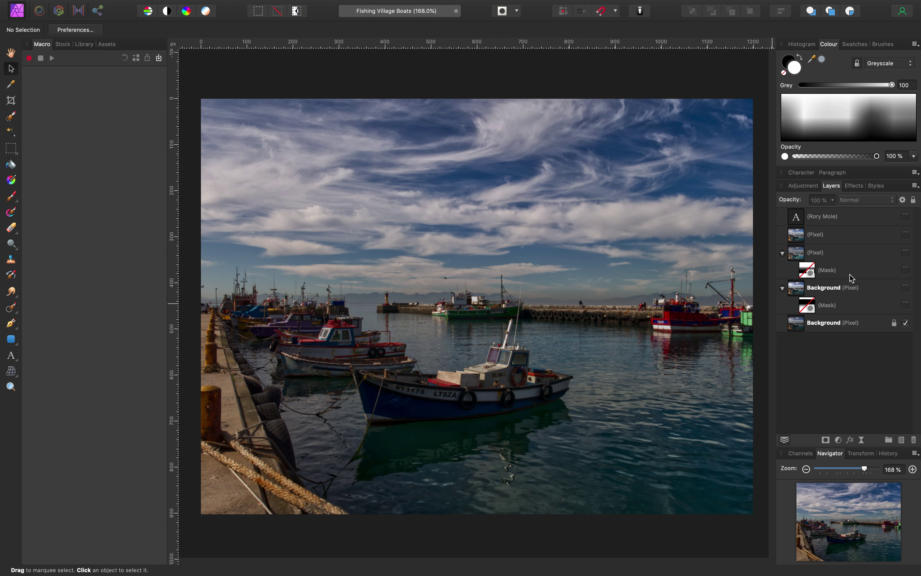
Show the signature text, both pixel layers, the upper Background layer and both masks again to compare the finished edit.
click(906, 217)
click(906, 234)
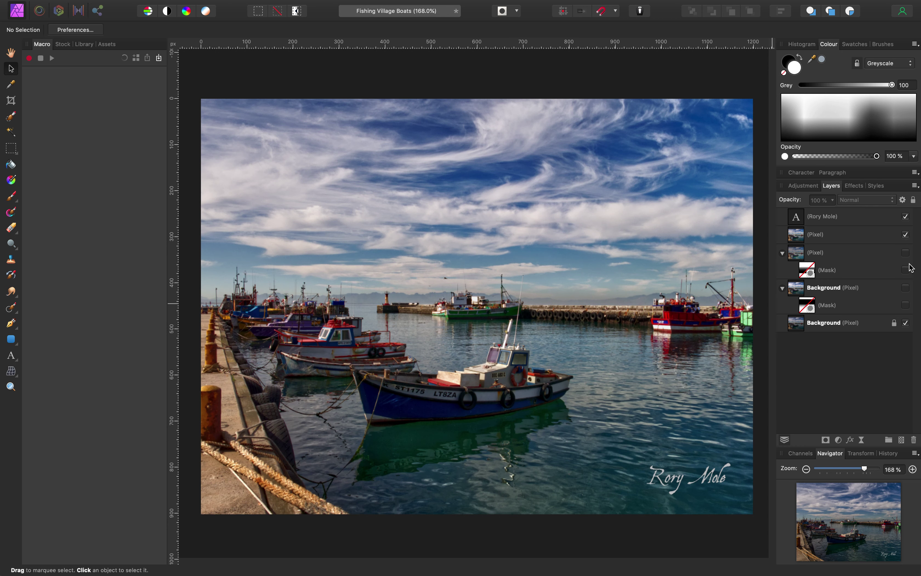
click(906, 270)
click(906, 287)
click(906, 305)
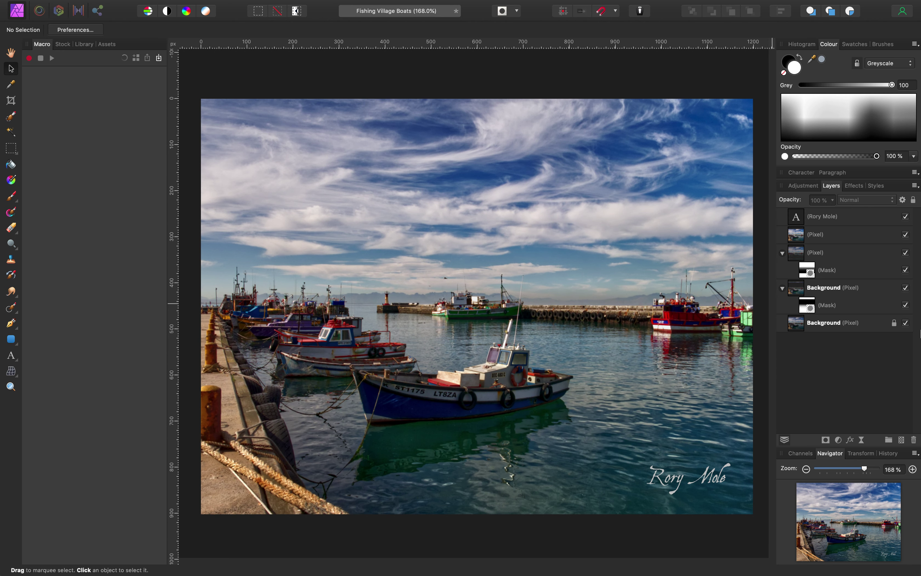
mouse_move(121, 3)
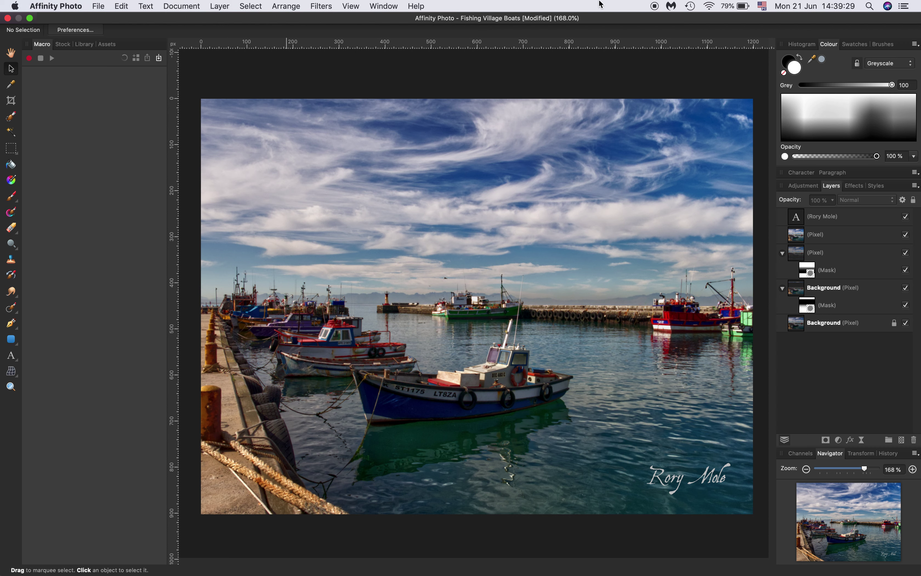
click(656, 7)
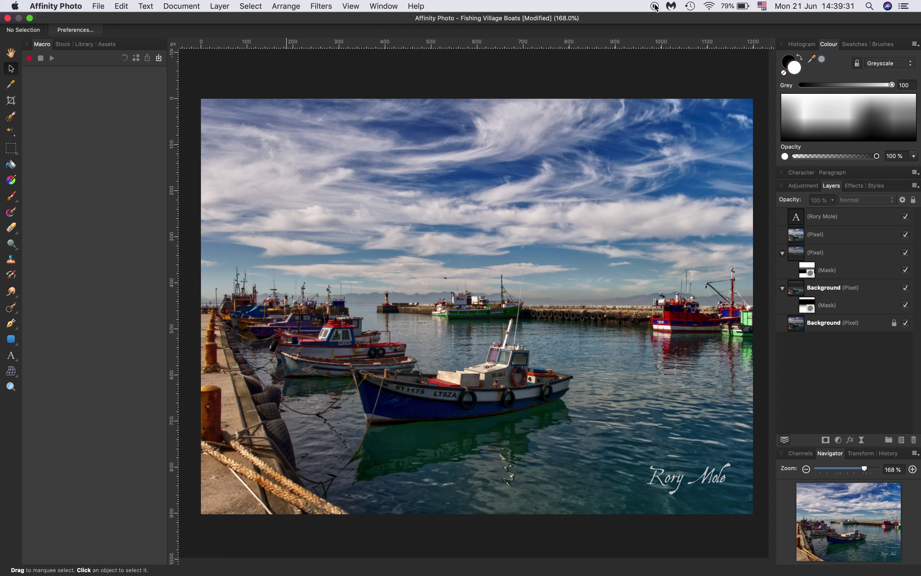